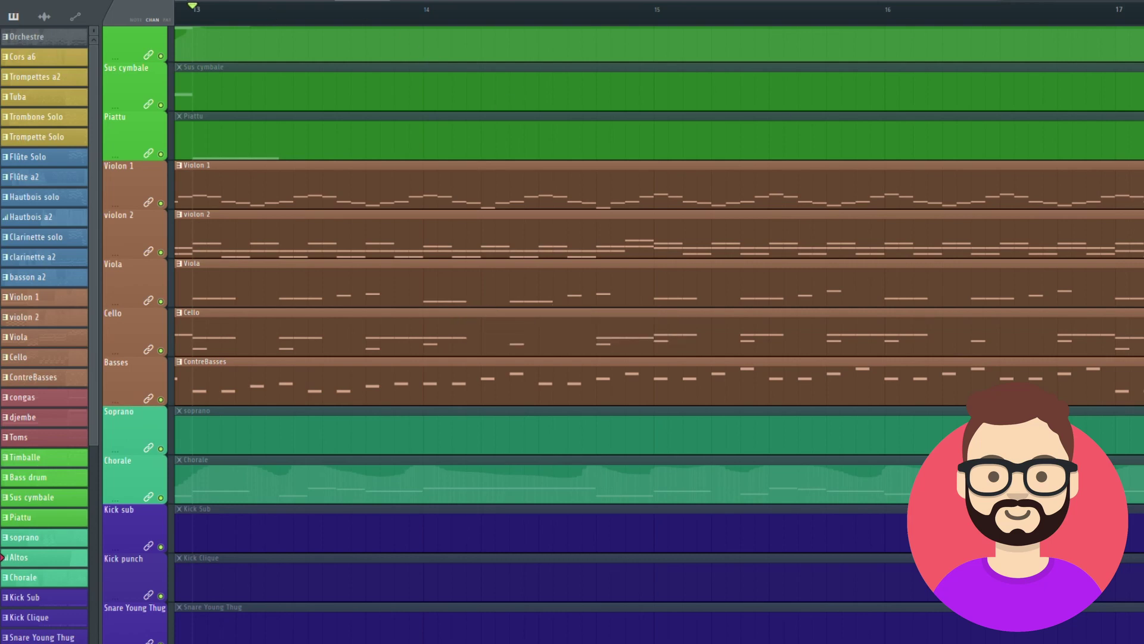
Play the string section (Violon 1, violon 2, Viola, Cello, ContreBasses) from bar 13 to about bar 20 and stop playback
scroll(656, 334, "up", 3)
scroll(618, 117, "down", 1)
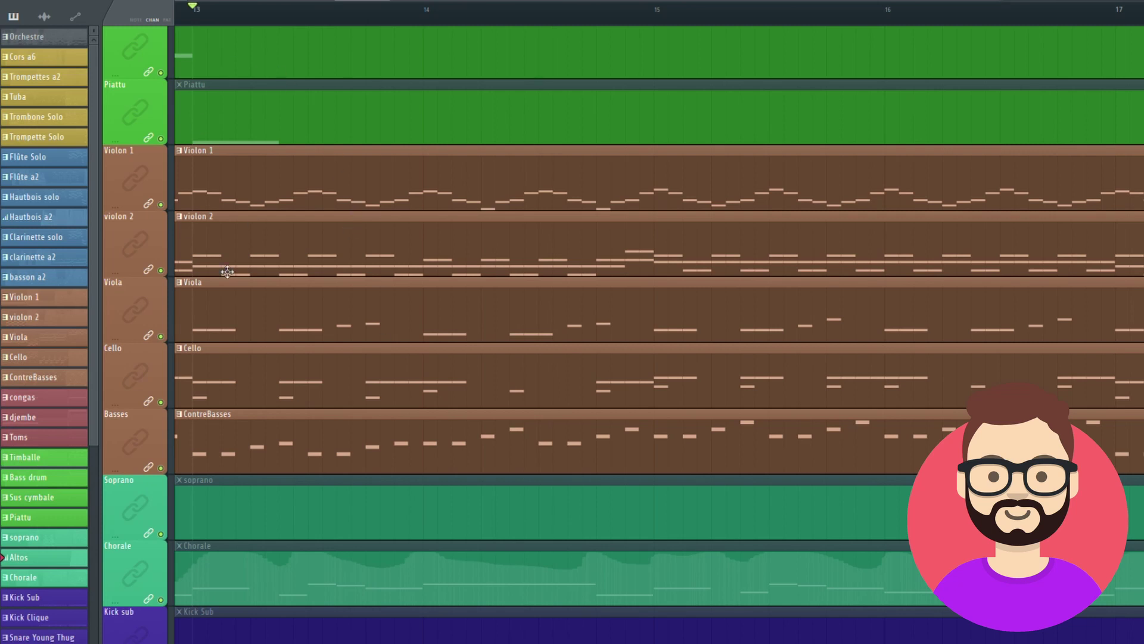
key("space")
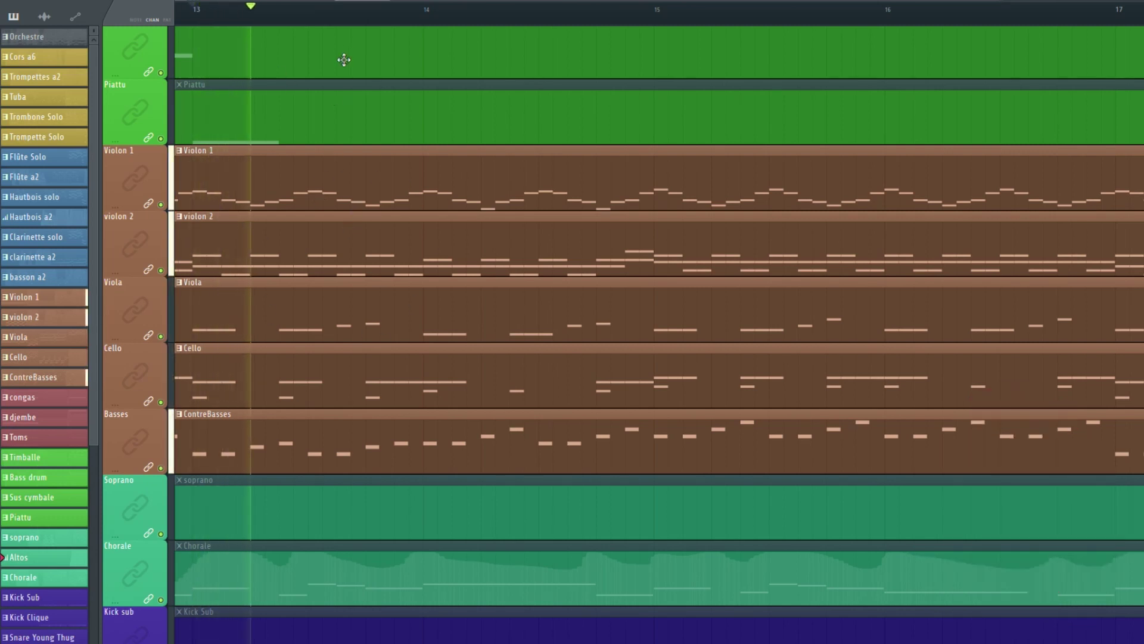
left_click_drag(394, 3, 432, 3)
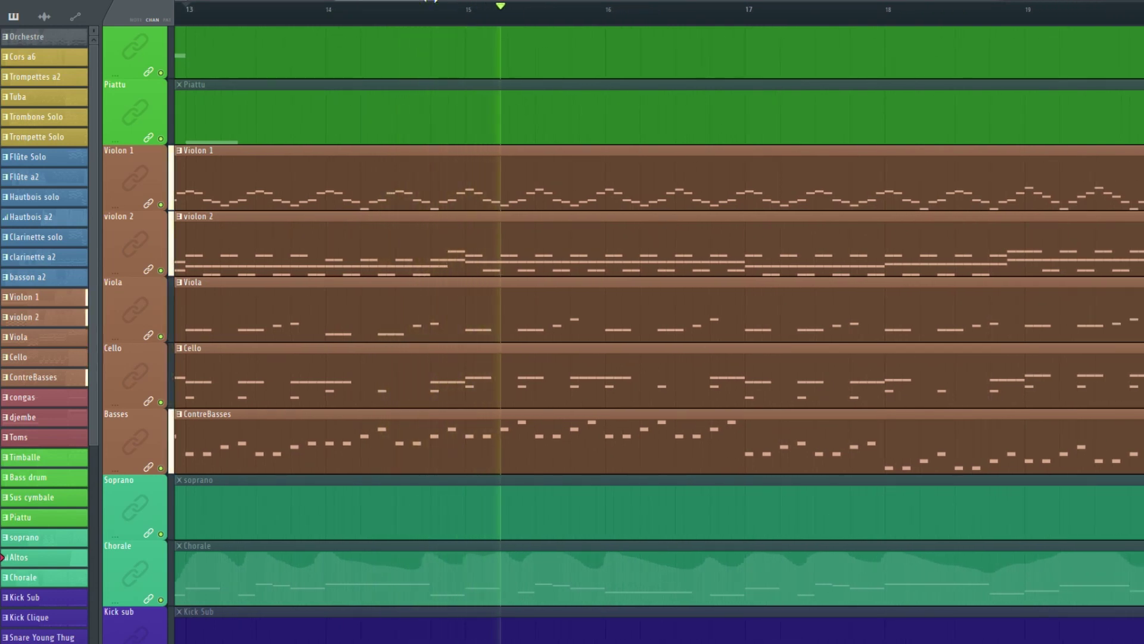
left_click_drag(432, 2, 464, 1)
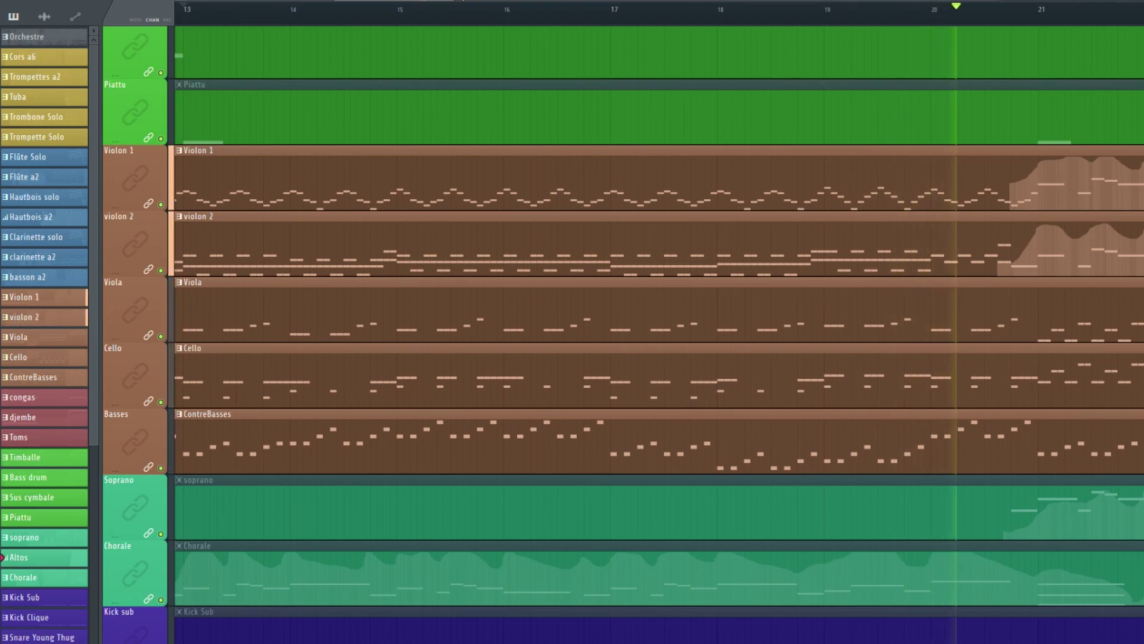
key("space")
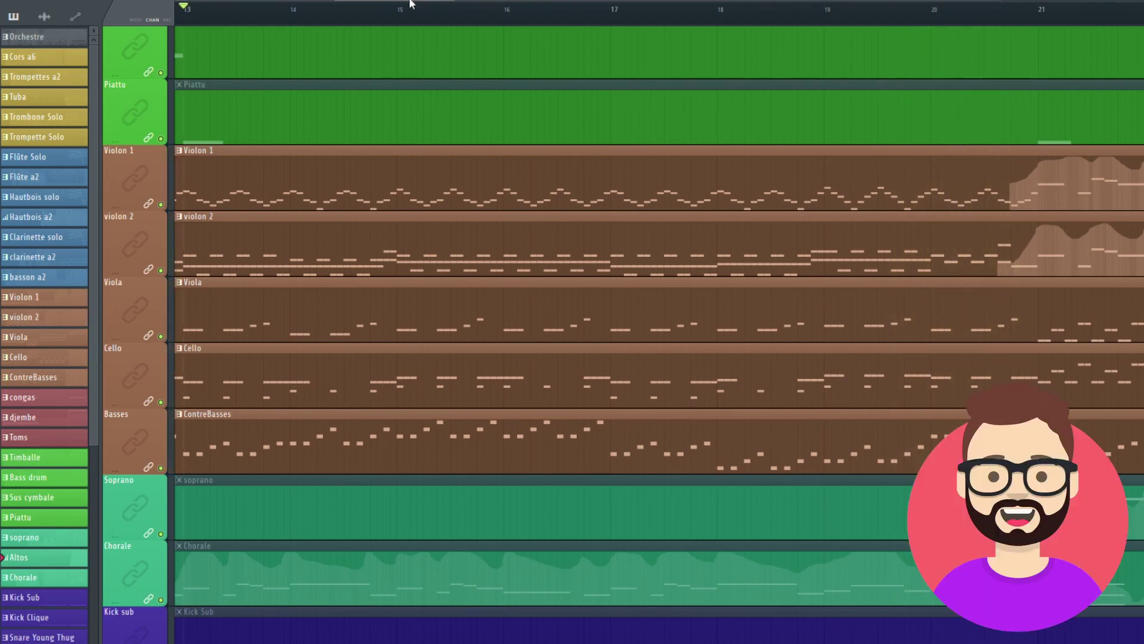
Unmute the Trombone Solo, Tuba and Grosse basse clips to layer them with the strings
scroll(511, 299, "up", 9)
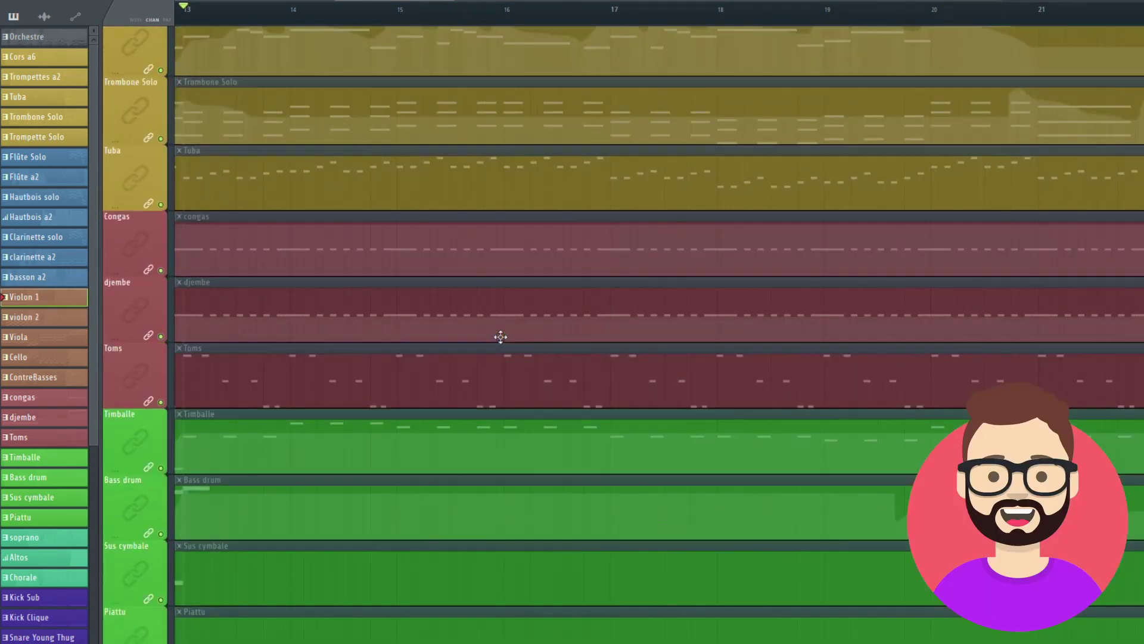
scroll(486, 340, "up", 1)
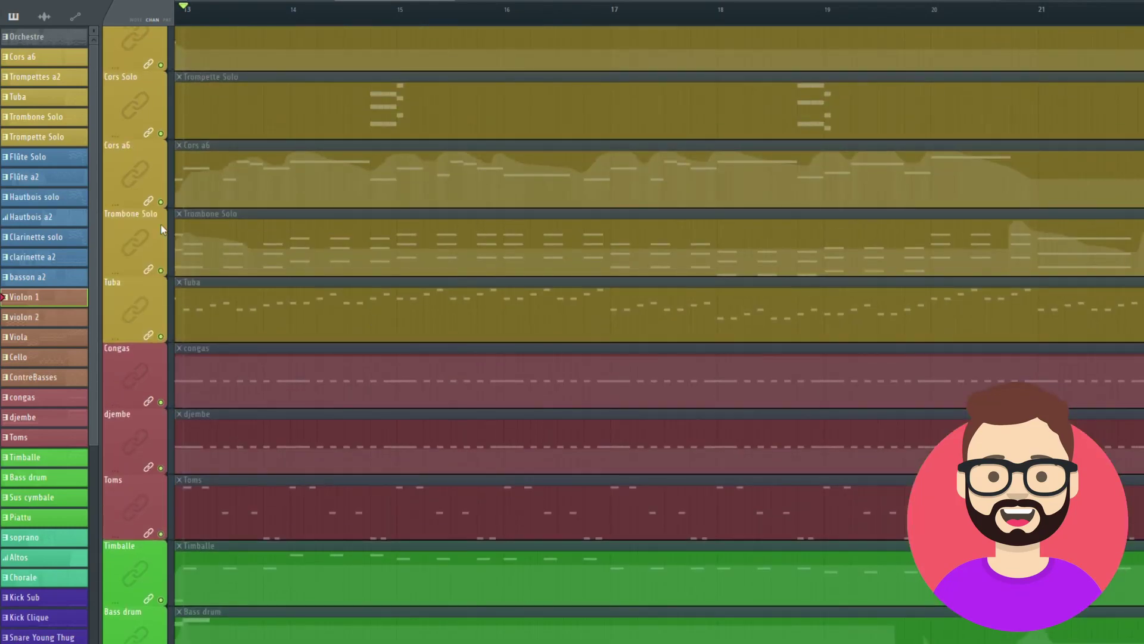
left_click(161, 271)
left_click(162, 270)
scroll(343, 267, "down", 18)
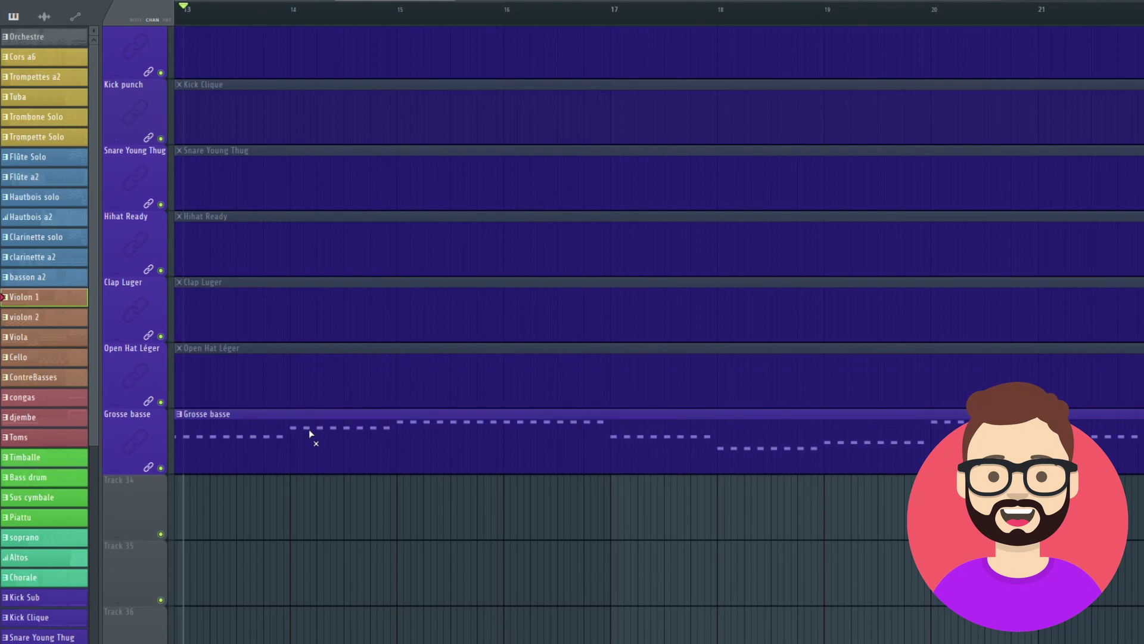
scroll(309, 428, "up", 15)
scroll(314, 403, "down", 5)
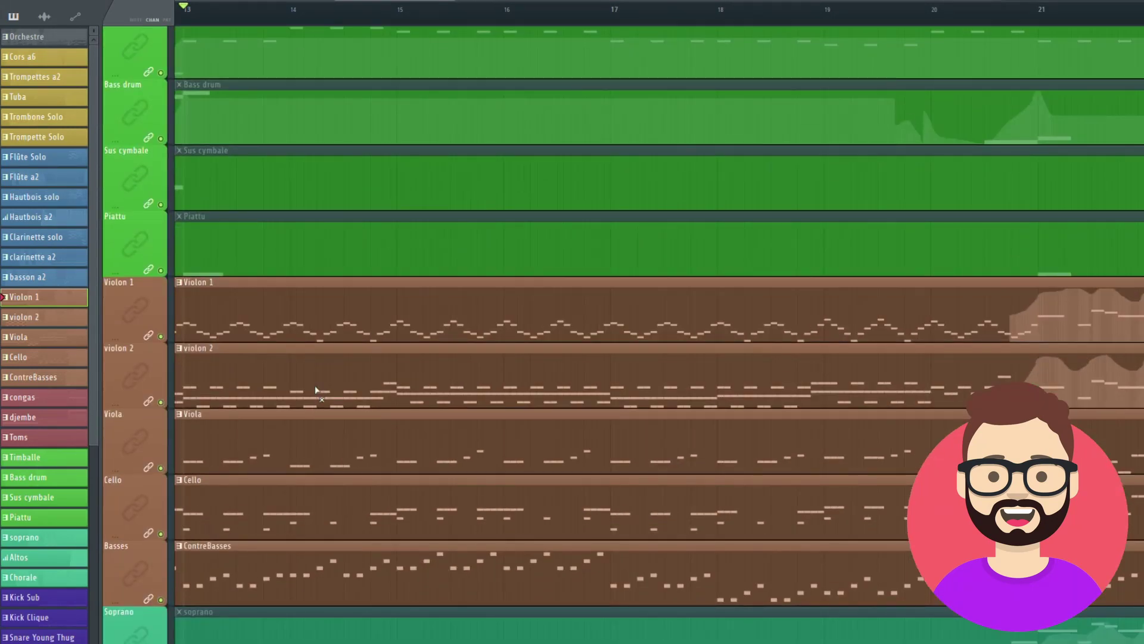
Play the strings together with the trombone, tuba and bass layers from bar 13, and stop past bar 19
key("space")
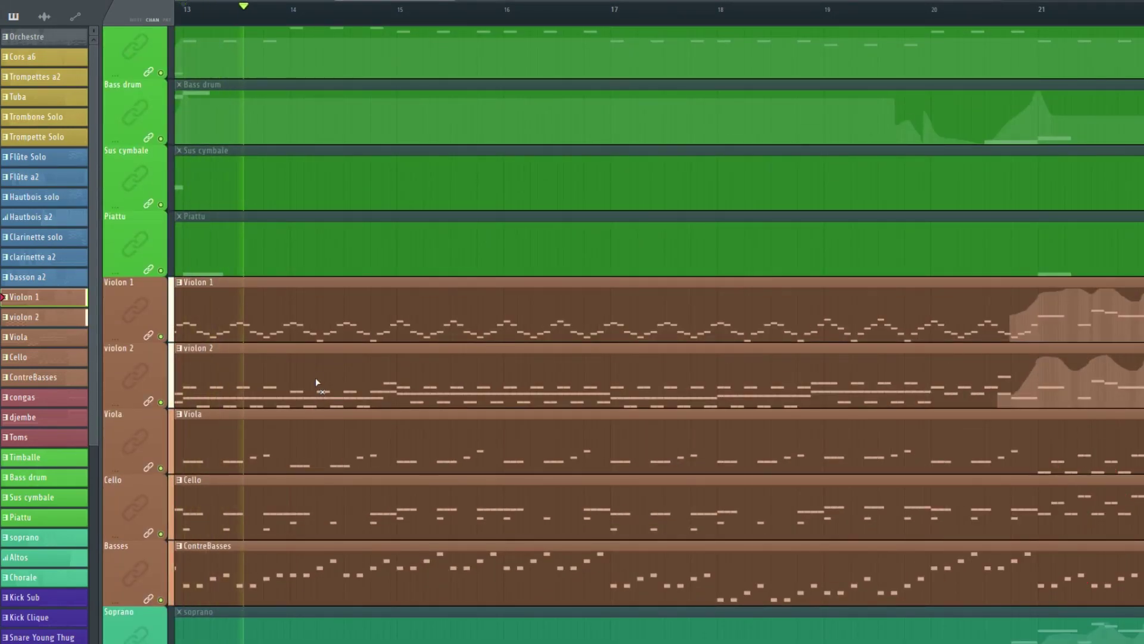
scroll(317, 328, "up", 9)
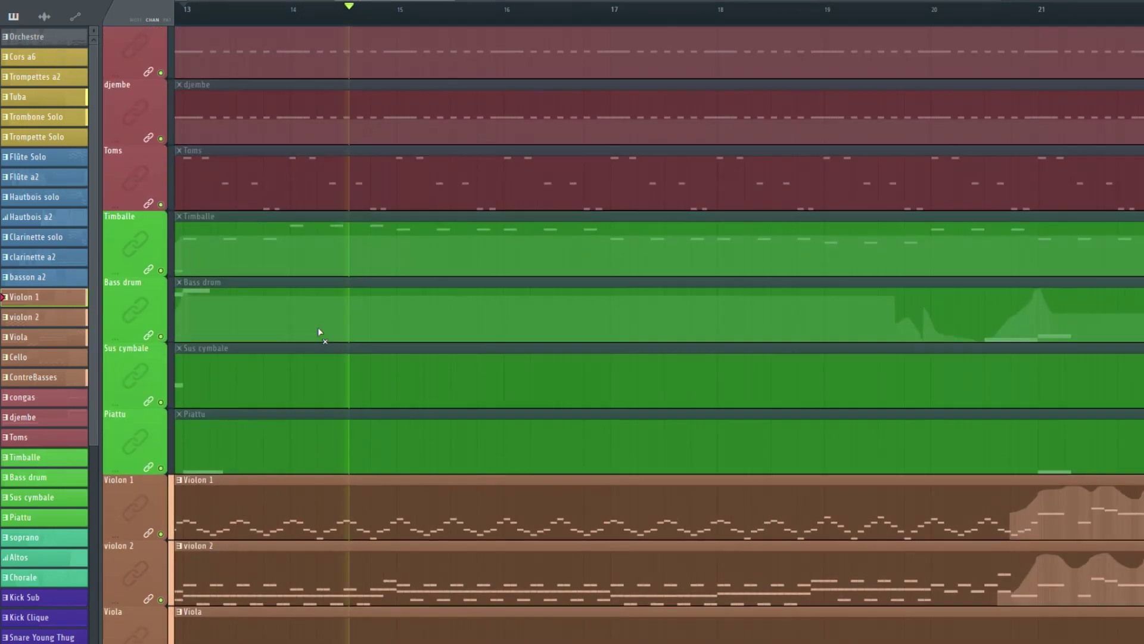
scroll(317, 327, "up", 1)
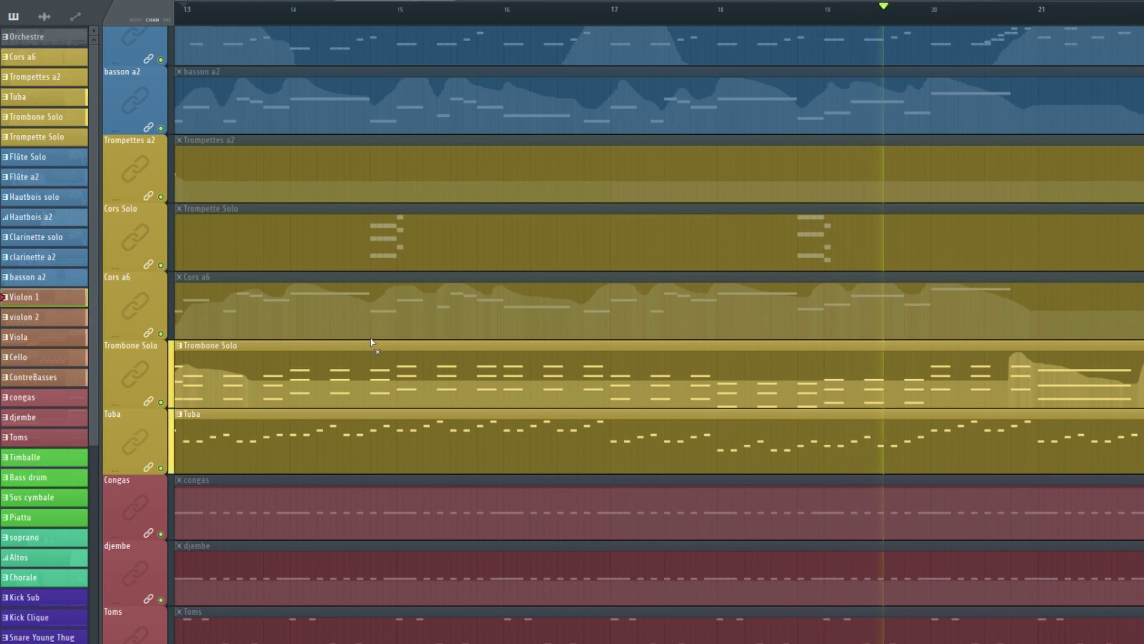
key("space")
scroll(370, 337, "down", 1)
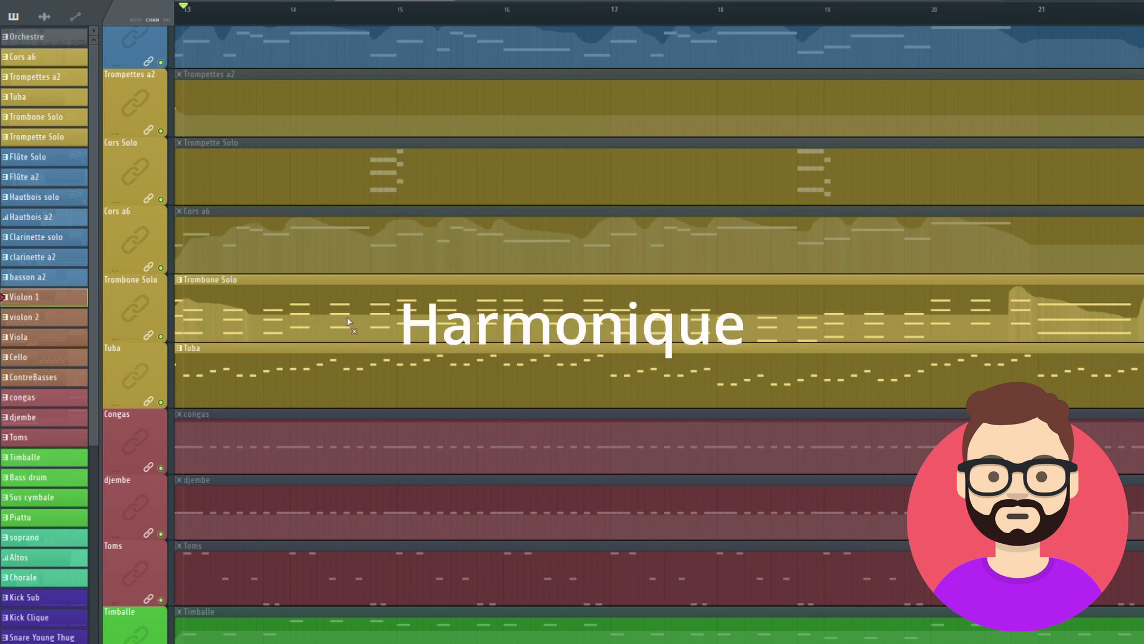
Open the Trombone Solo clip in the piano roll, review its chords from bar 13 during playback, and return to the playlist
double_click(279, 322)
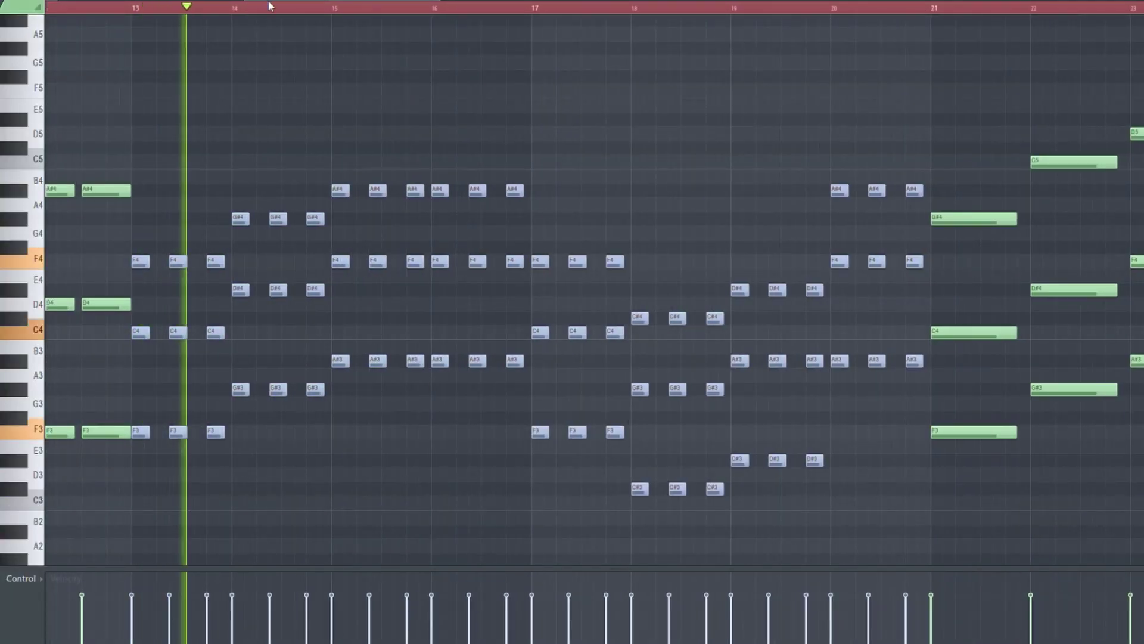
scroll(270, 6, "up", 1)
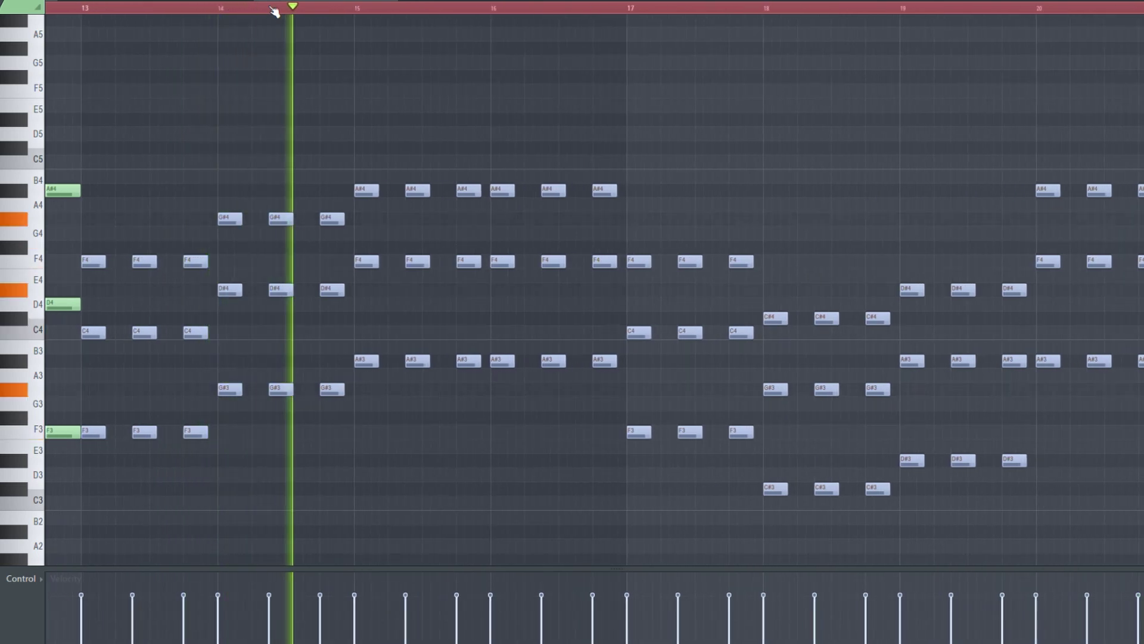
key("space")
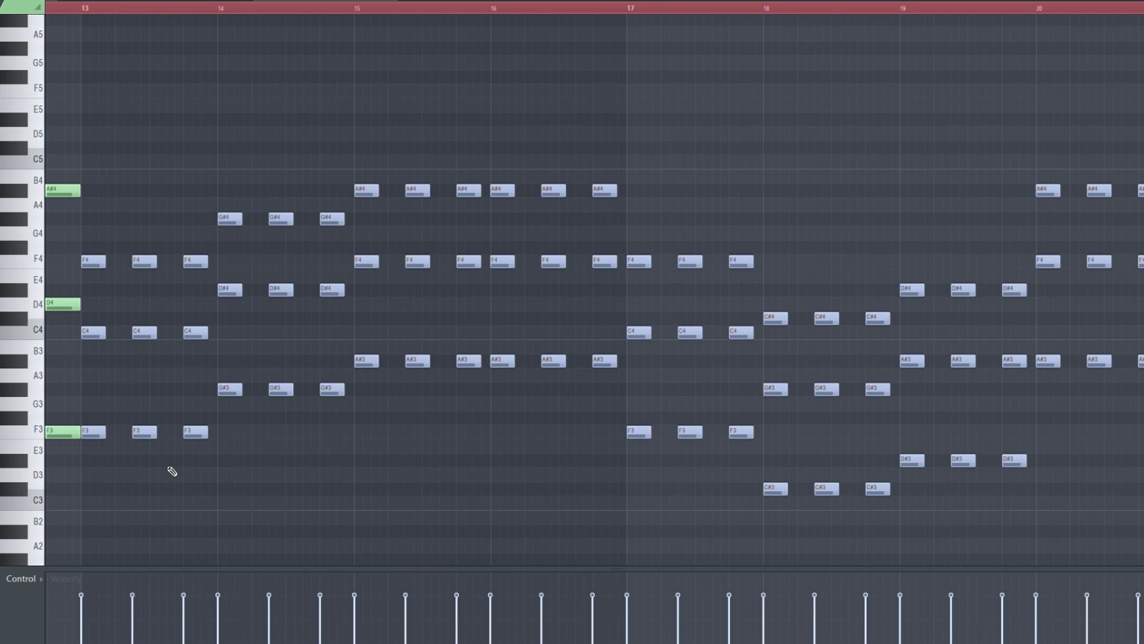
key("F5")
Unmute the percussion clips: congas, djembe, Toms, Timballe, Bass drum, Sus cymbale and Piattu
scroll(260, 355, "down", 10)
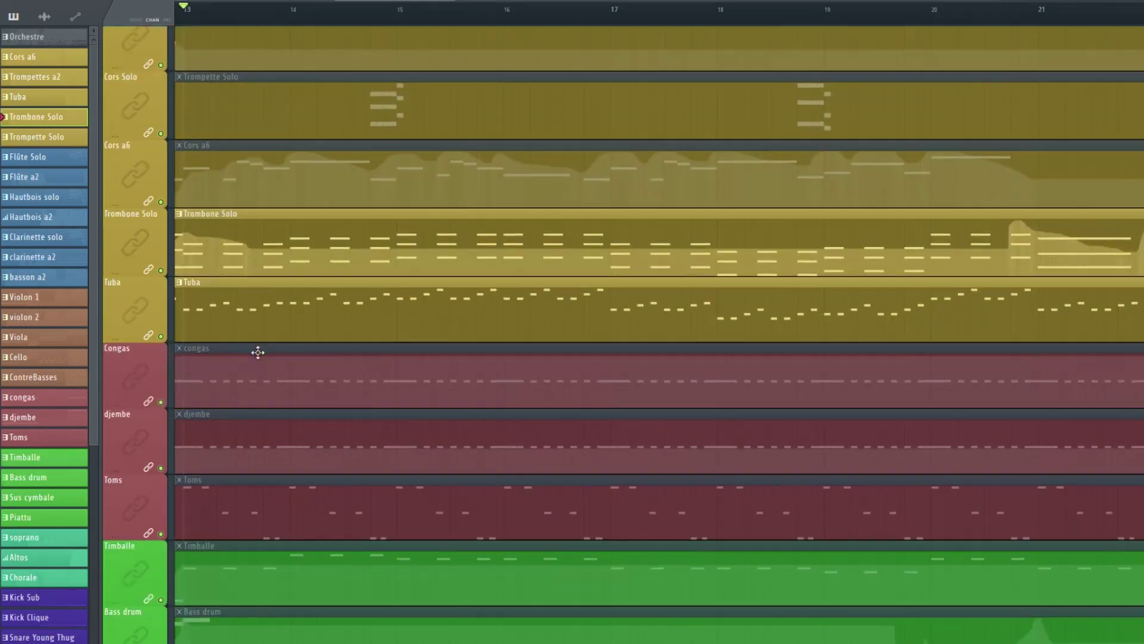
scroll(268, 474, "down", 12)
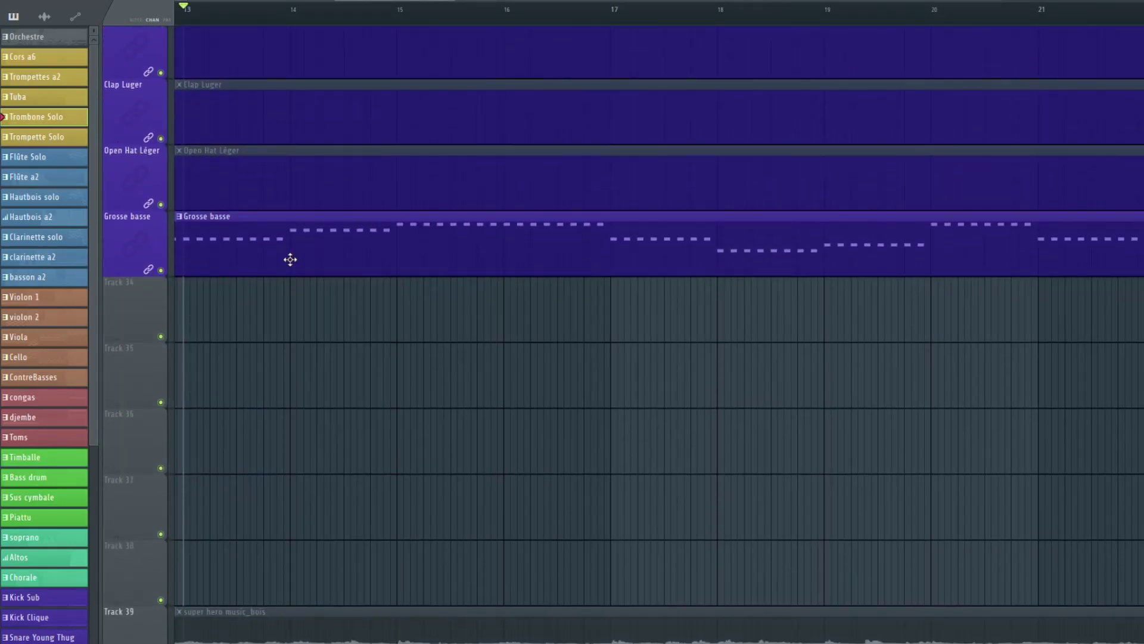
scroll(230, 262, "up", 9)
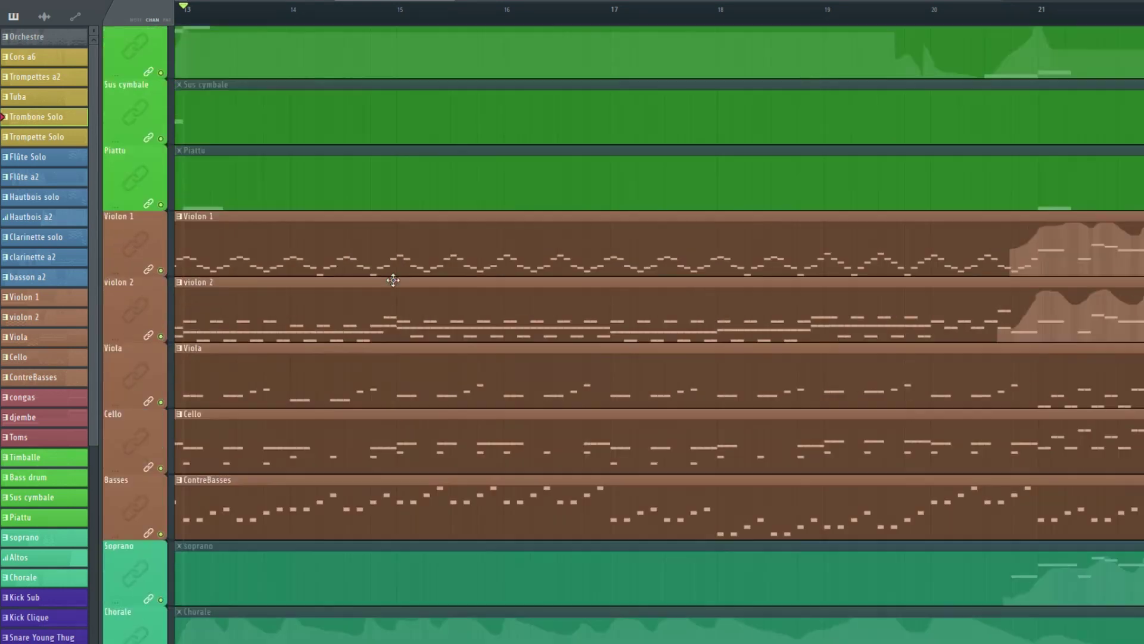
scroll(389, 282, "up", 10)
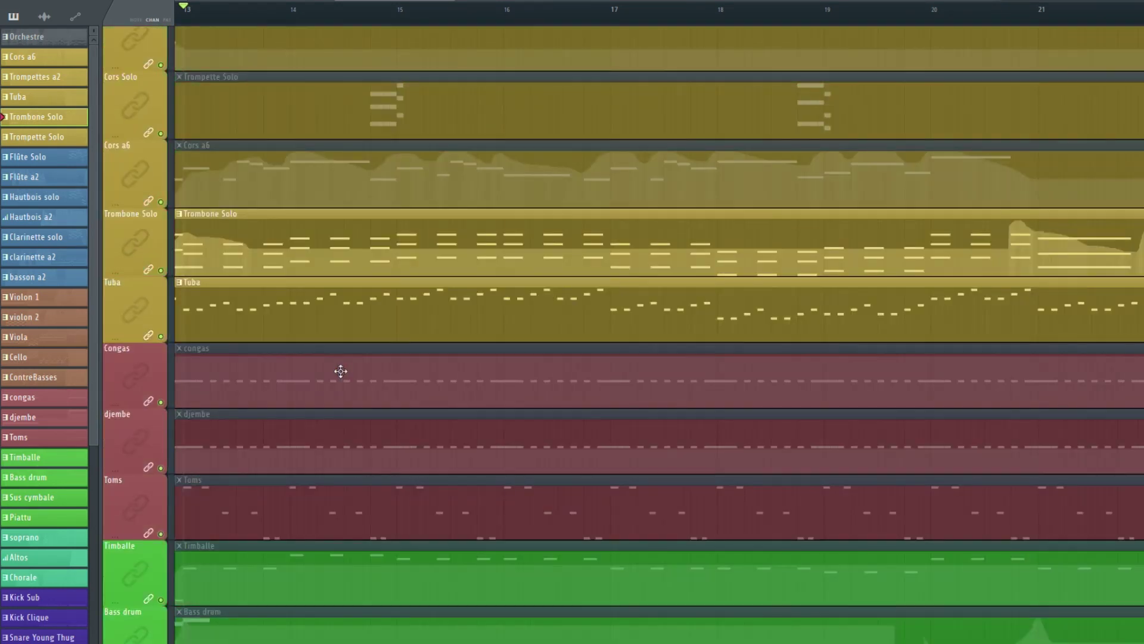
scroll(299, 373, "down", 5)
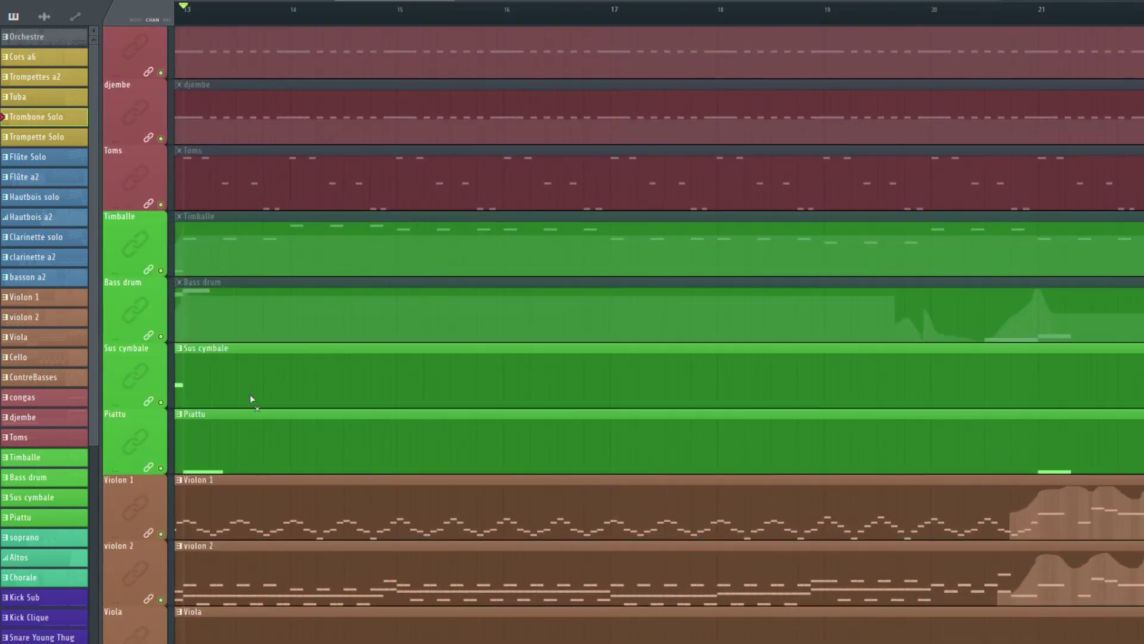
scroll(255, 157, "up", 4)
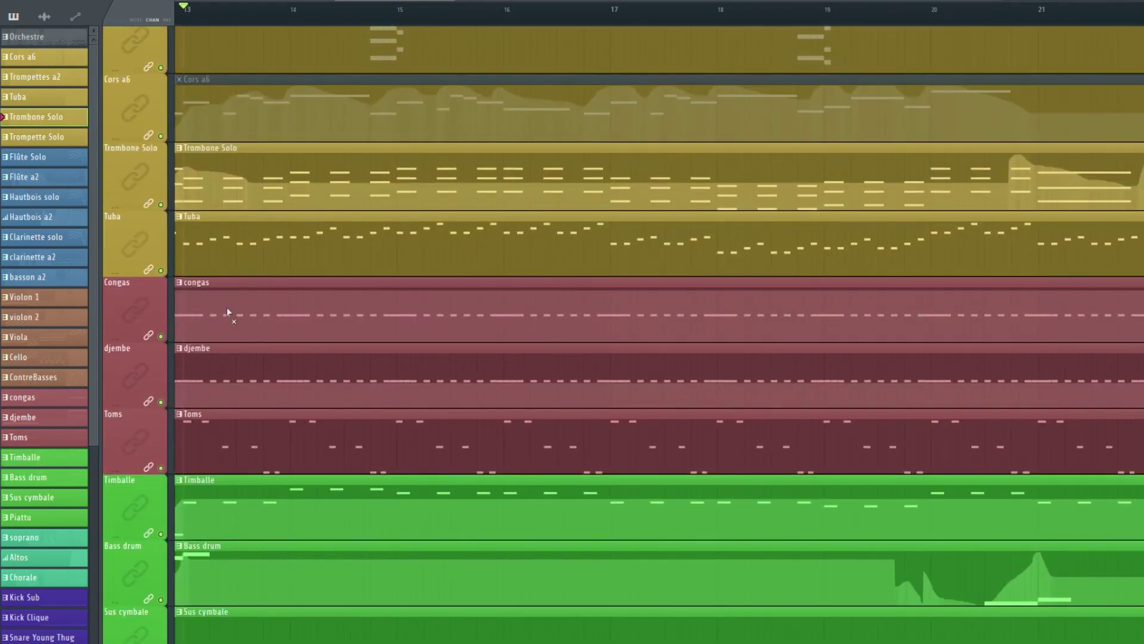
scroll(227, 312, "down", 1)
scroll(227, 312, "down", 2)
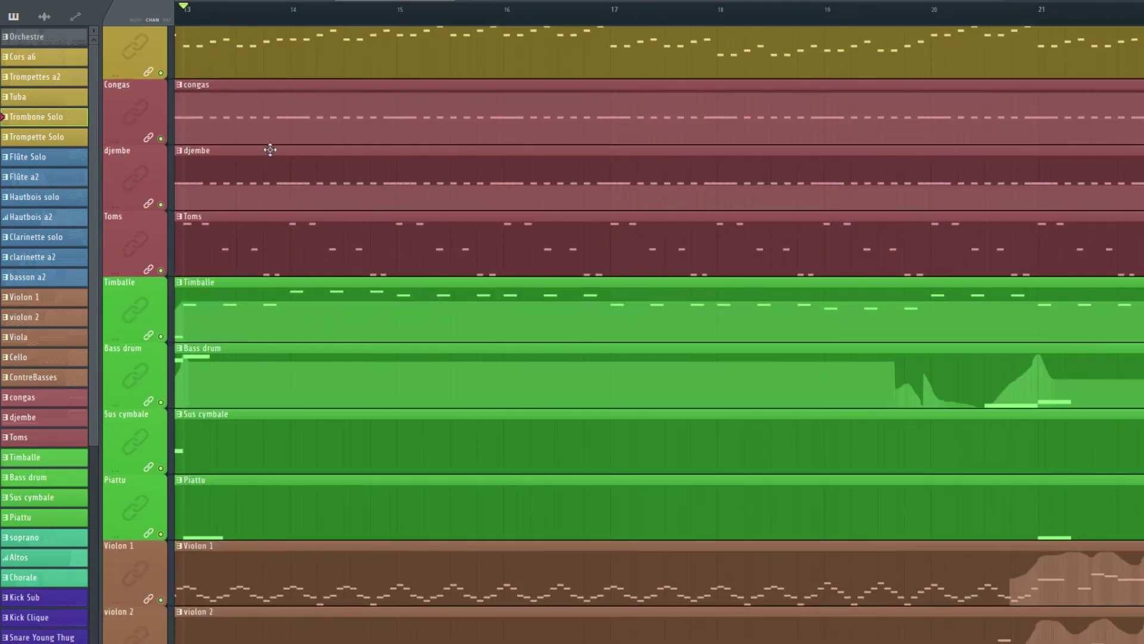
scroll(246, 261, "down", 3)
scroll(249, 260, "up", 3)
Play the arrangement with the percussion layer from bar 13 to just before bar 21 and stop playback
key("space")
scroll(310, 146, "down", 1)
scroll(310, 146, "up", 1)
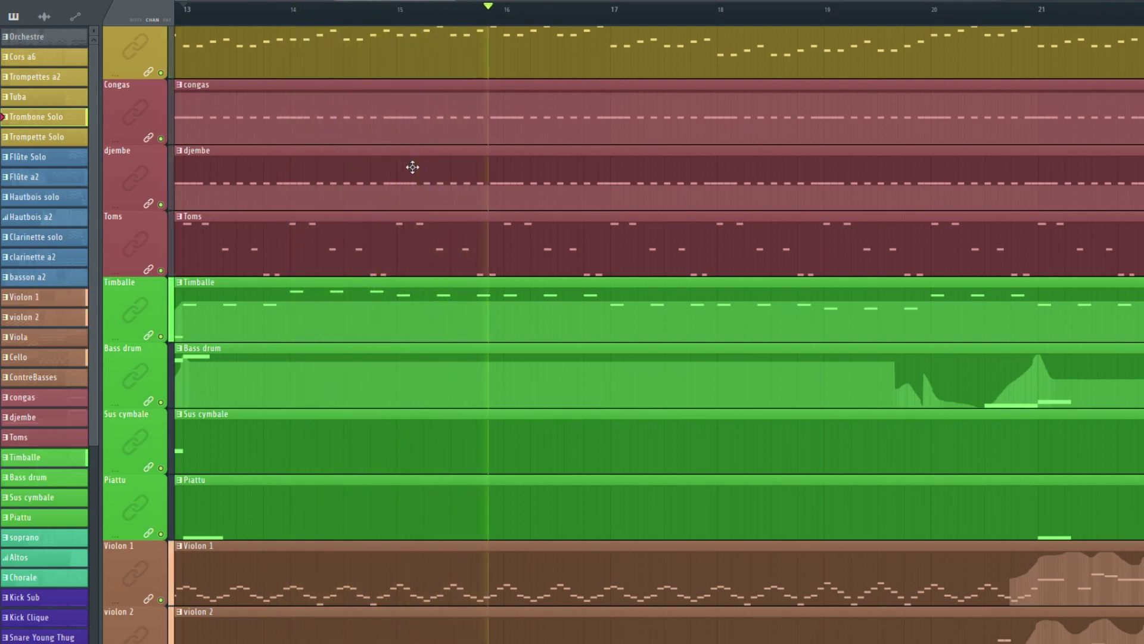
scroll(411, 167, "up", 1)
scroll(410, 169, "up", 1)
scroll(414, 184, "down", 2)
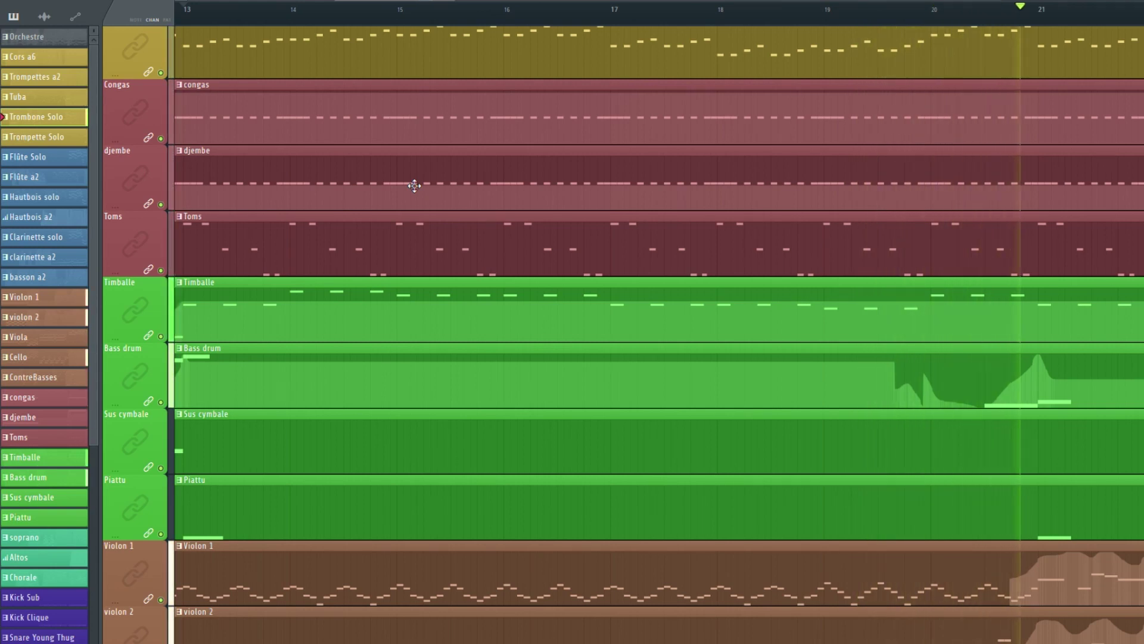
key("space")
Unmute the Trompette Solo, Flûte a2 and Hautbois solo clips
scroll(390, 331, "up", 2)
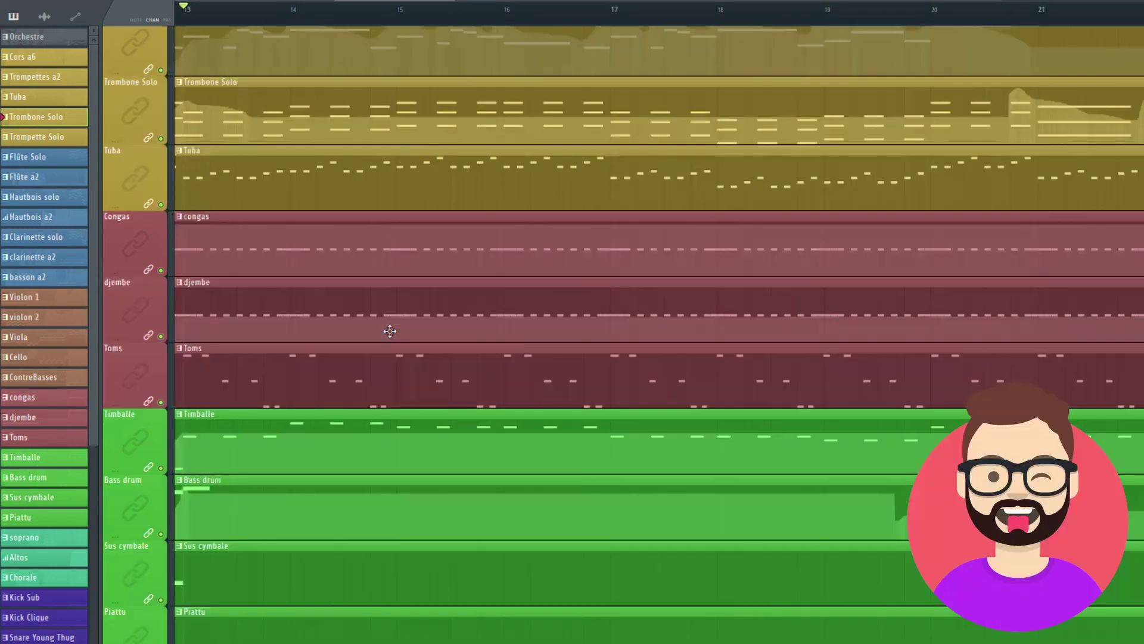
scroll(390, 332, "up", 5)
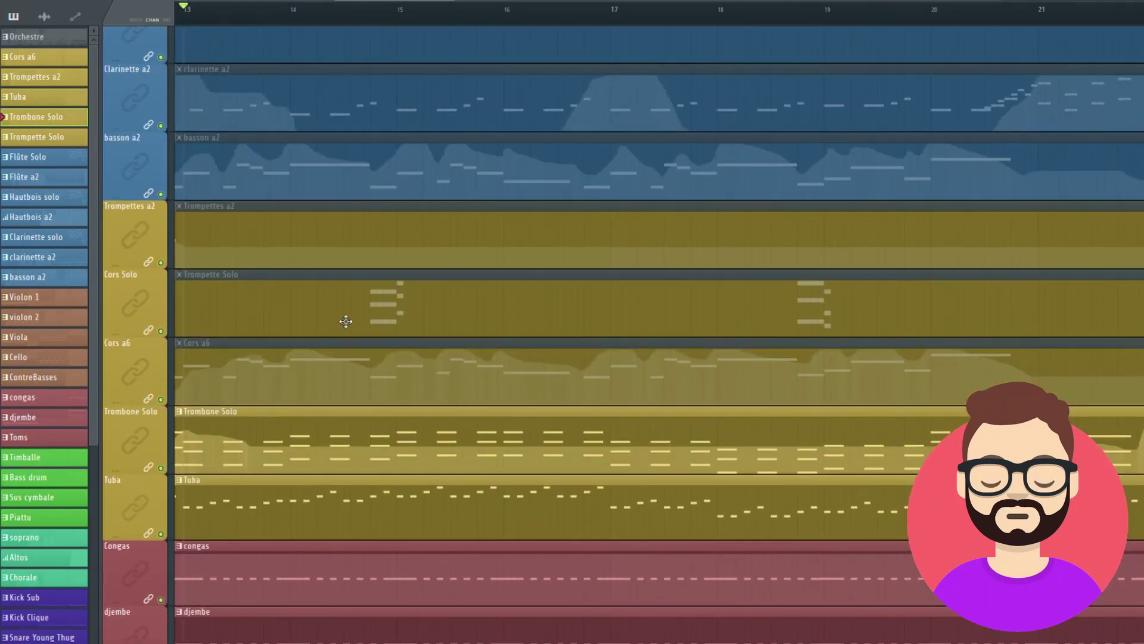
left_click(353, 309)
scroll(346, 304, "up", 2)
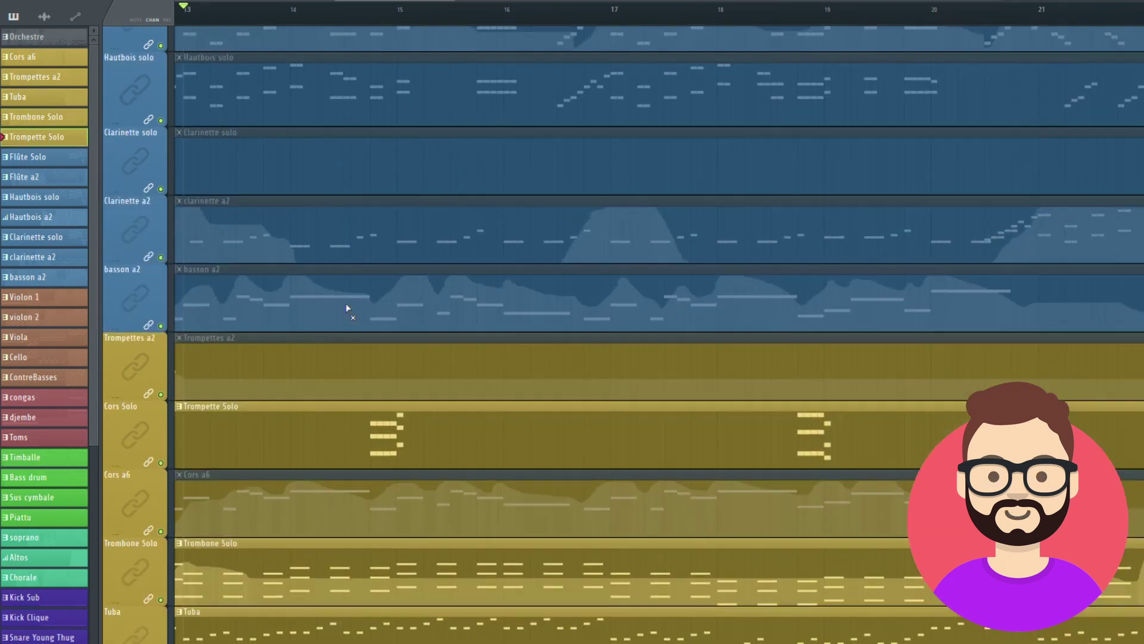
scroll(382, 419, "up", 2)
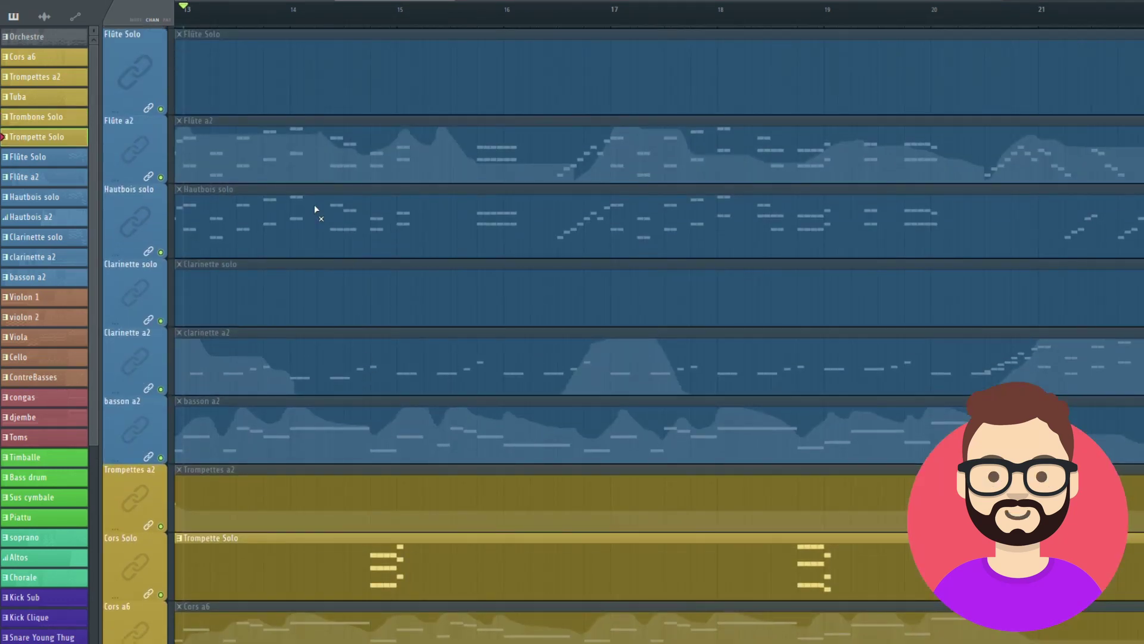
scroll(316, 180, "up", 1)
scroll(311, 191, "down", 1)
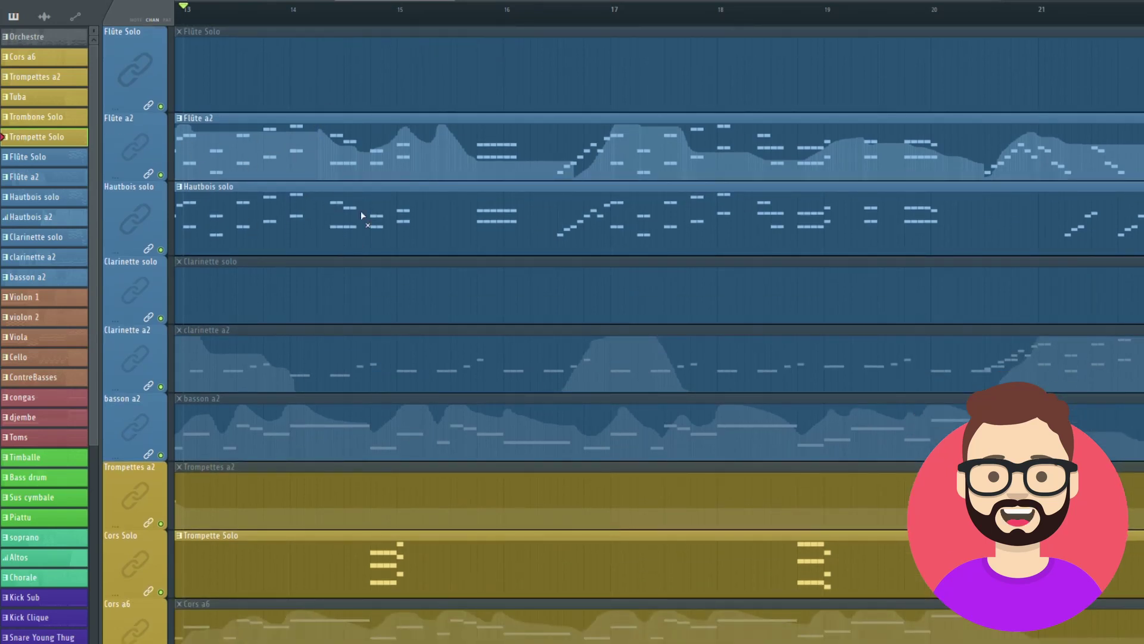
Open the Flûte a2 clip in the piano roll, play its notes from bar 13 to about bar 18, and return to the playlist
double_click(266, 175)
key("space")
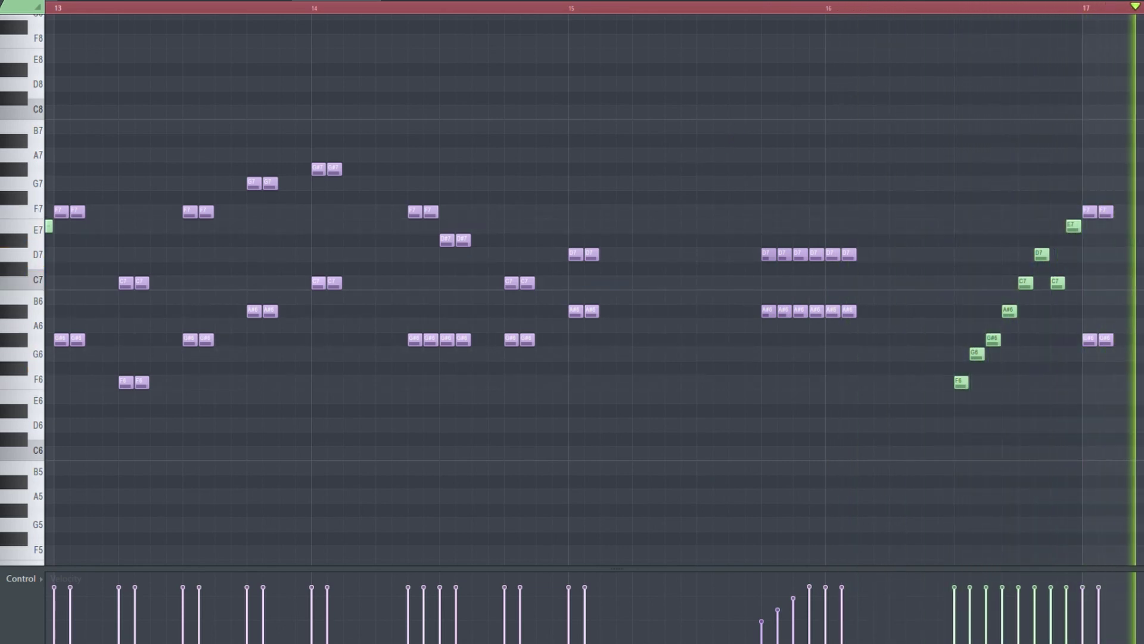
left_click_drag(700, 18, 612, 12)
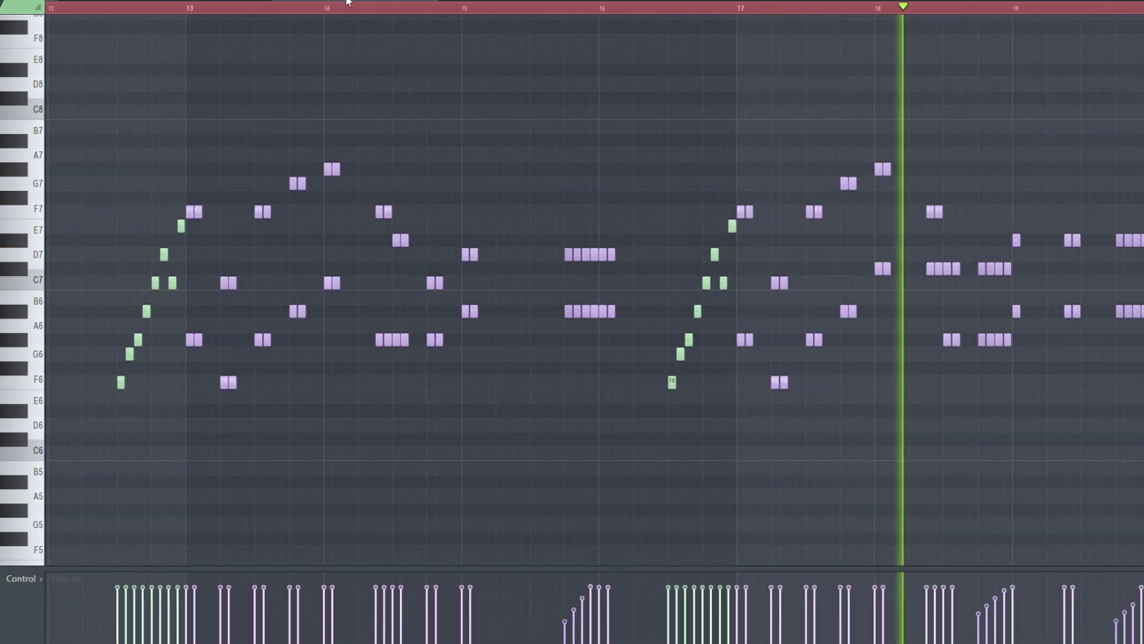
key("F5")
Follow the playing brass and woodwind tracks in the playlist to about bar 20 and stop playback
scroll(858, 334, "down", 4)
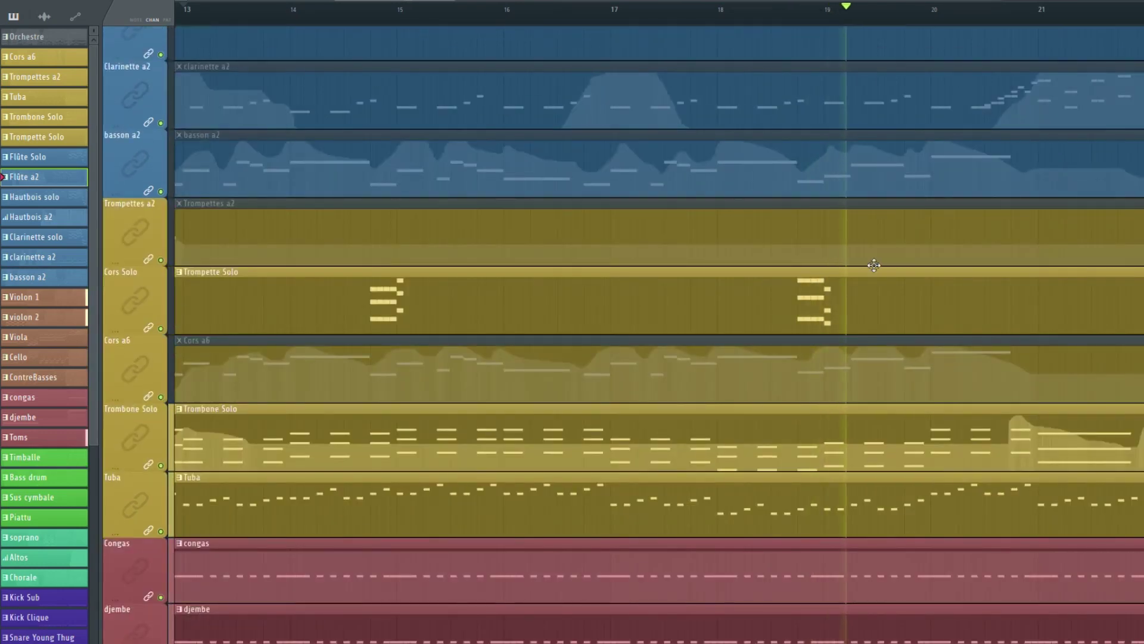
scroll(912, 266, "up", 3)
scroll(929, 299, "up", 2)
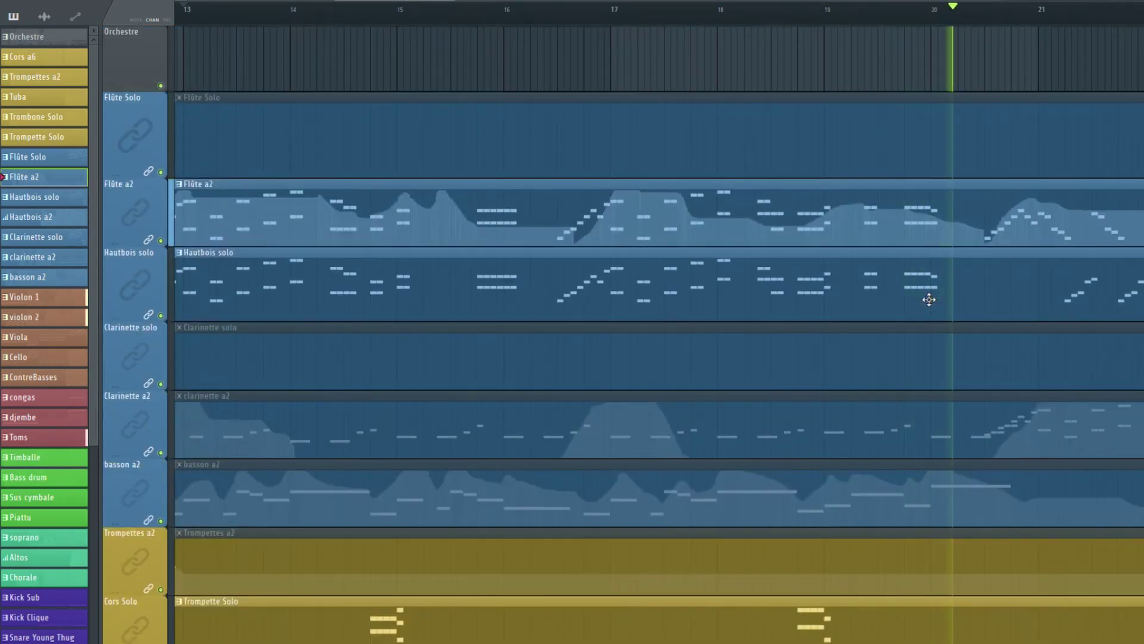
scroll(929, 299, "down", 5)
scroll(929, 299, "down", 2)
key("space")
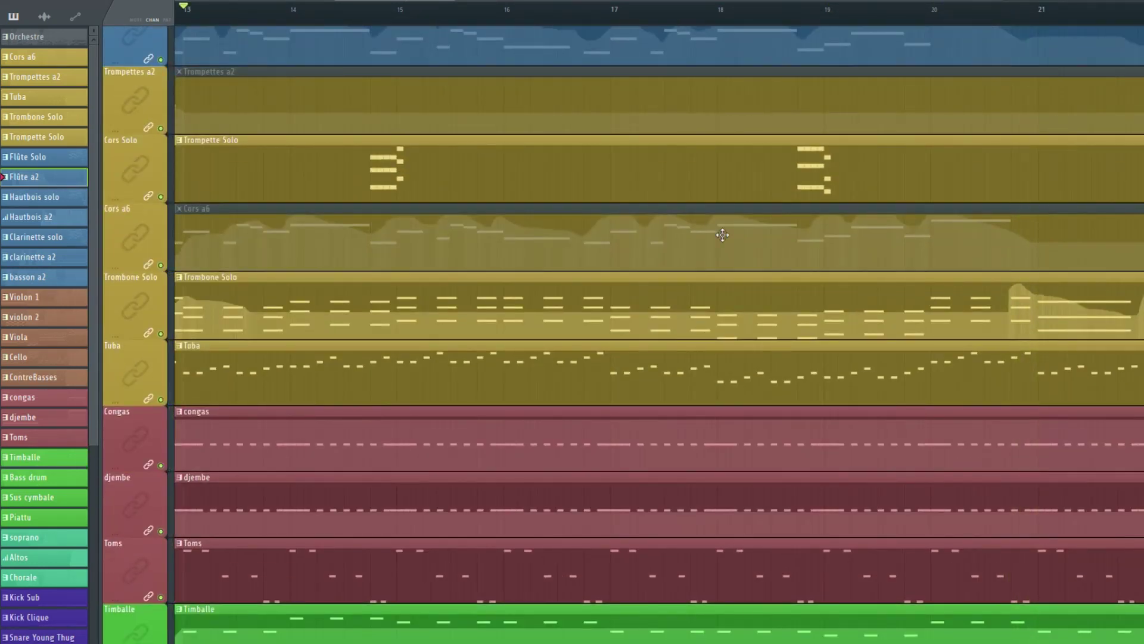
Unmute the clarinette a2, basson a2, Cors a6 and Trompettes a2 clips
scroll(351, 158, "up", 5)
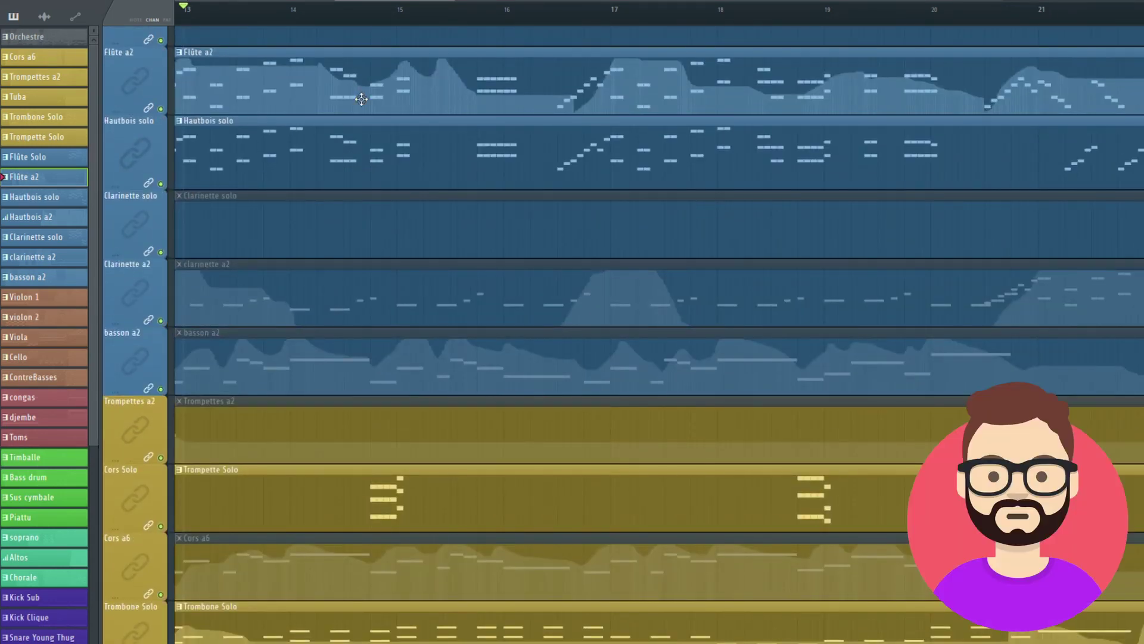
left_click_drag(382, 2, 376, 2)
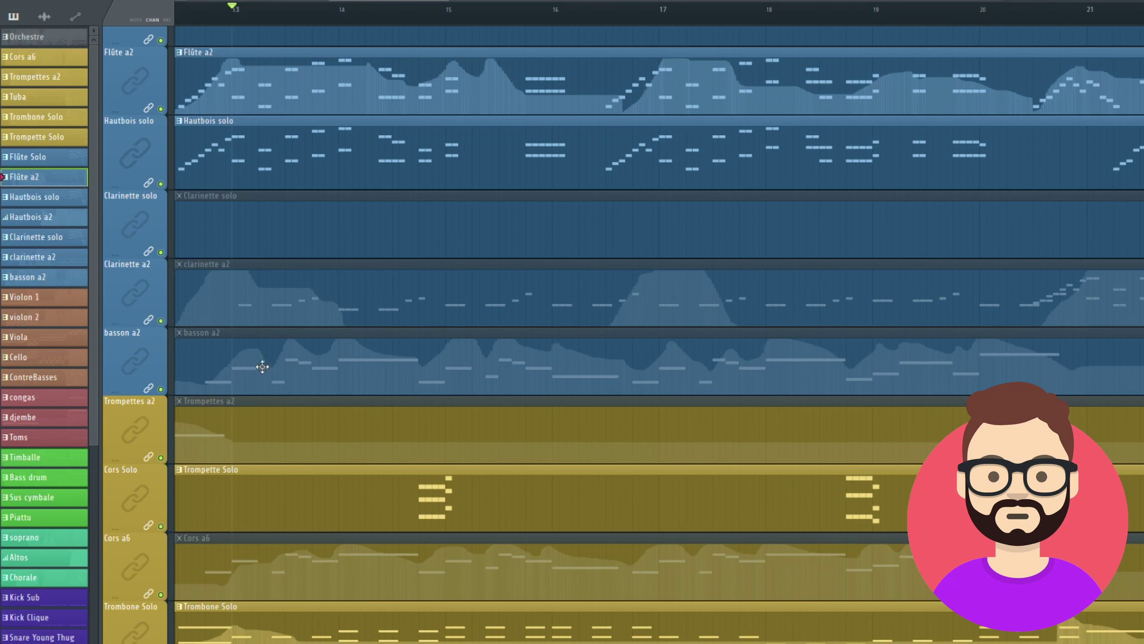
left_click(270, 292)
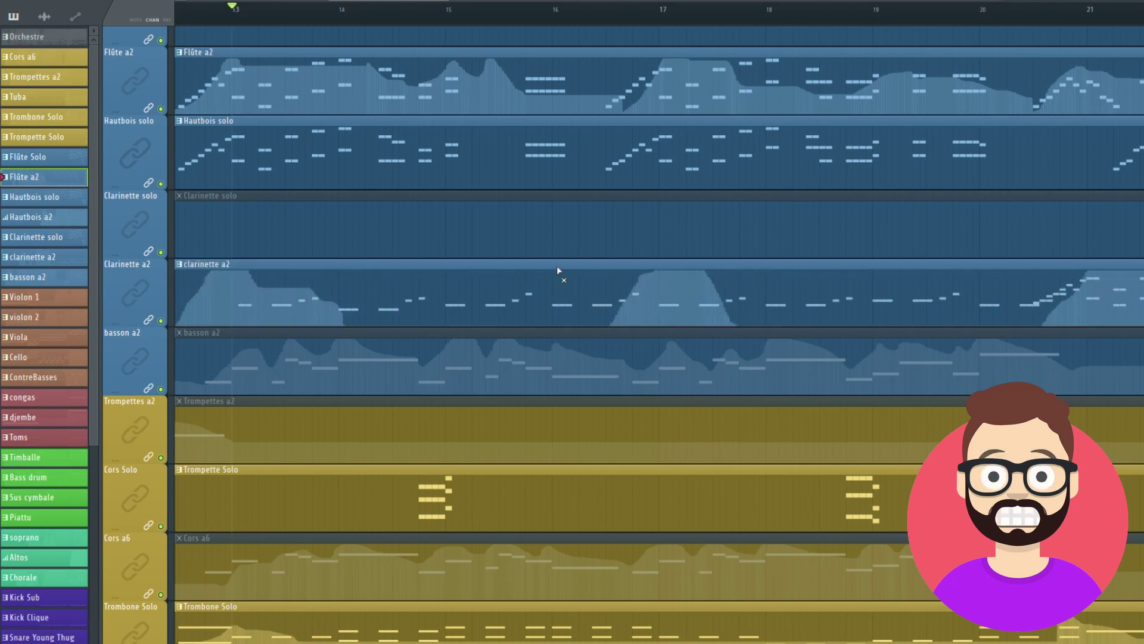
scroll(307, 324, "down", 2)
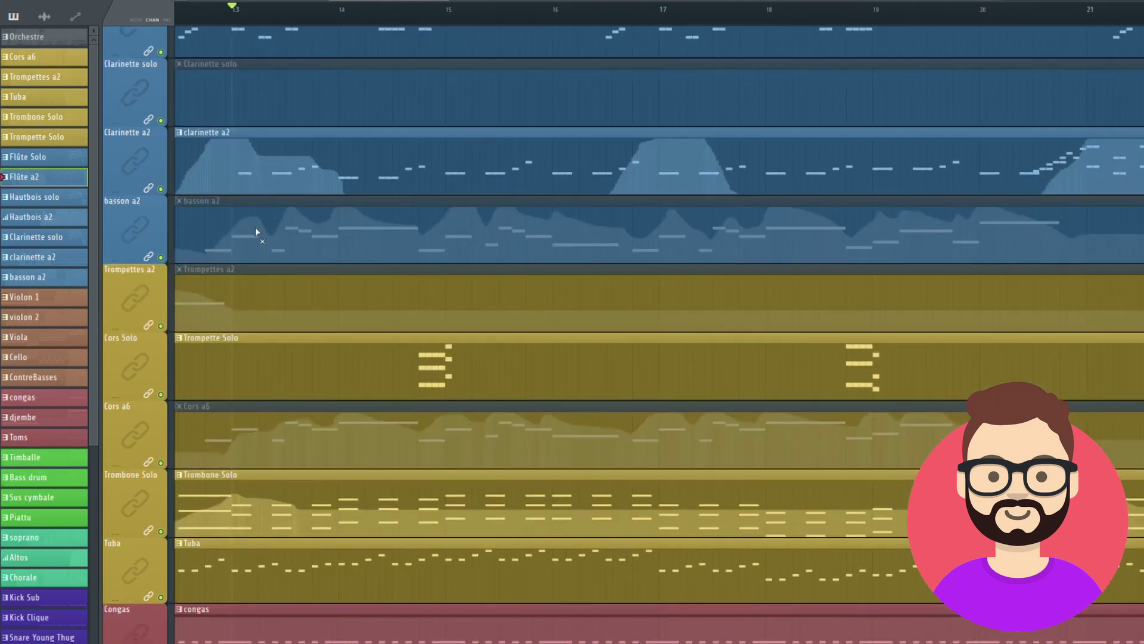
left_click(256, 228)
scroll(257, 229, "down", 2)
scroll(251, 165, "down", 15)
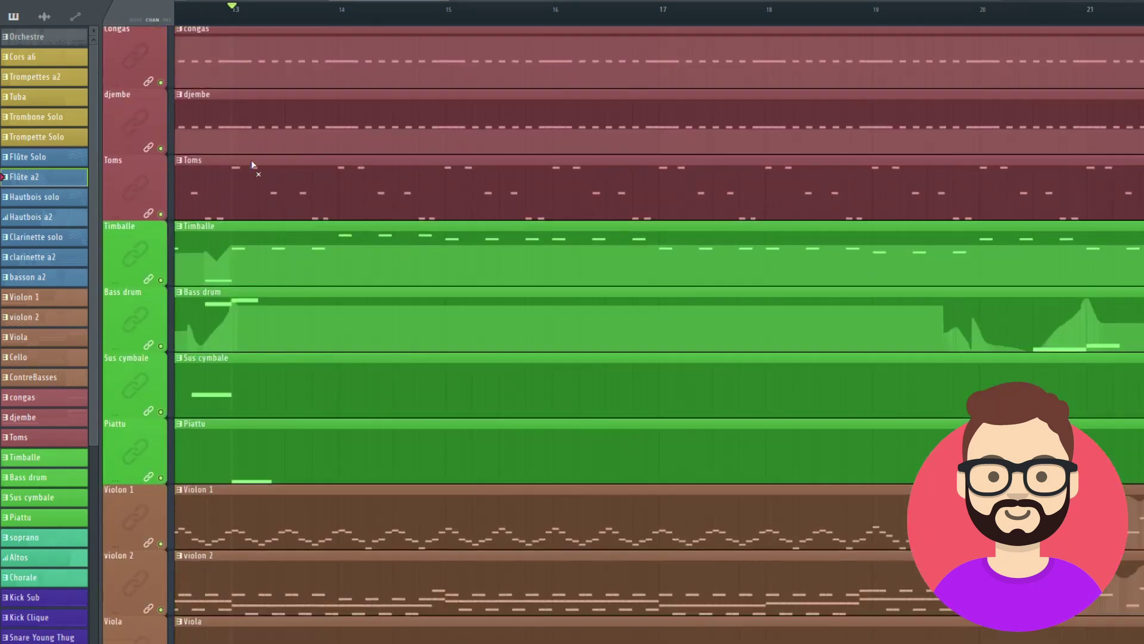
scroll(233, 234, "up", 10)
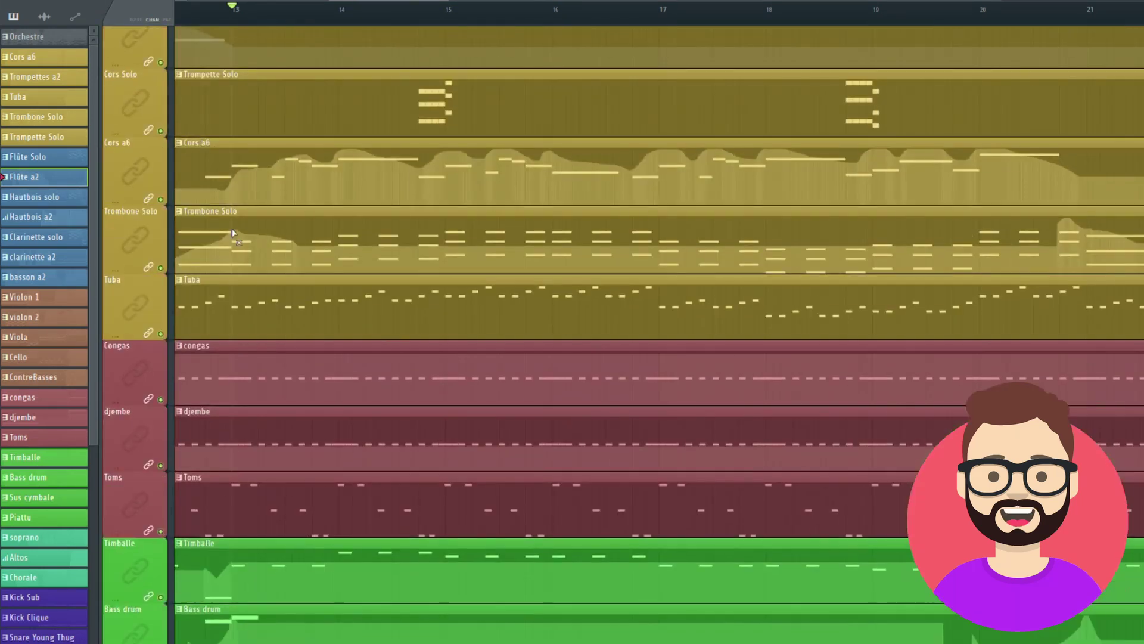
scroll(232, 233, "up", 1)
Play the arrangement with the complete woodwind and brass layers through bars 13 to 15, following the woodwind and brass tracks
key("space")
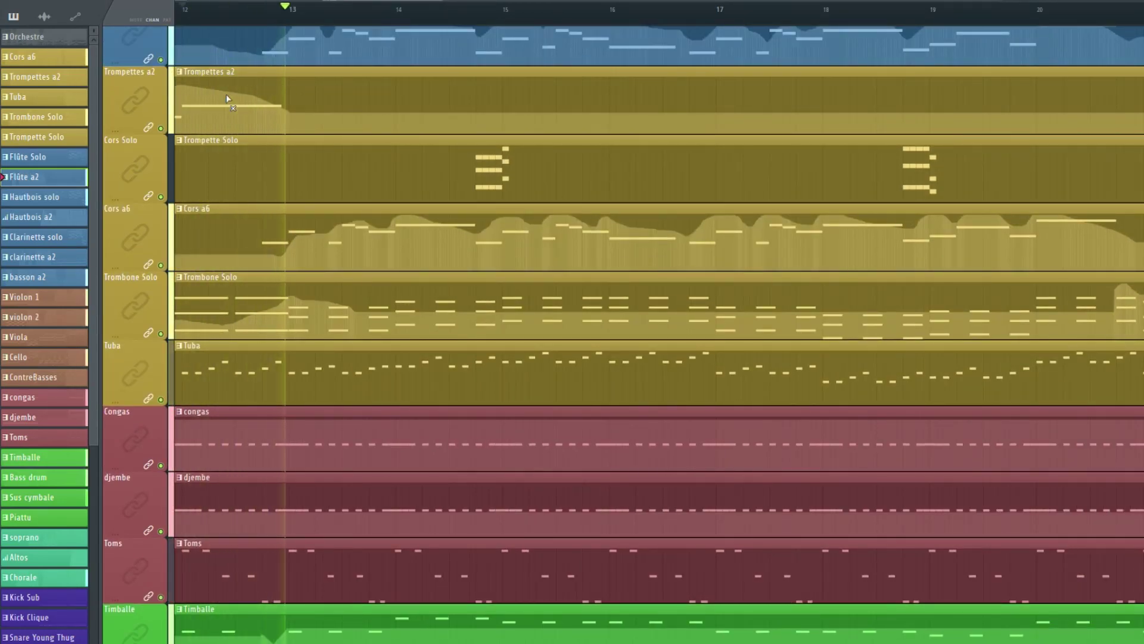
scroll(567, 132, "up", 4)
scroll(567, 132, "up", 3)
scroll(567, 132, "down", 2)
scroll(567, 132, "up", 2)
scroll(568, 131, "down", 11)
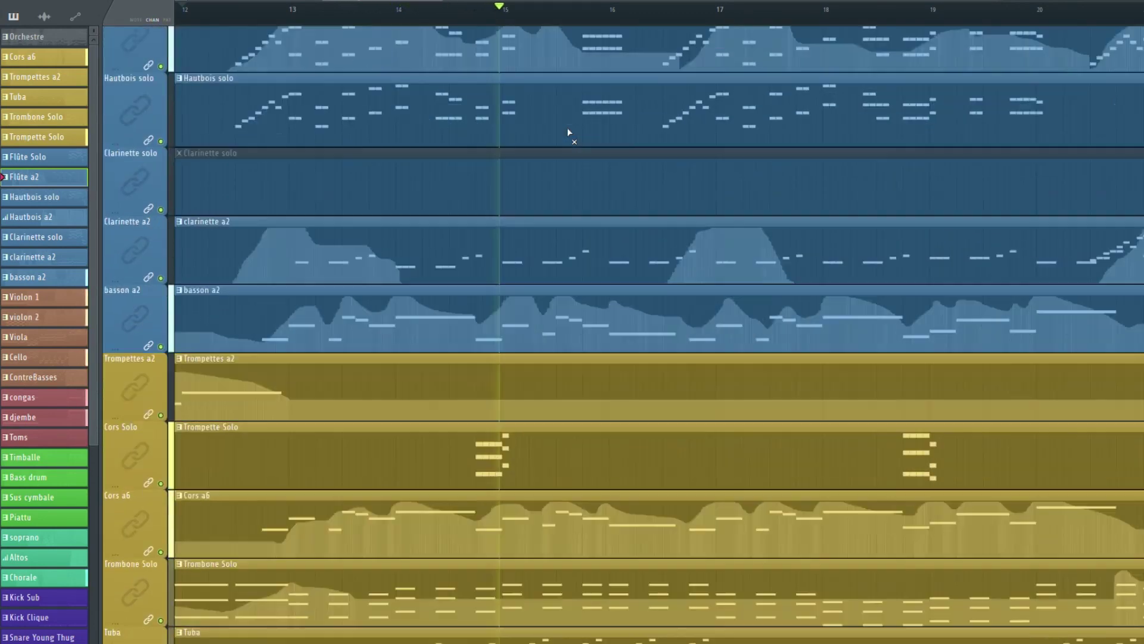
scroll(566, 132, "up", 5)
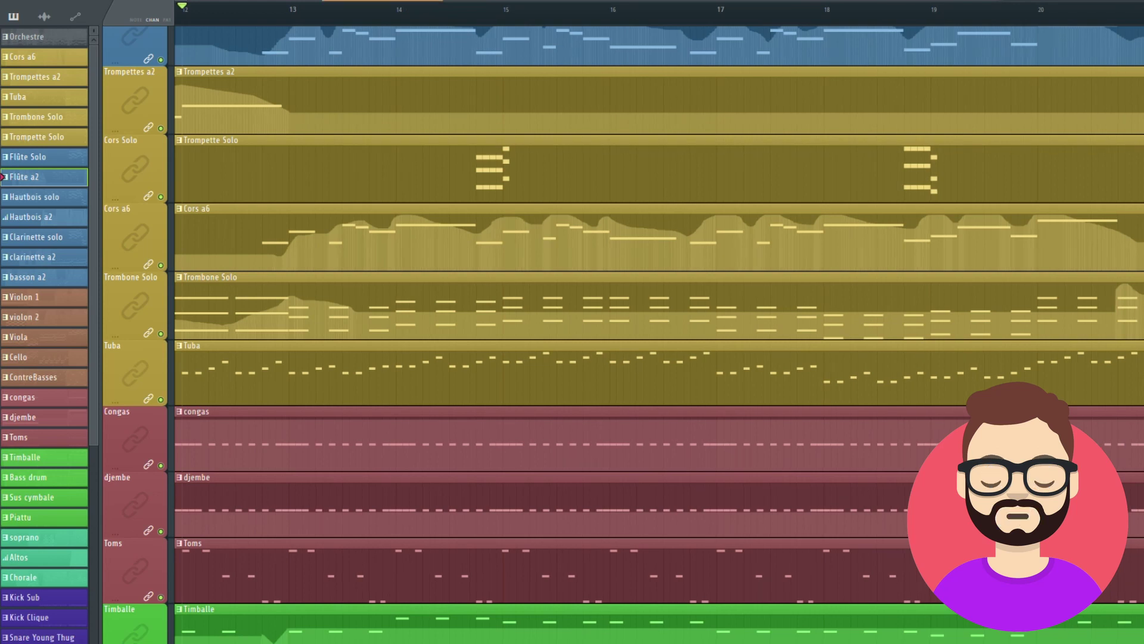
Examine the brass, percussion, string and choir parts between bars 12 and 21 in the playlist
scroll(656, 327, "down", 2)
scroll(656, 327, "down", 1)
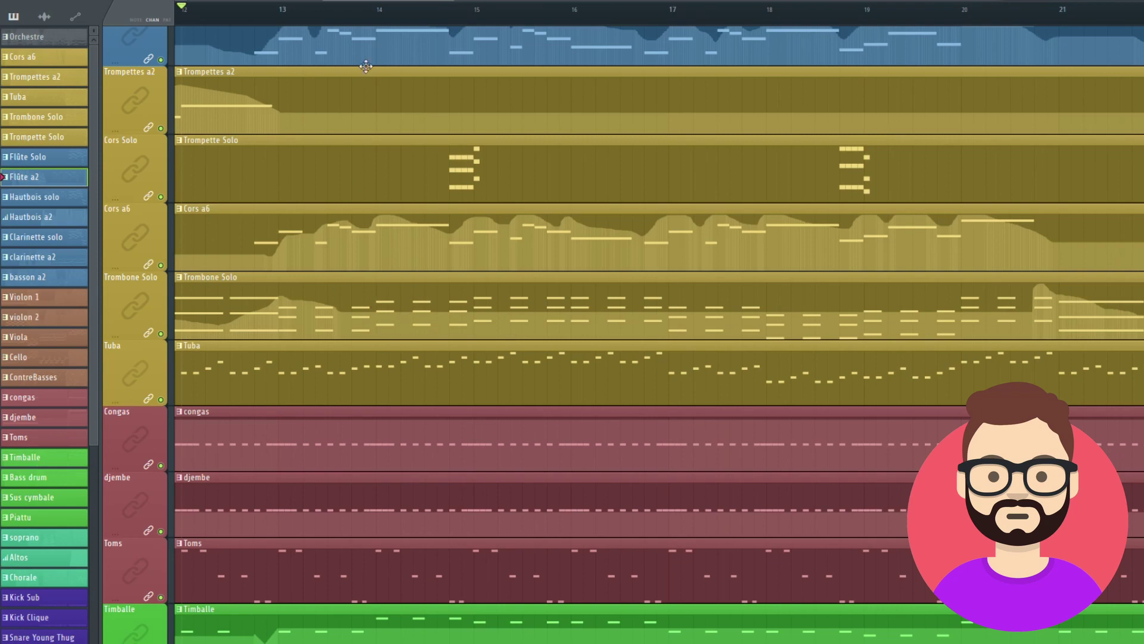
left_click_drag(382, 1, 448, 1)
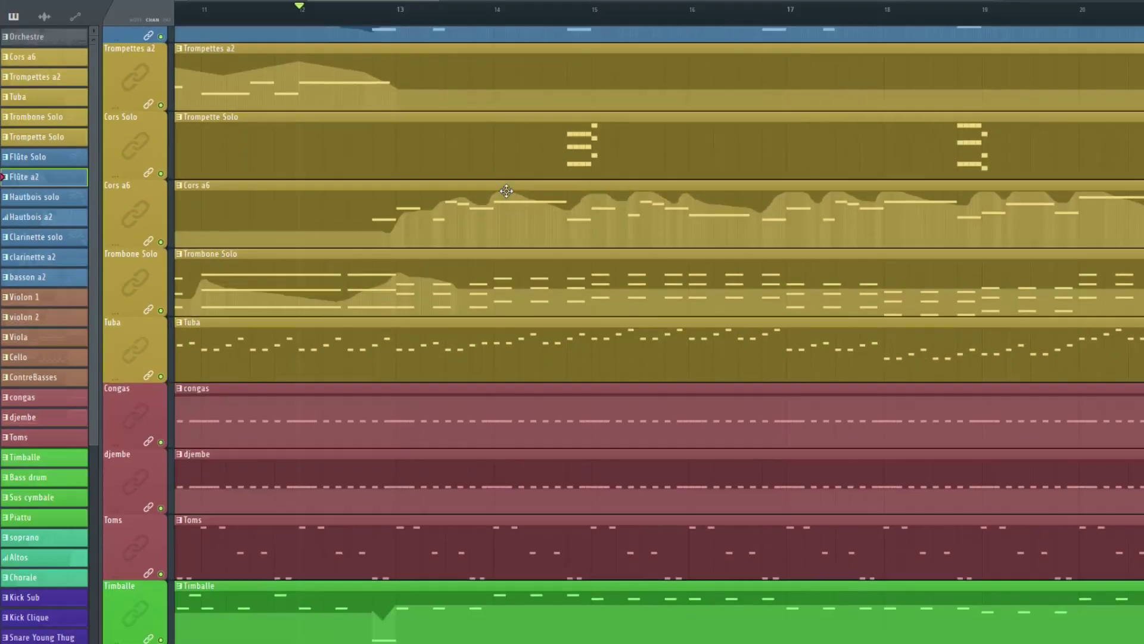
scroll(625, 191, "down", 4)
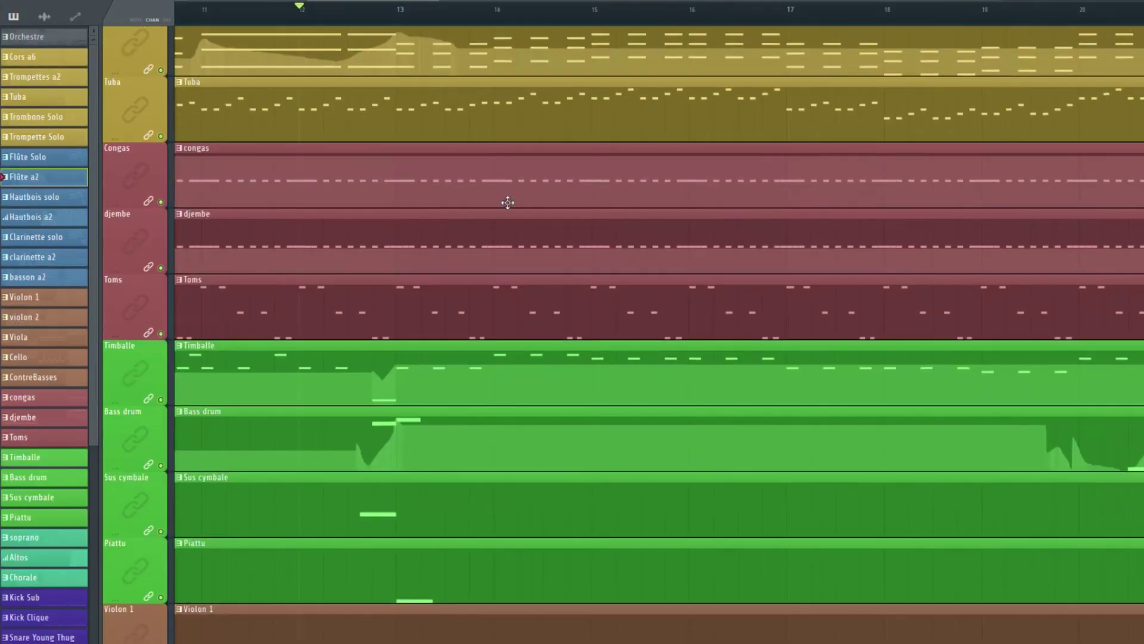
mouse_move(409, 3)
left_mouse_down()
mouse_move(540, 1)
mouse_move(409, 8)
left_mouse_up()
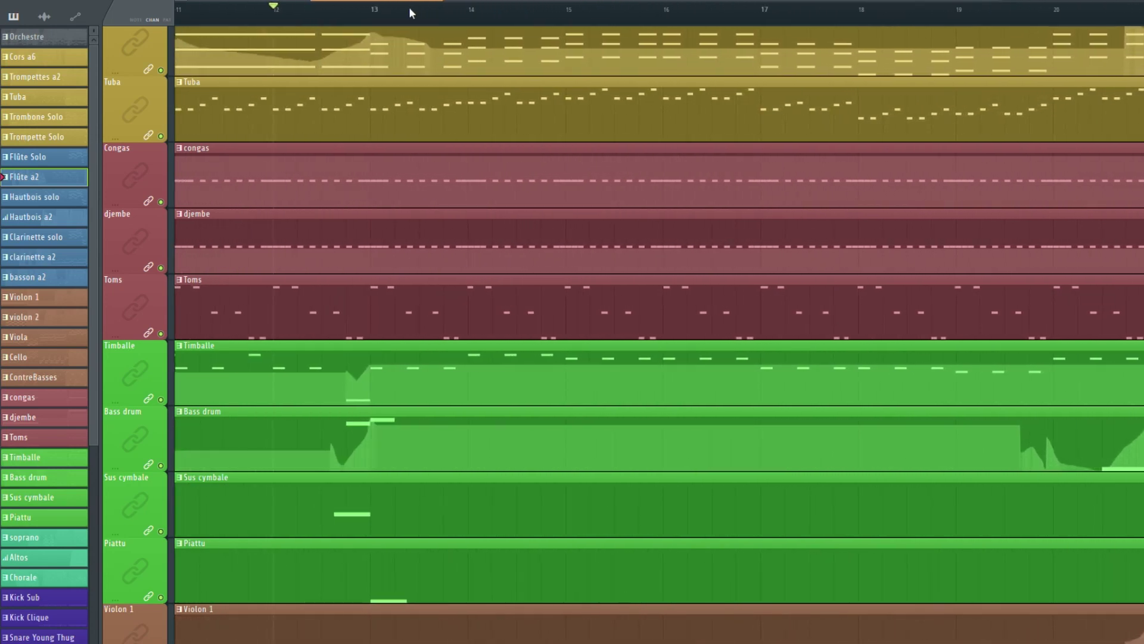
scroll(561, 141, "down", 7)
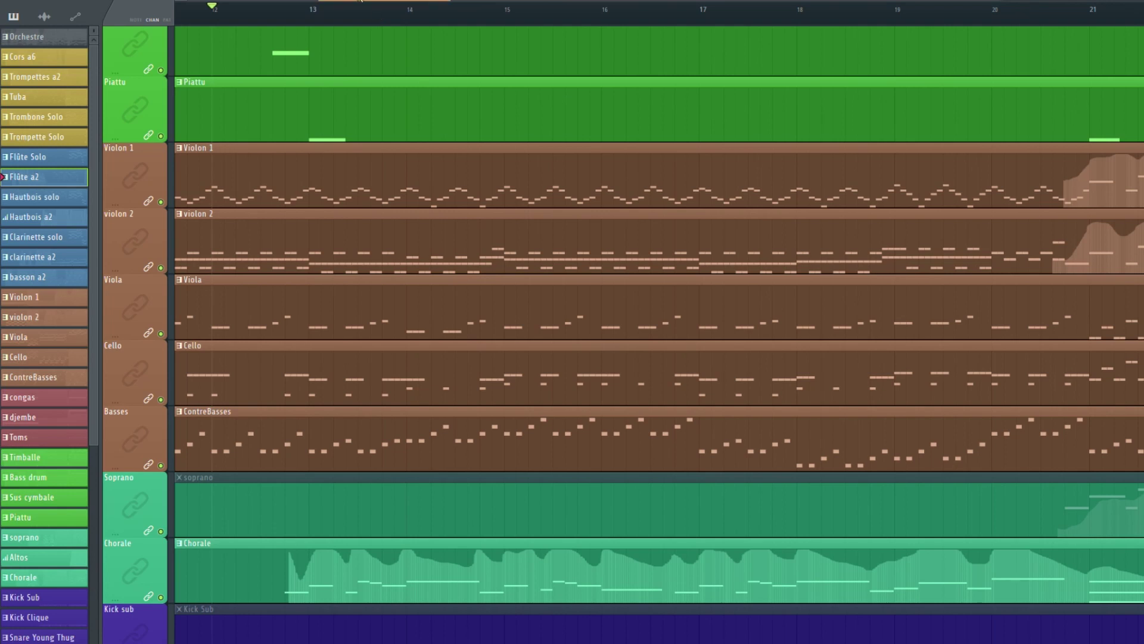
Examine the string, choir, brass and woodwind parts of the section from bar 21 to bar 29
left_click_drag(361, 1, 455, 5)
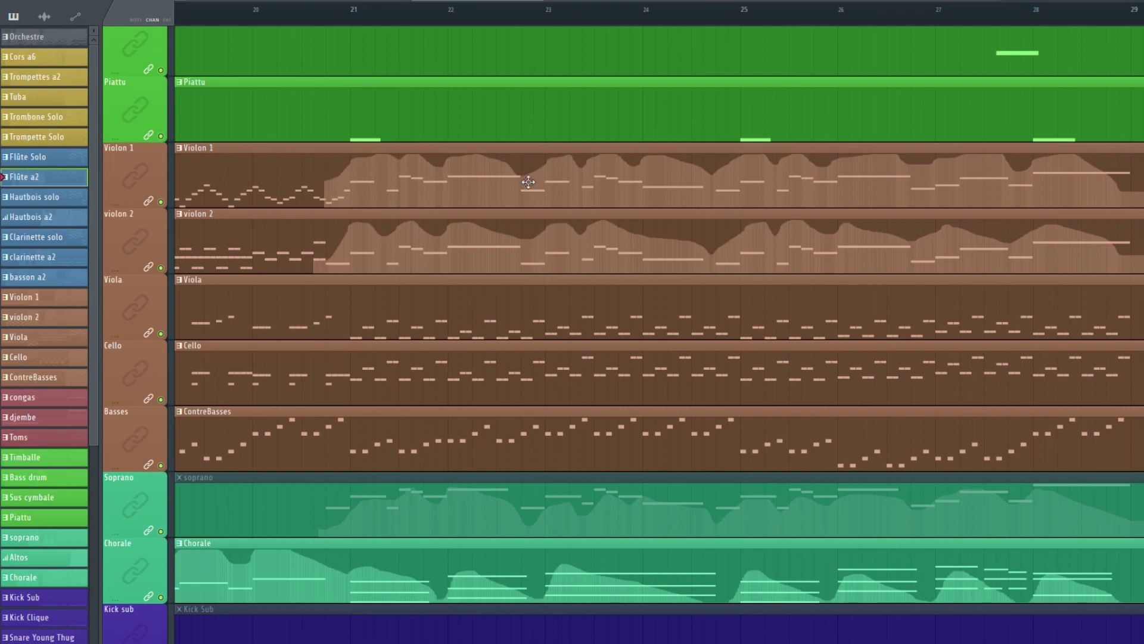
scroll(428, 267, "up", 4)
left_click_drag(432, 19, 328, 7)
left_click_drag(420, 21, 533, 19)
left_click_drag(457, 37, 473, 37)
scroll(386, 417, "up", 10)
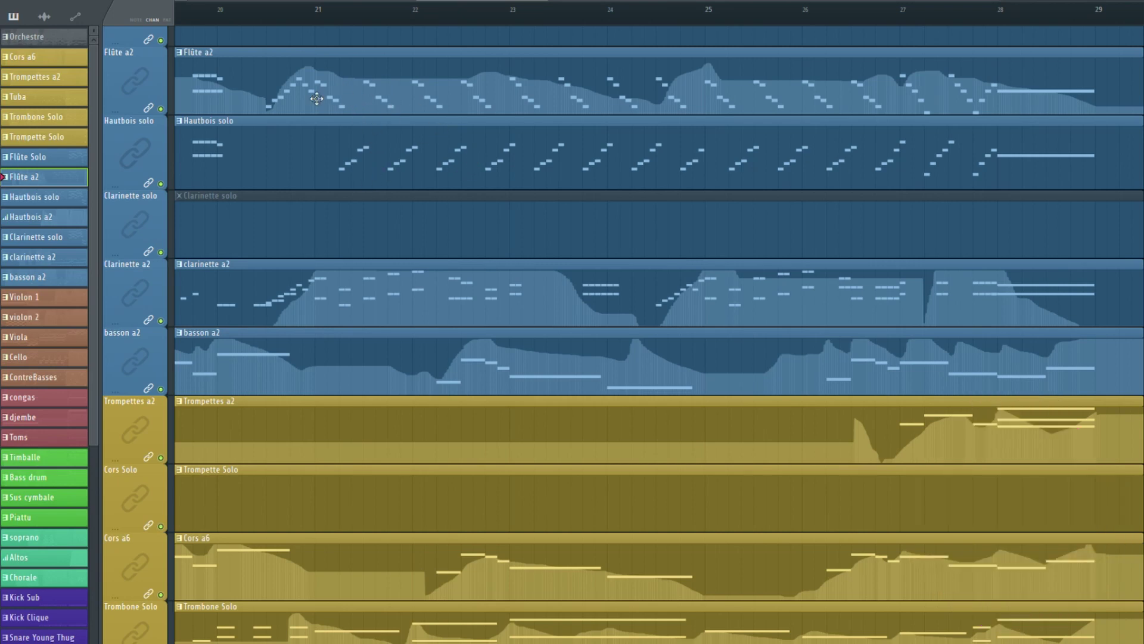
scroll(378, 119, "down", 10)
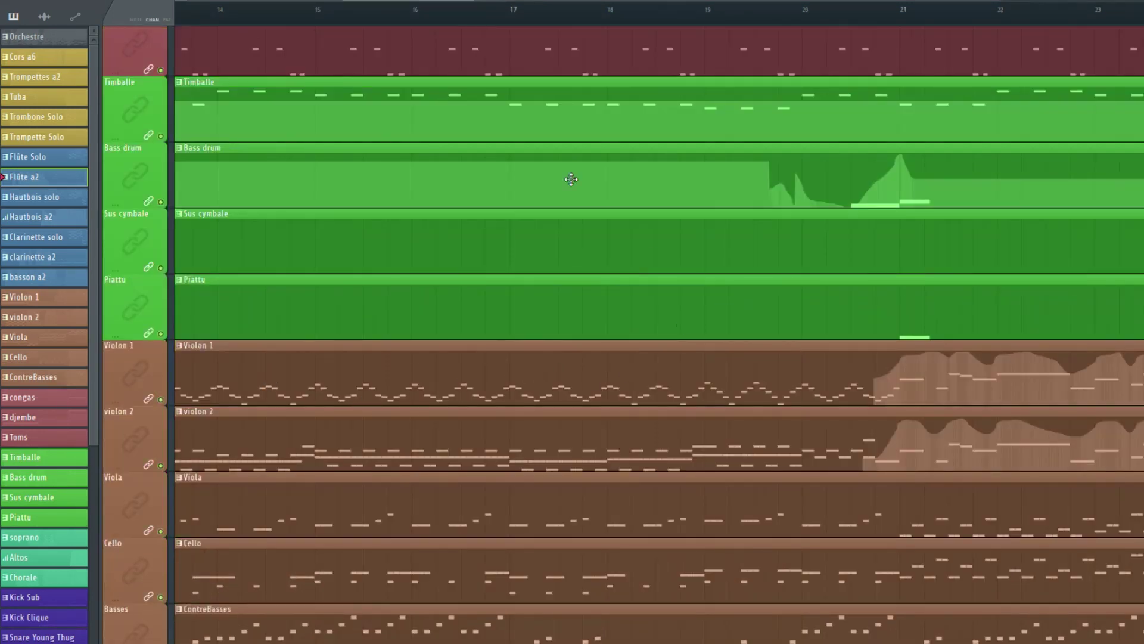
scroll(425, 29, "up", 10)
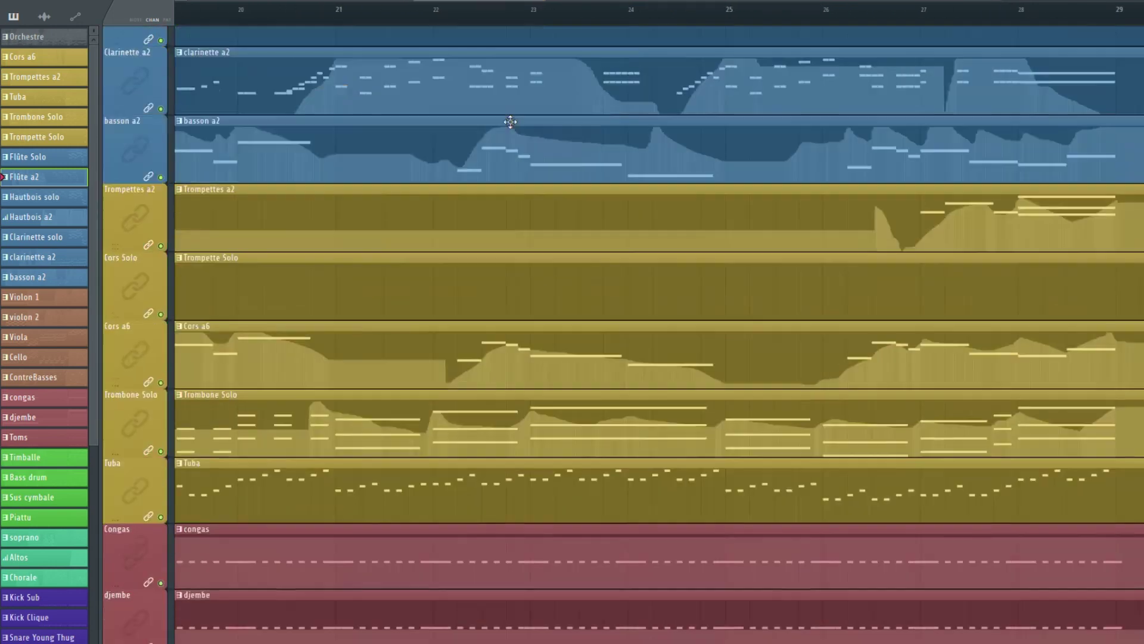
scroll(508, 122, "up", 4)
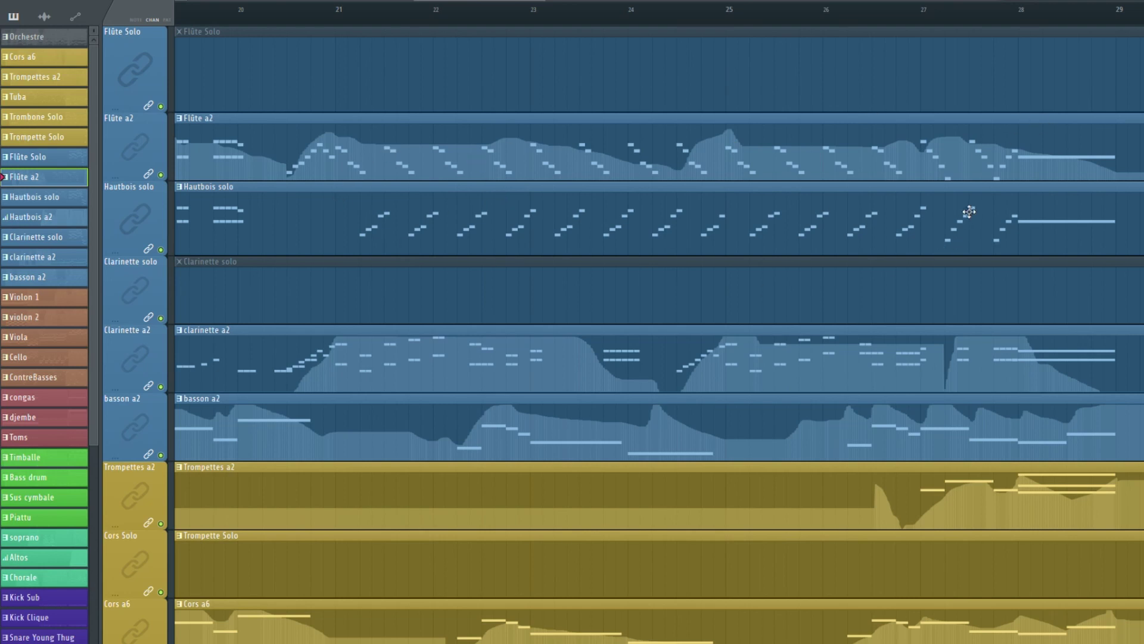
Compare the woodwind parts before and after bar 21, and review the bassoon and brass lines up to bar 29
scroll(574, 202, "down", 3)
scroll(417, 191, "up", 3)
scroll(483, 1, "left", 5)
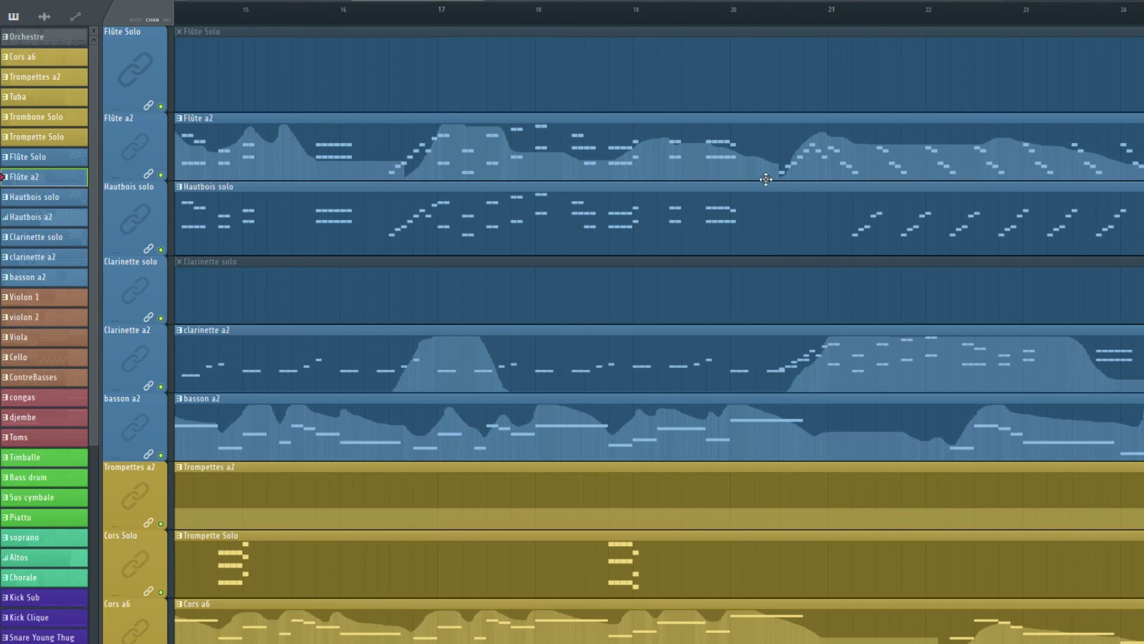
scroll(526, 36, "right", 5)
scroll(550, 148, "down", 5)
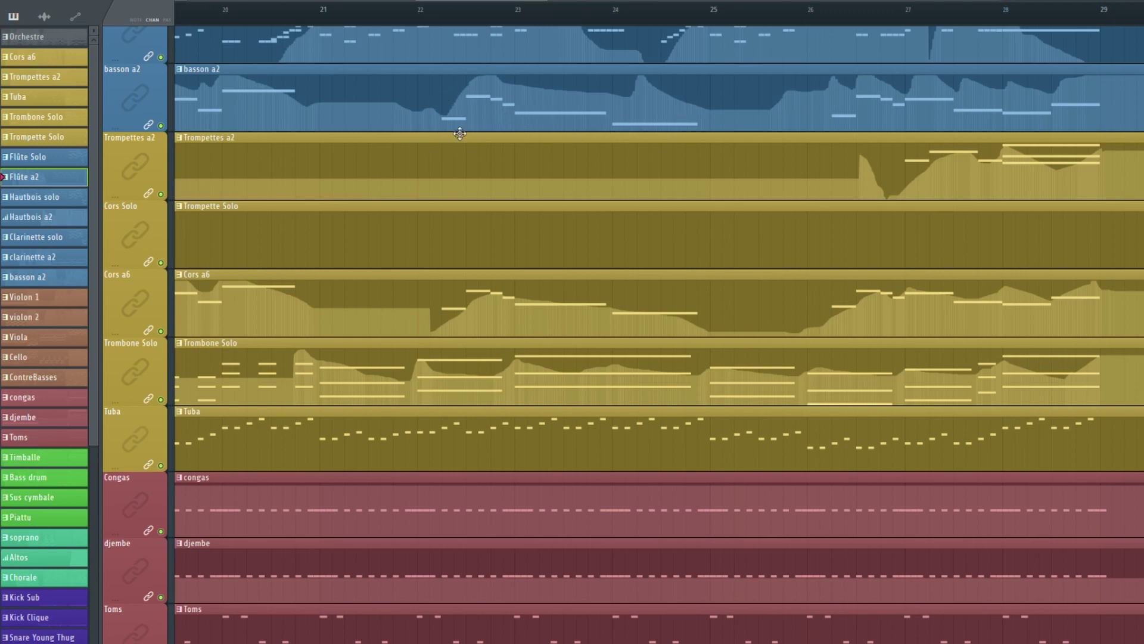
scroll(490, 213, "up", 2)
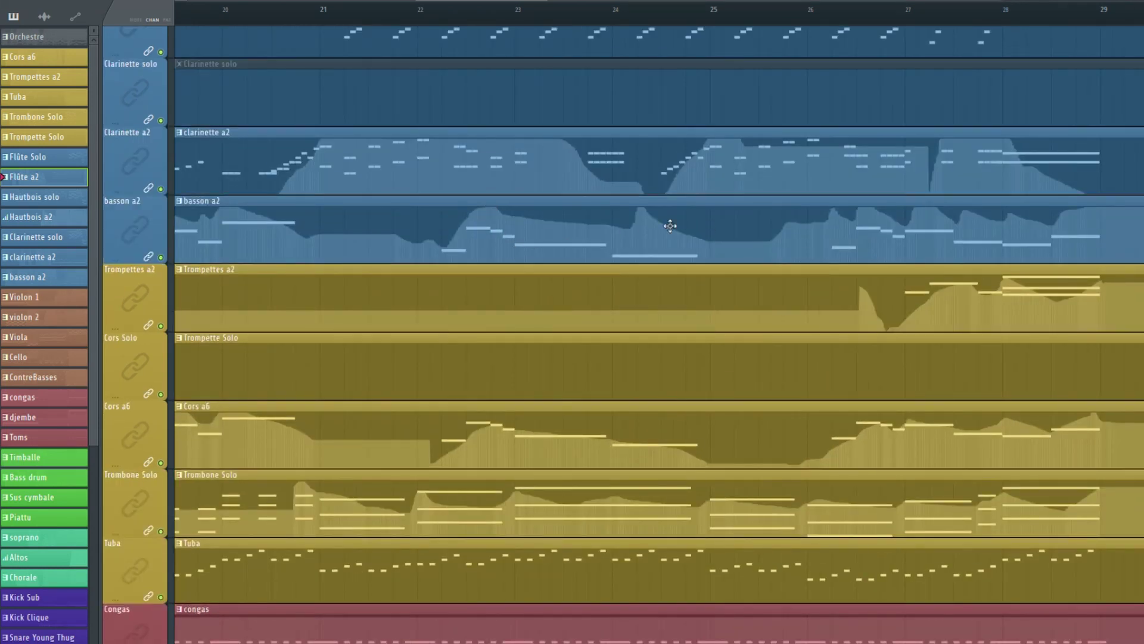
scroll(419, 216, "up", 2)
scroll(419, 216, "down", 2)
Unmute the soprano clip covering bars 21 to 29
scroll(419, 216, "down", 15)
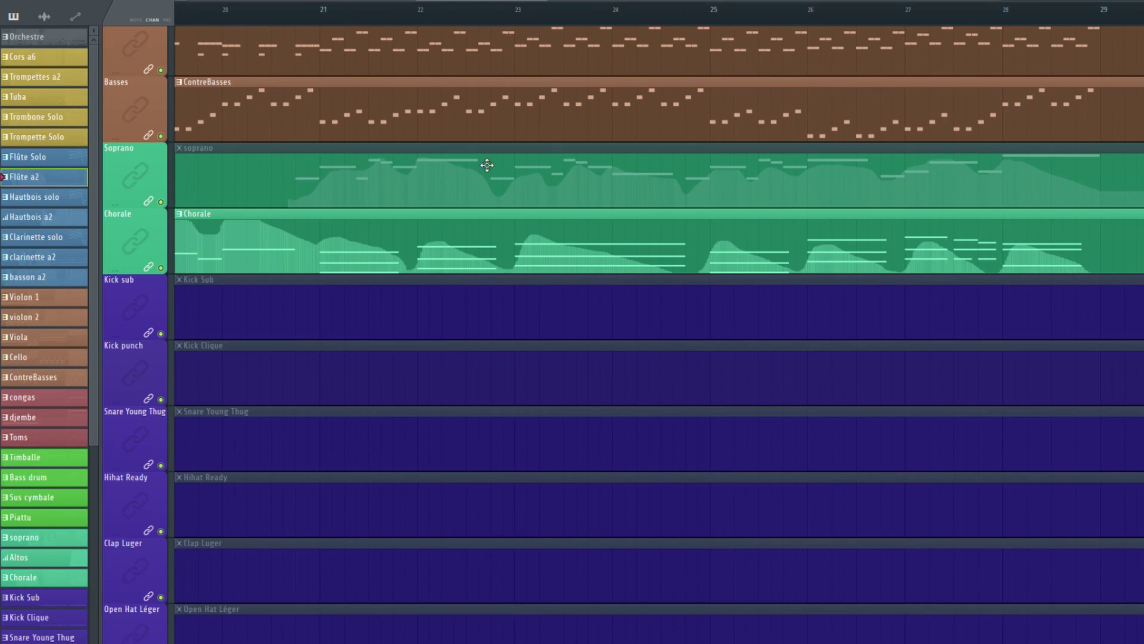
left_click(487, 165)
scroll(485, 170, "up", 4)
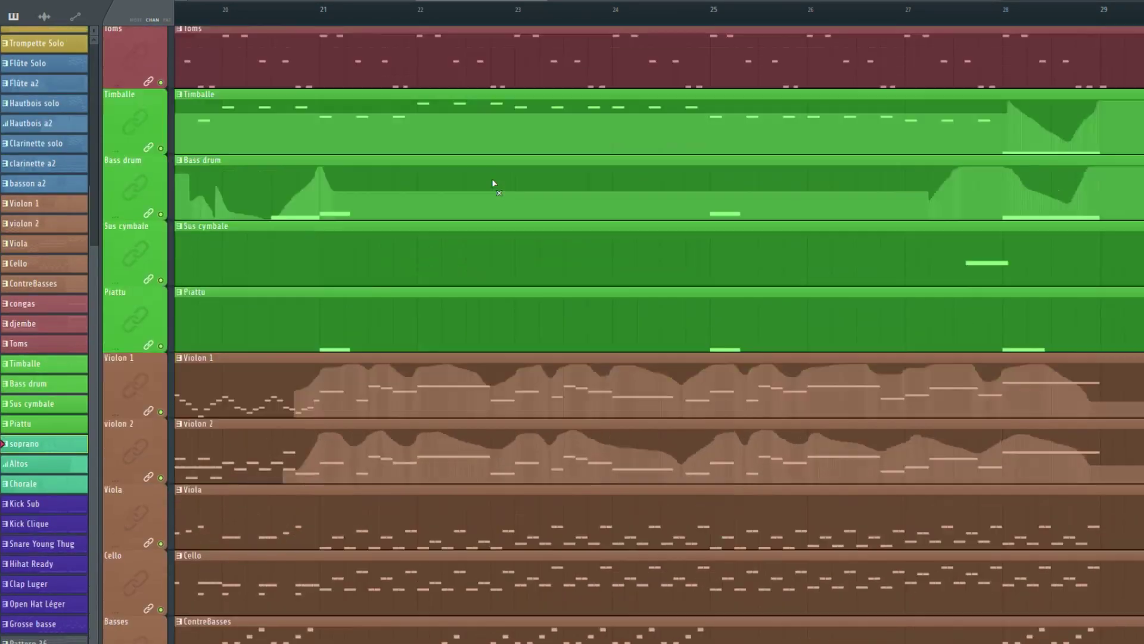
scroll(495, 179, "up", 2)
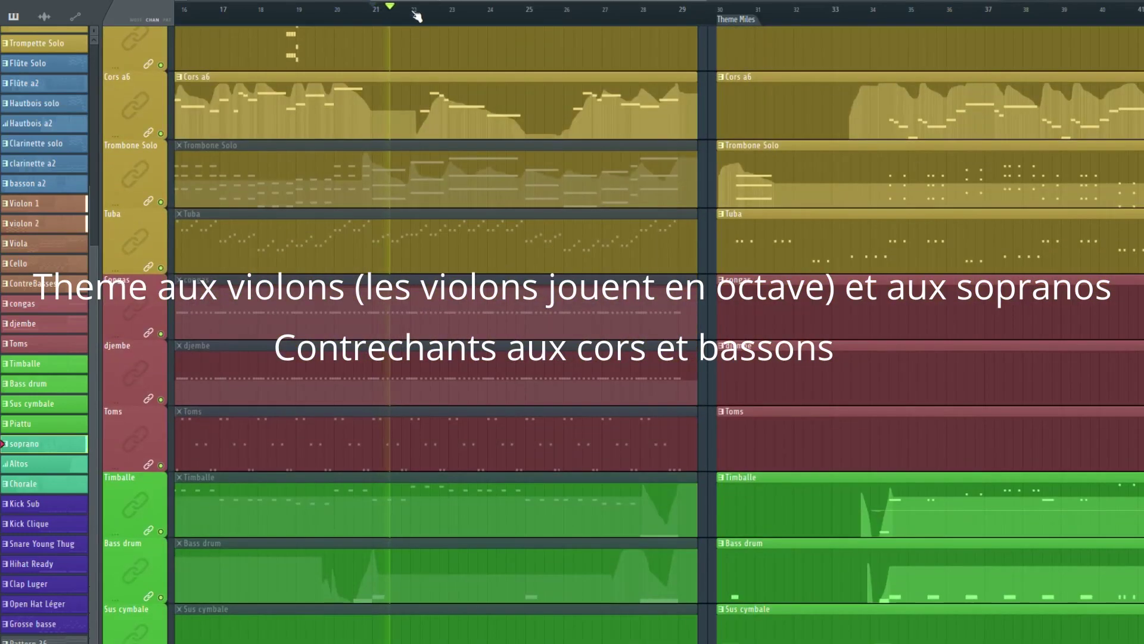
Follow the playing violin and soprano theme with the horn and bassoon countermelody from bar 21 to about bar 27
scroll(426, 35, "up", 8)
scroll(477, 268, "down", 4)
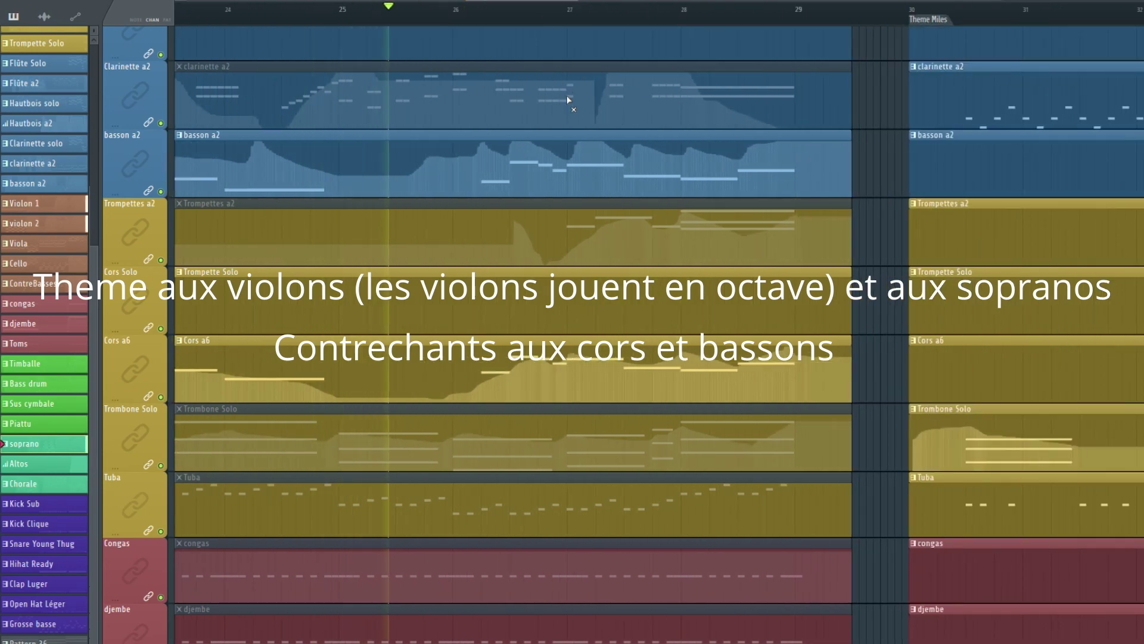
scroll(582, 124, "up", 4)
scroll(572, 143, "down", 3)
scroll(550, 191, "down", 2)
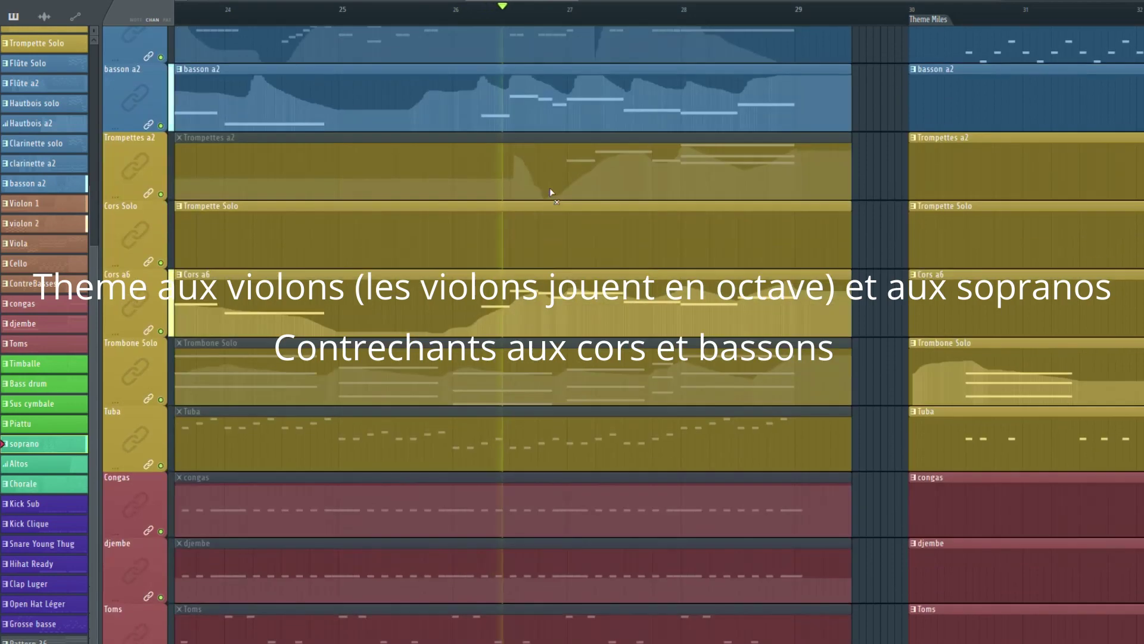
scroll(549, 190, "down", 15)
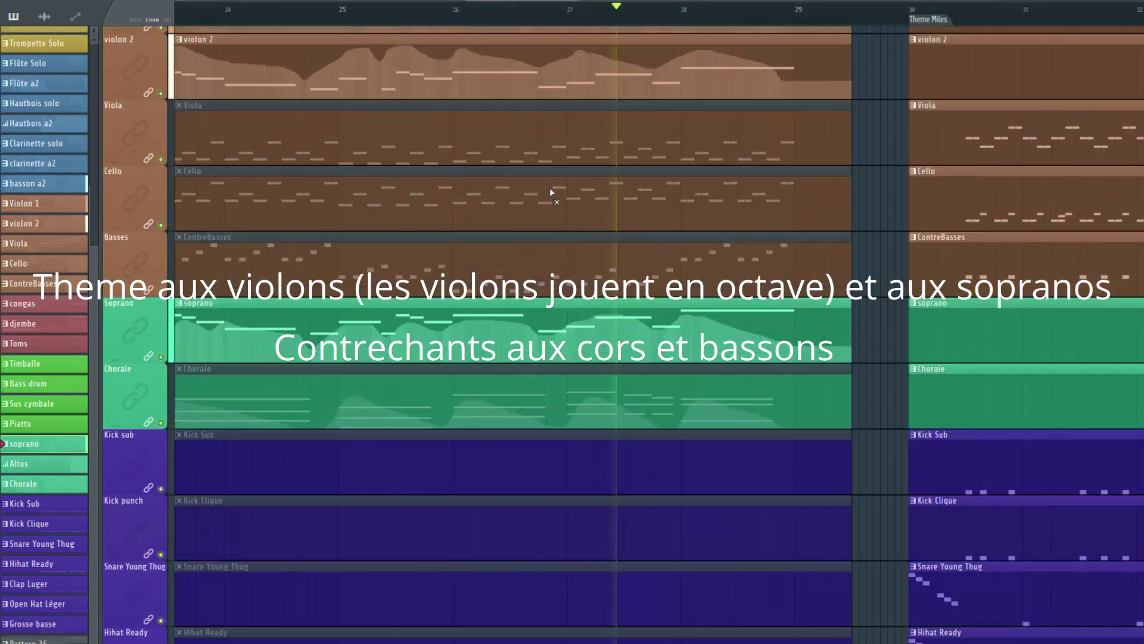
Follow the full arrangement's playback from bar 21 to about bar 26 across the percussion, brass and woodwind tracks
scroll(549, 188, "up", 15)
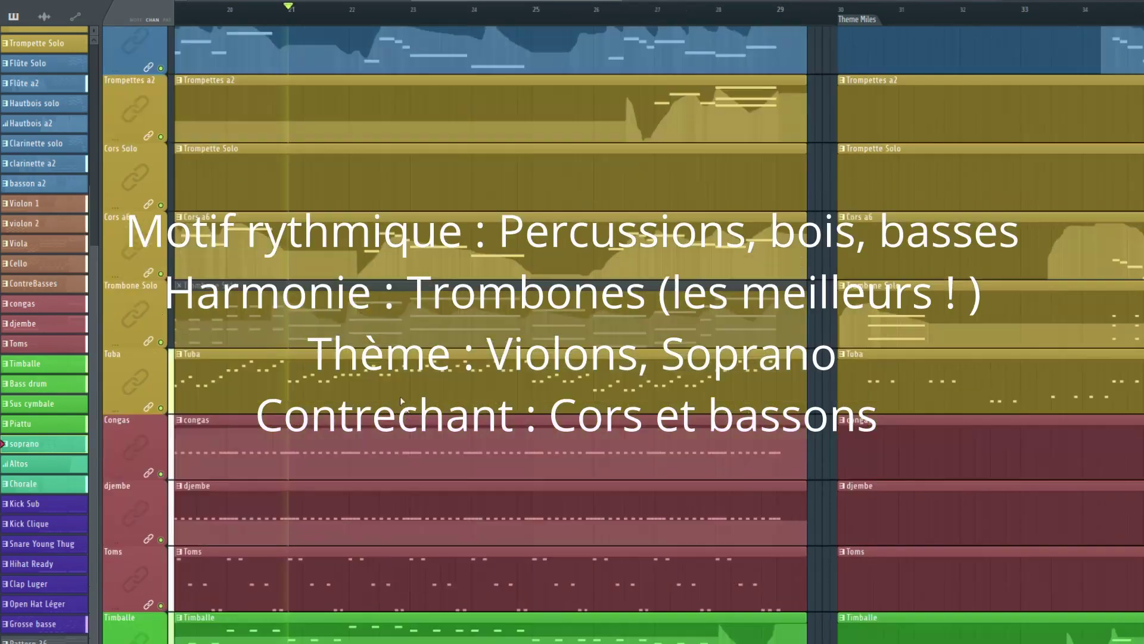
scroll(482, 231, "down", 3)
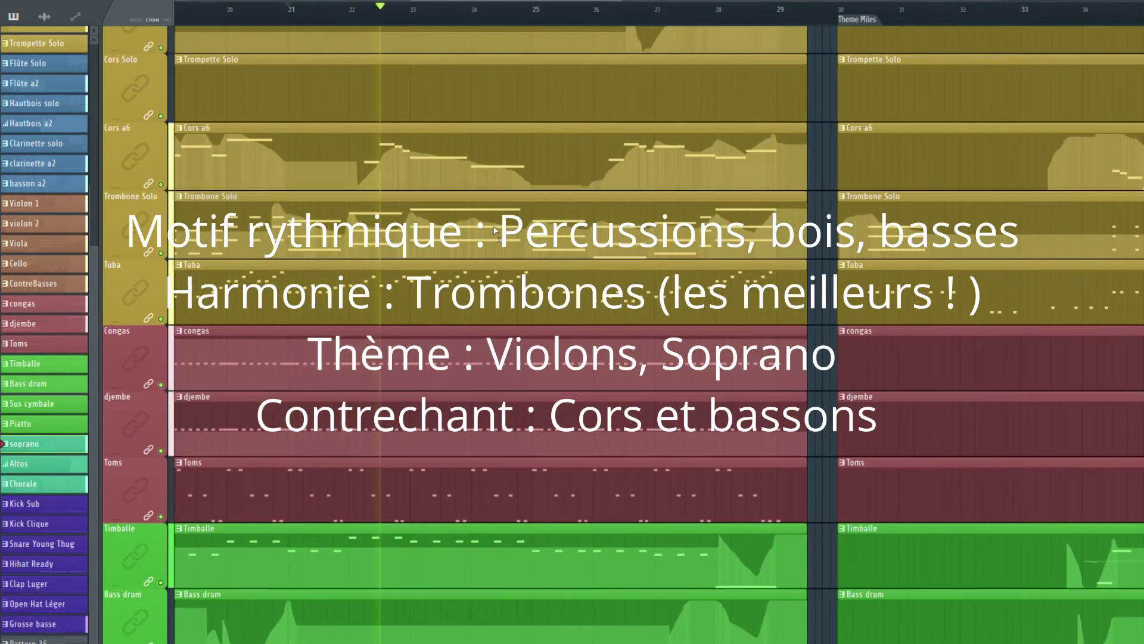
scroll(502, 227, "up", 3)
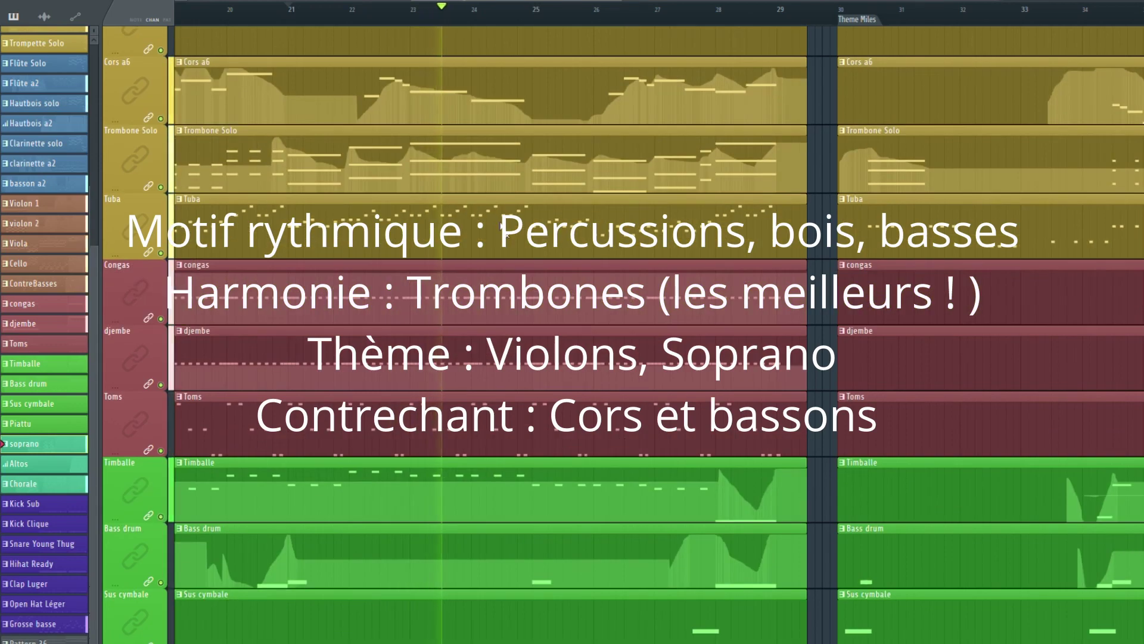
scroll(503, 226, "up", 1)
scroll(518, 229, "up", 2)
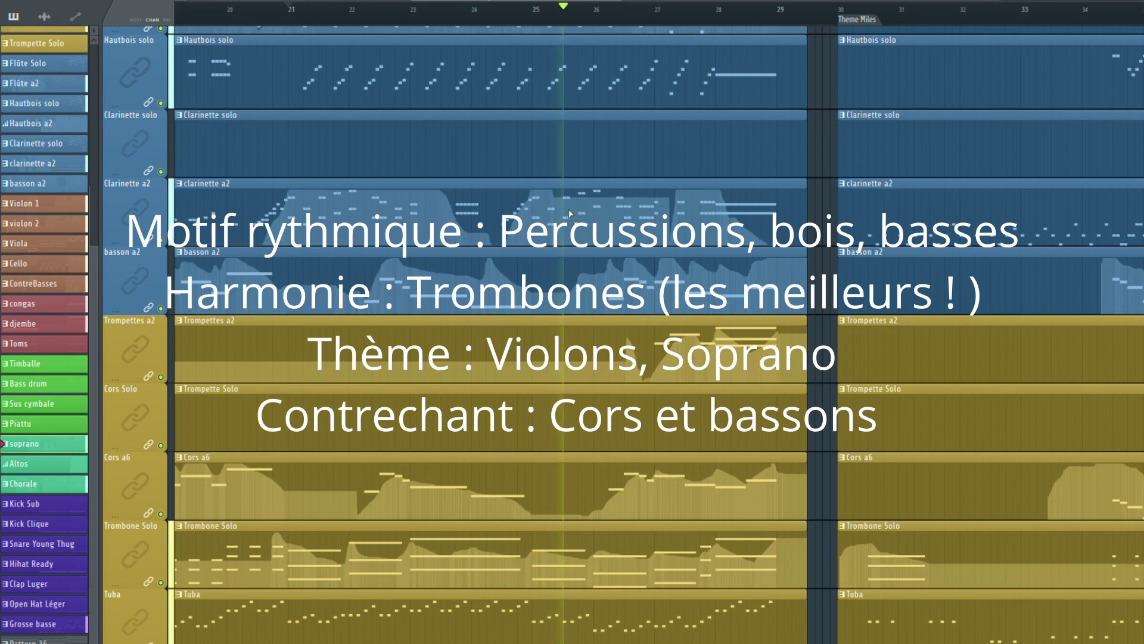
scroll(586, 105, "up", 2)
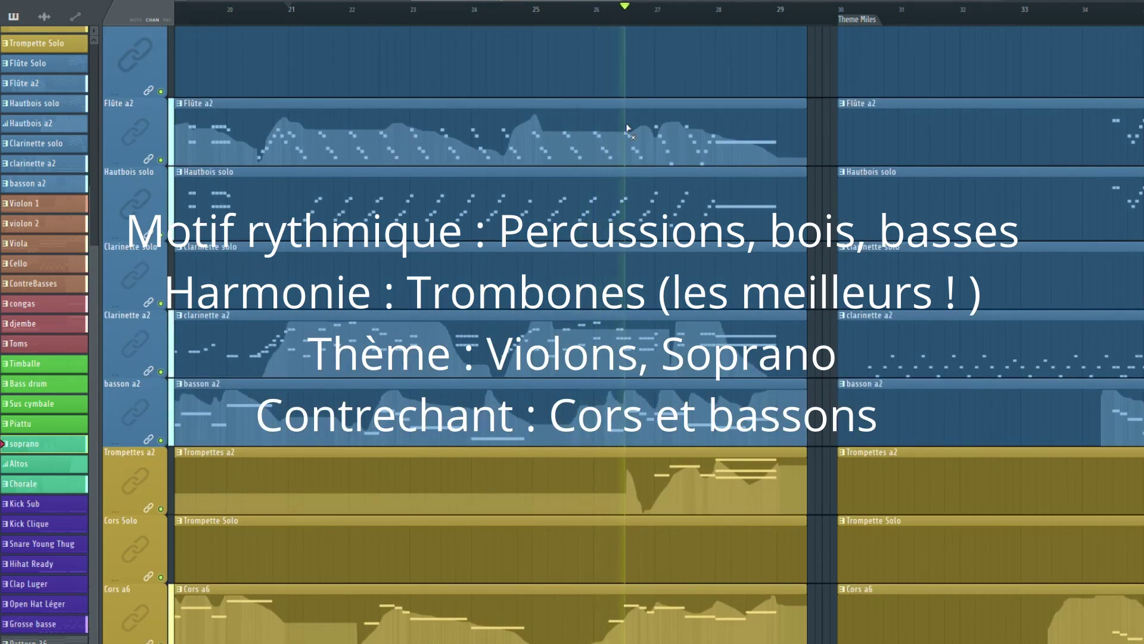
Move the playback position to the start of the Theme Miles section at bar 30
scroll(655, 234, "down", 3)
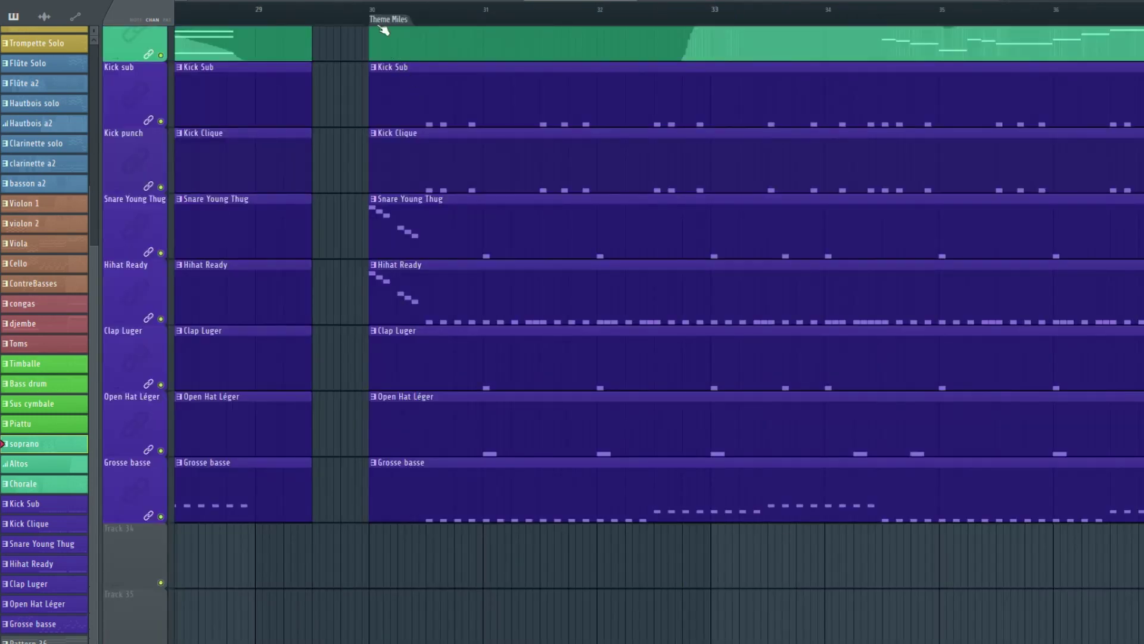
left_click(373, 15)
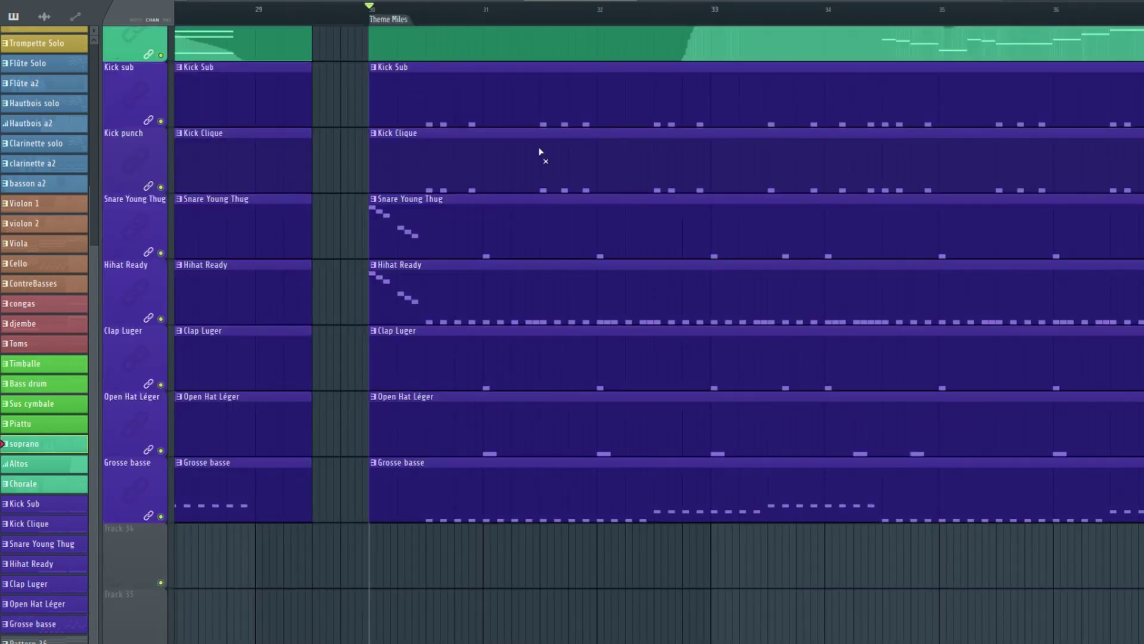
Play the Theme Miles section from bar 30 to about bar 41, following the string, choir, drum and percussion tracks
scroll(545, 160, "up", 4)
key("space")
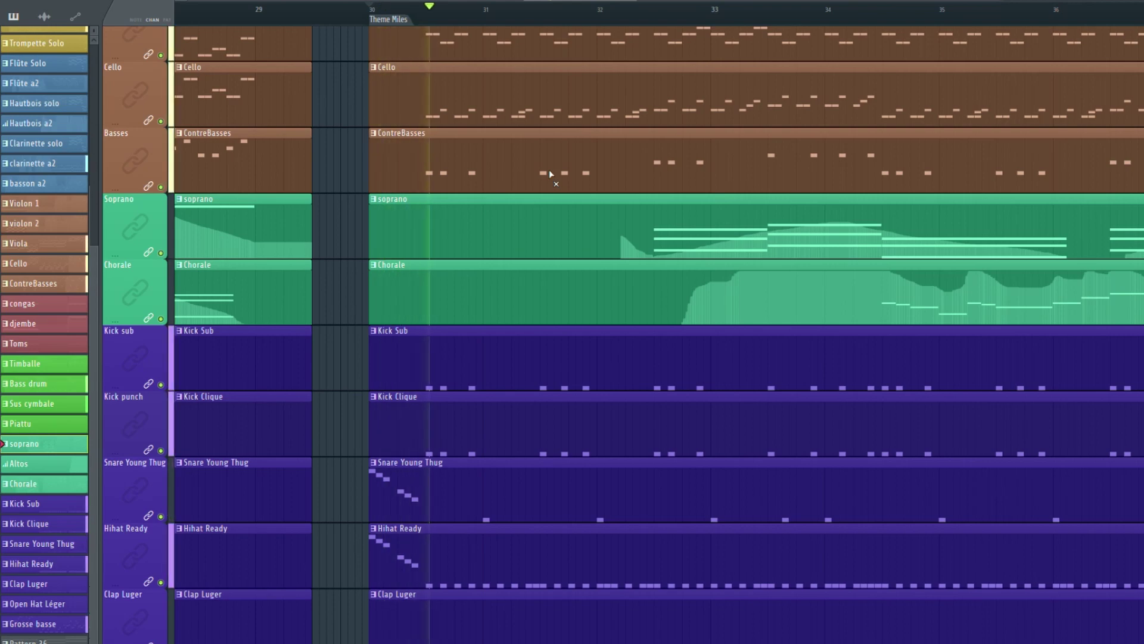
scroll(652, 213, "up", 4)
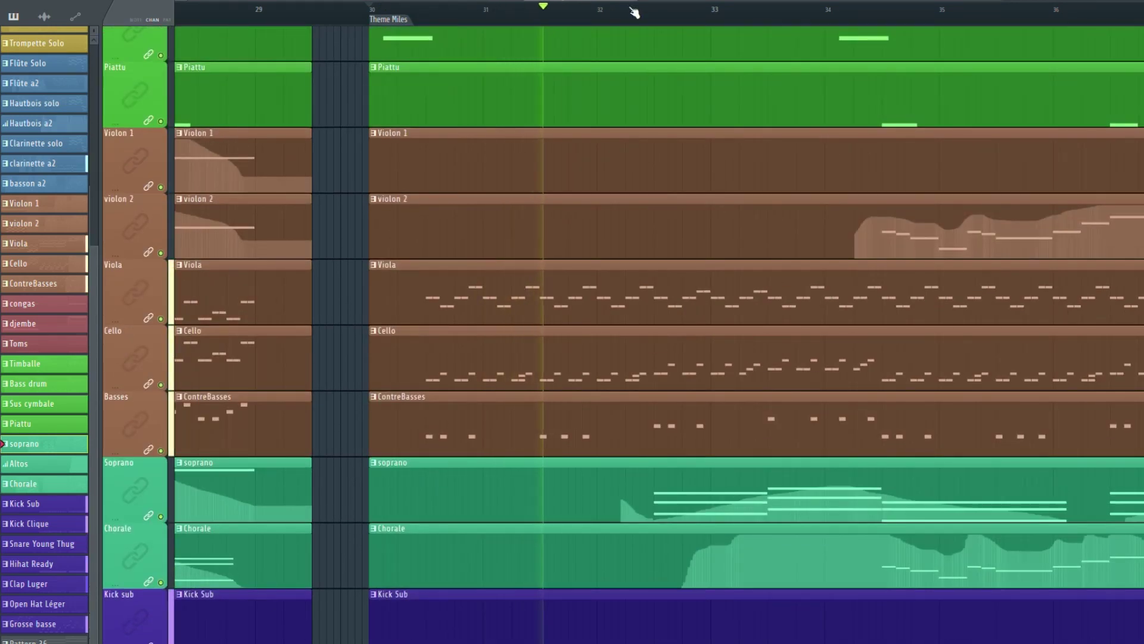
scroll(634, 12, "down", 3)
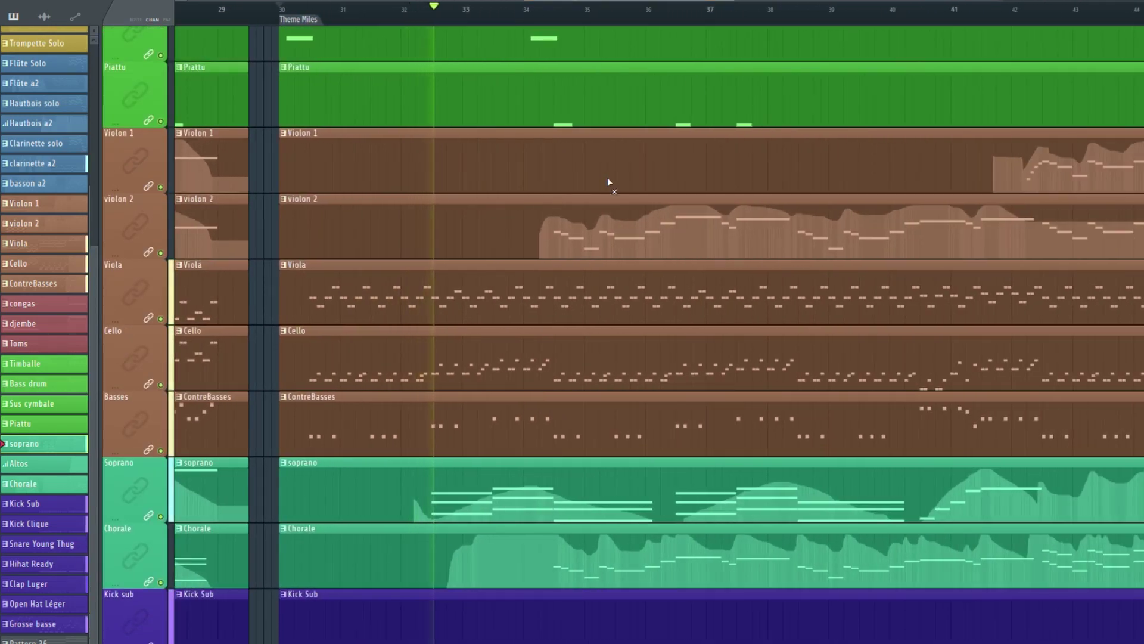
scroll(608, 181, "down", 7)
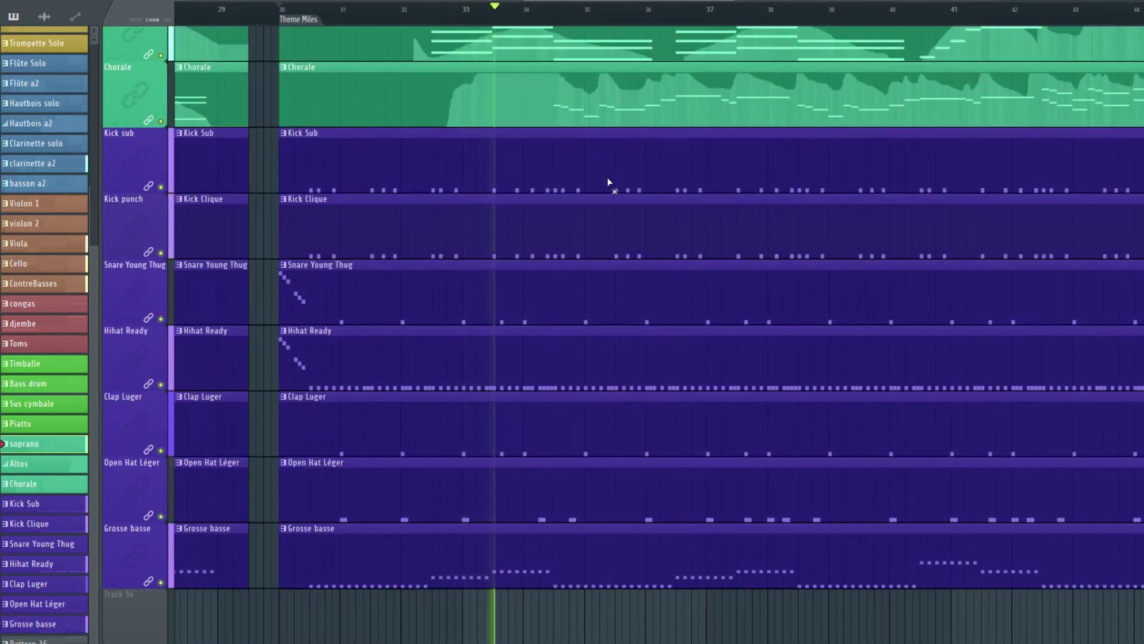
scroll(608, 180, "up", 5)
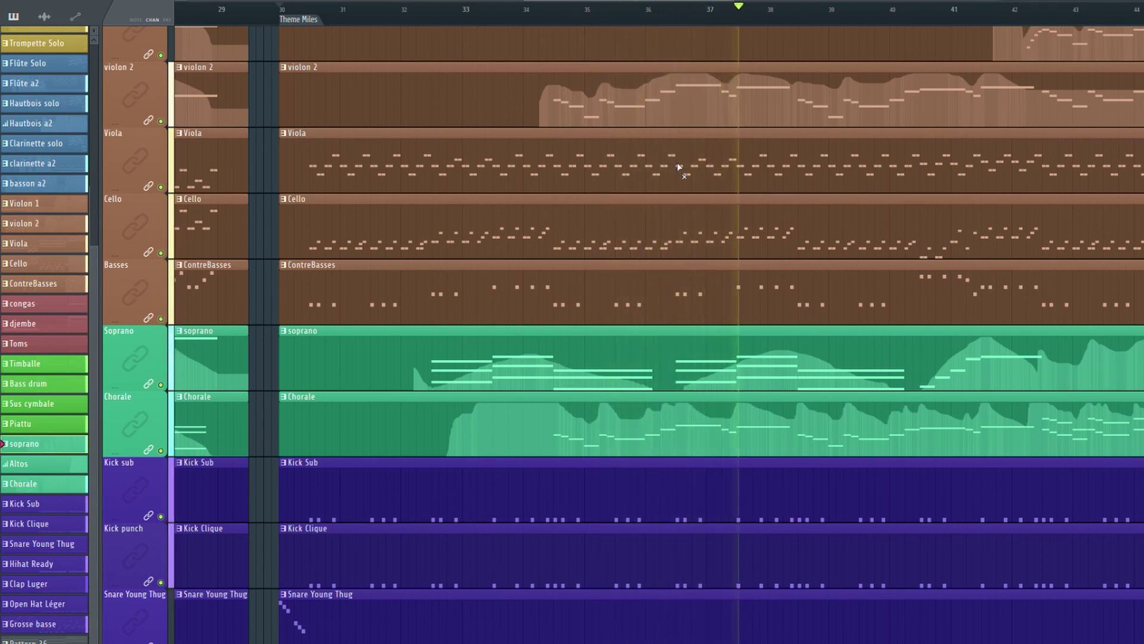
scroll(756, 191, "up", 1)
scroll(757, 192, "up", 2)
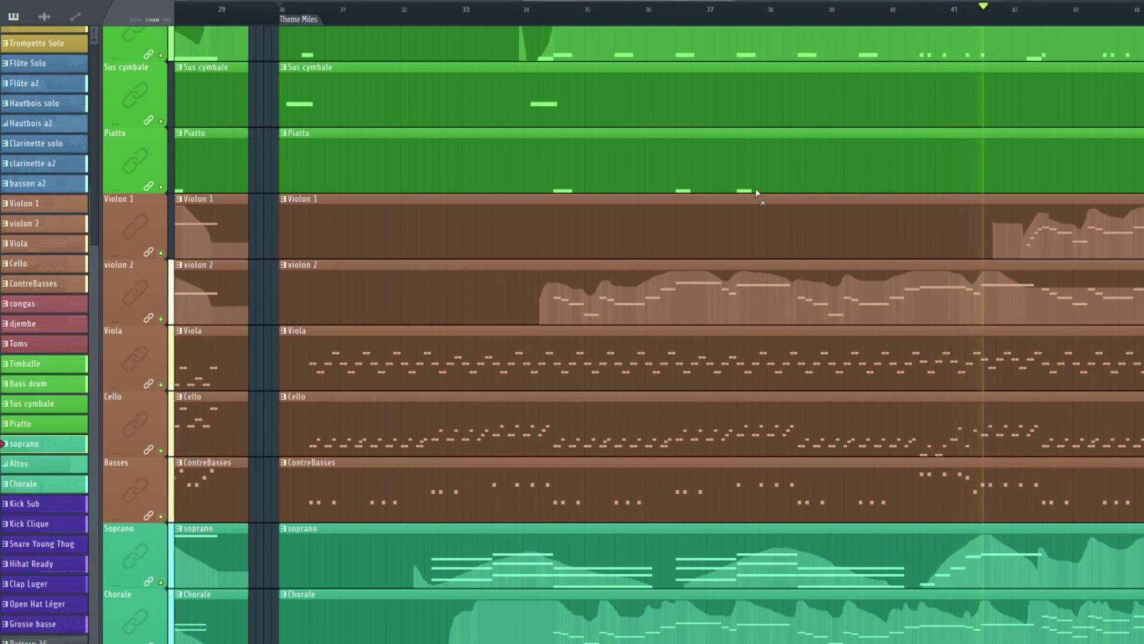
key("space")
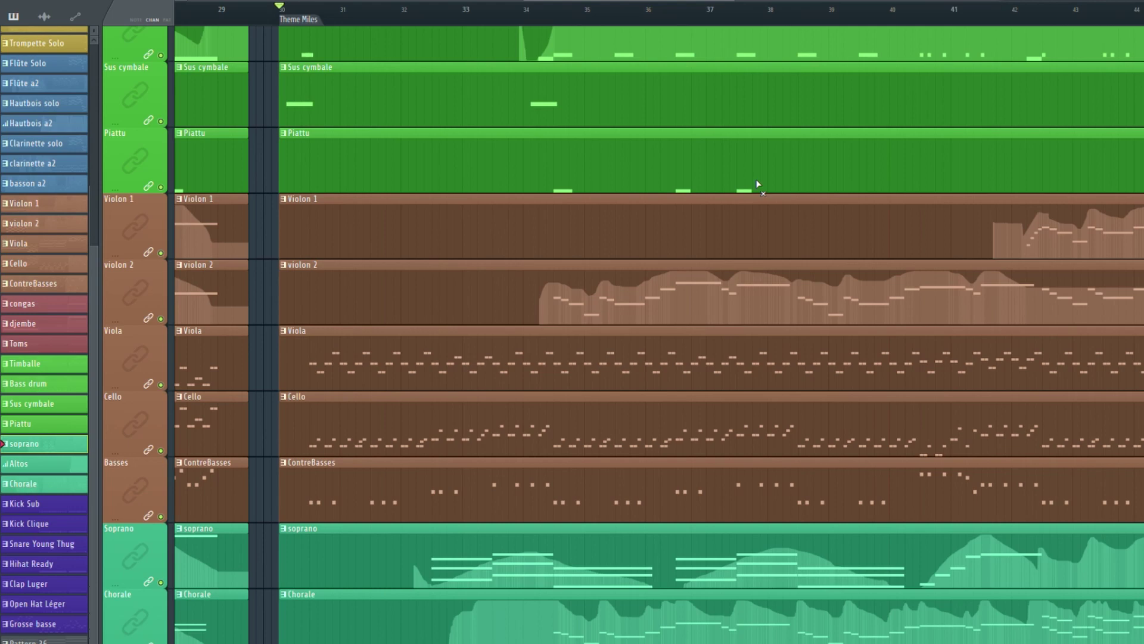
Examine the Theme Miles opening from bar 30 across the drum kit, choir, low brass, percussion and string tracks
scroll(755, 179, "up", 5)
scroll(684, 169, "down", 14)
scroll(679, 169, "up", 2)
scroll(679, 169, "down", 2)
scroll(466, 322, "up", 3)
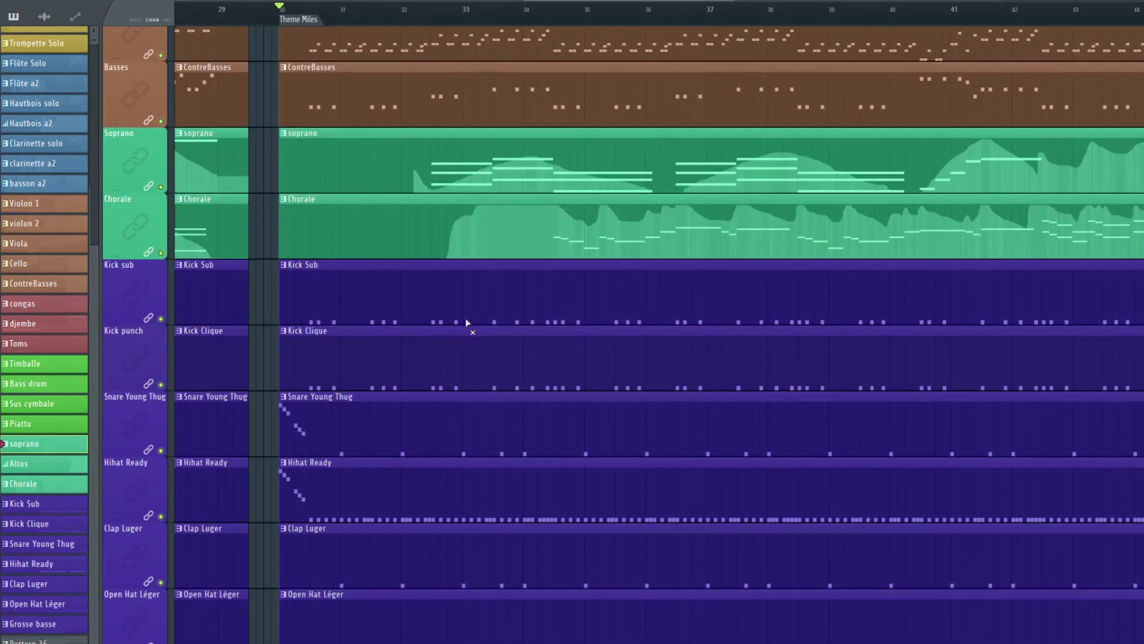
scroll(468, 319, "down", 3)
scroll(285, 13, "up", 3)
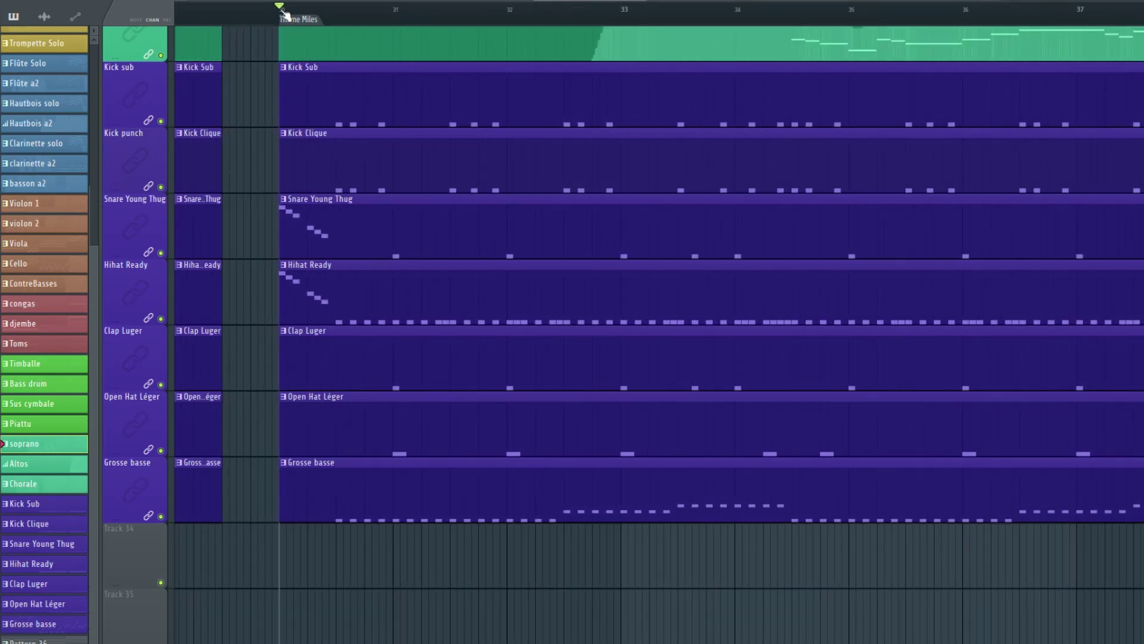
scroll(549, 295, "up", 20)
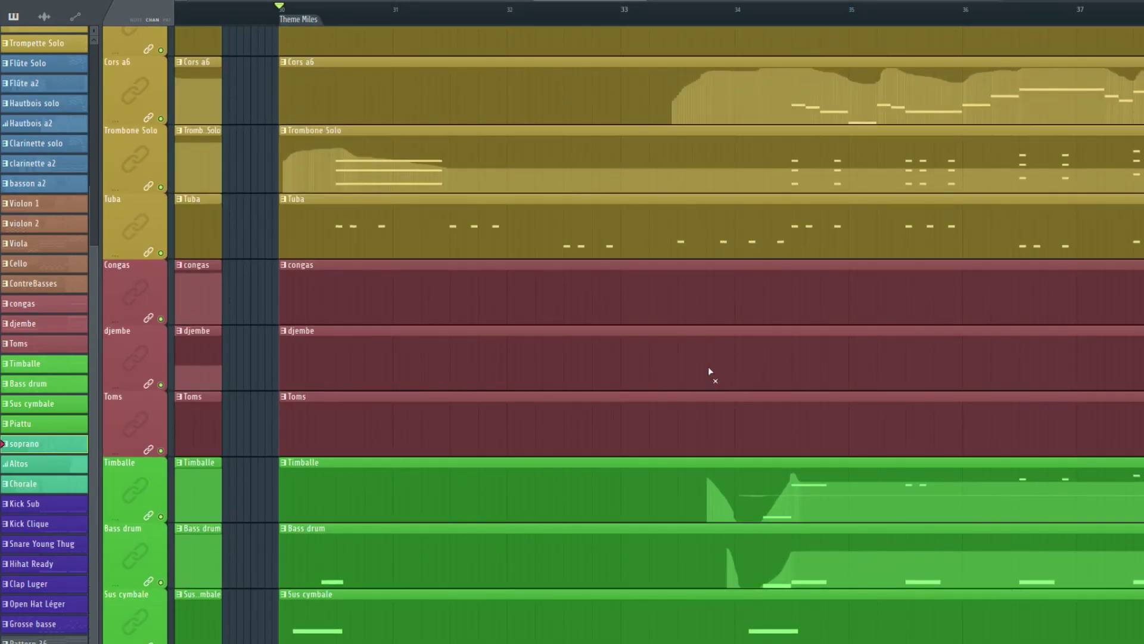
scroll(708, 367, "down", 4)
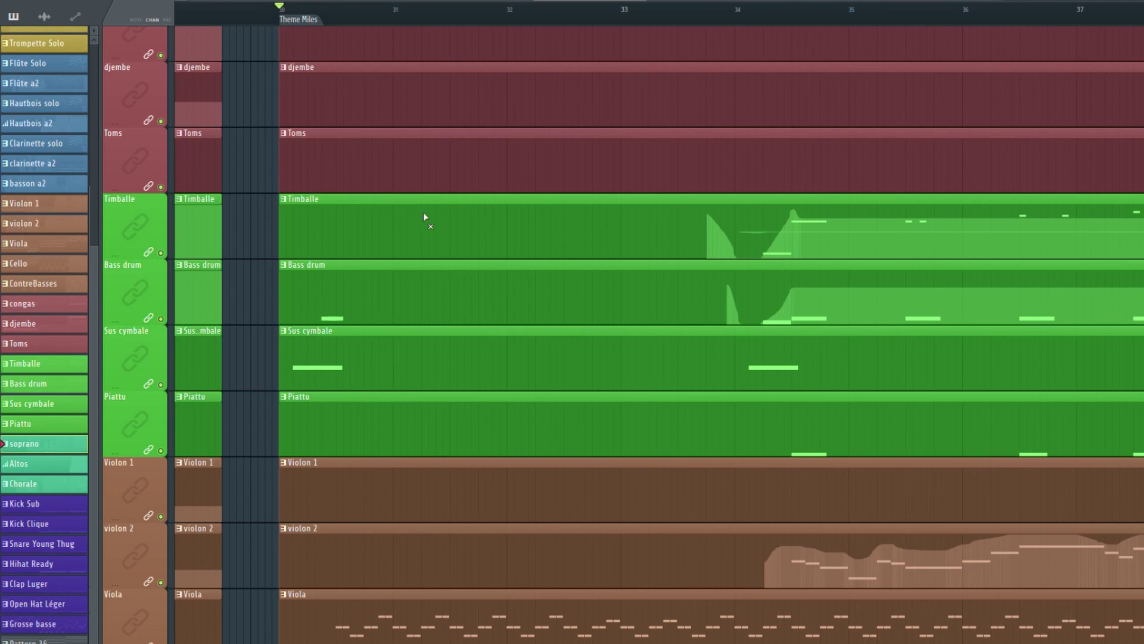
scroll(466, 393, "down", 13)
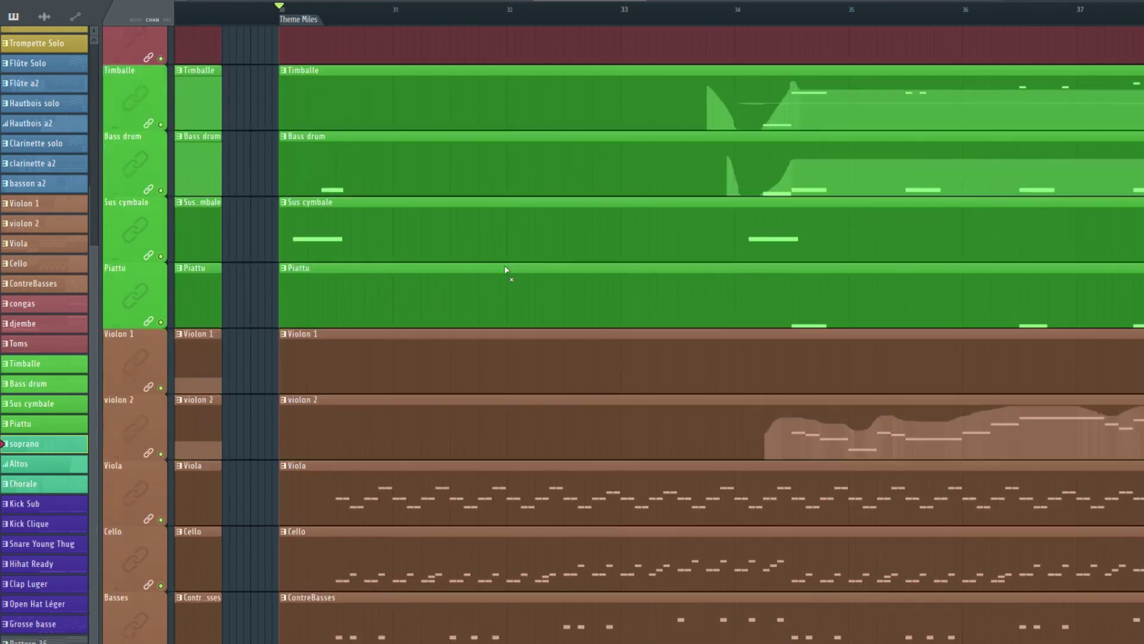
Play the snare and hi-hat fill that opens Theme Miles at bar 30 and stop after it
scroll(525, 287, "up", 2)
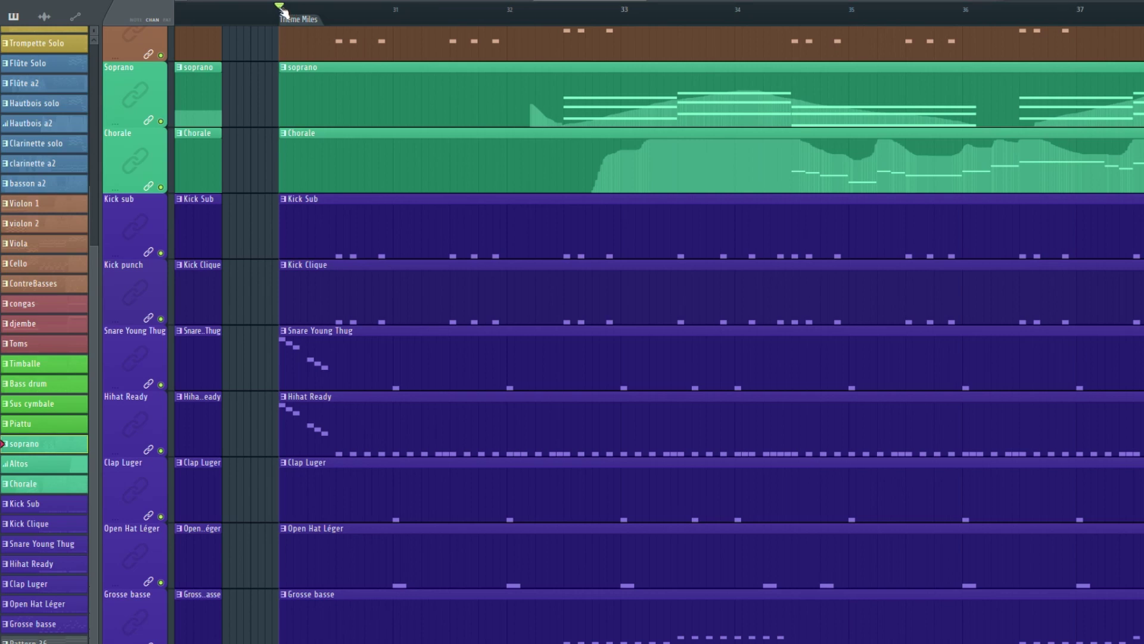
key("space")
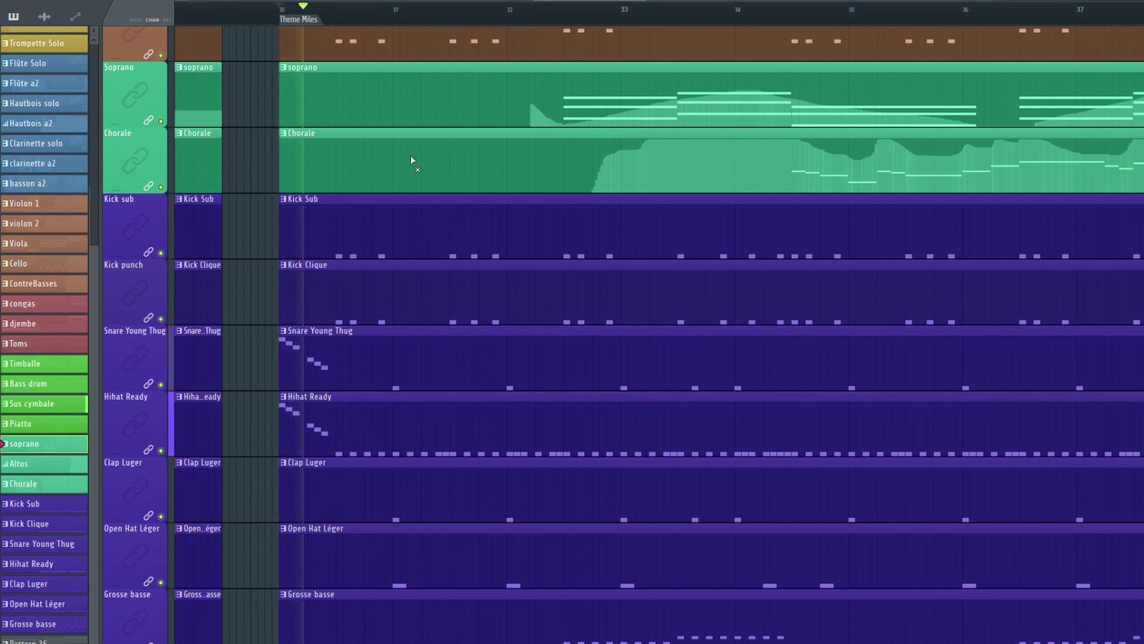
key("space")
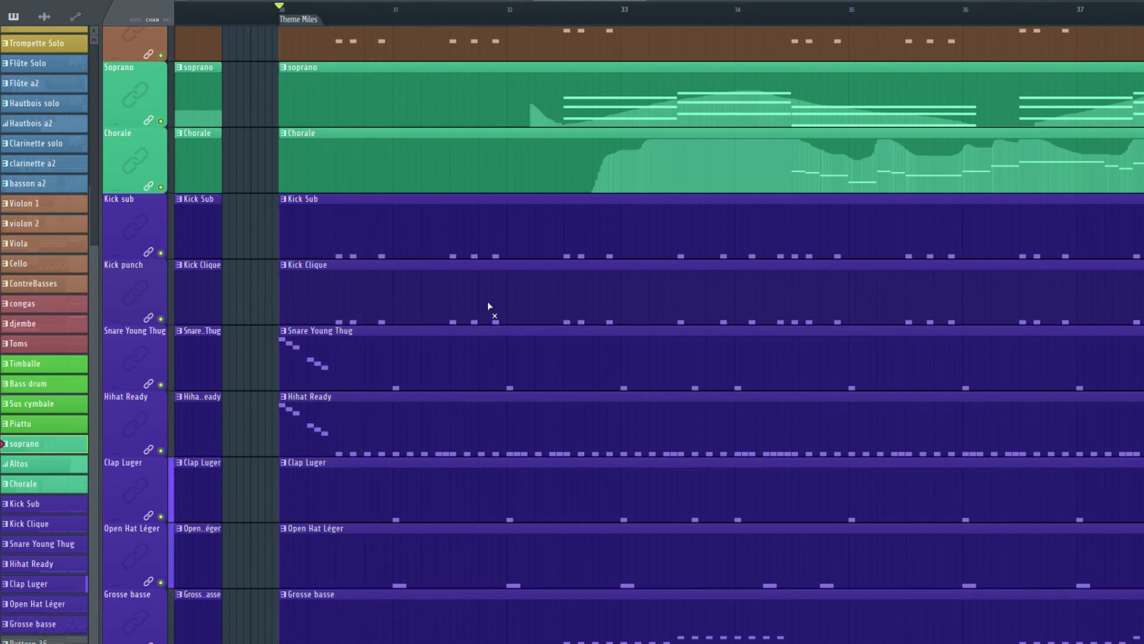
Examine the trombone, tuba, clarinet, viola, cello, double bass and choir parts alongside the drums from bar 30
scroll(488, 302, "up", 13)
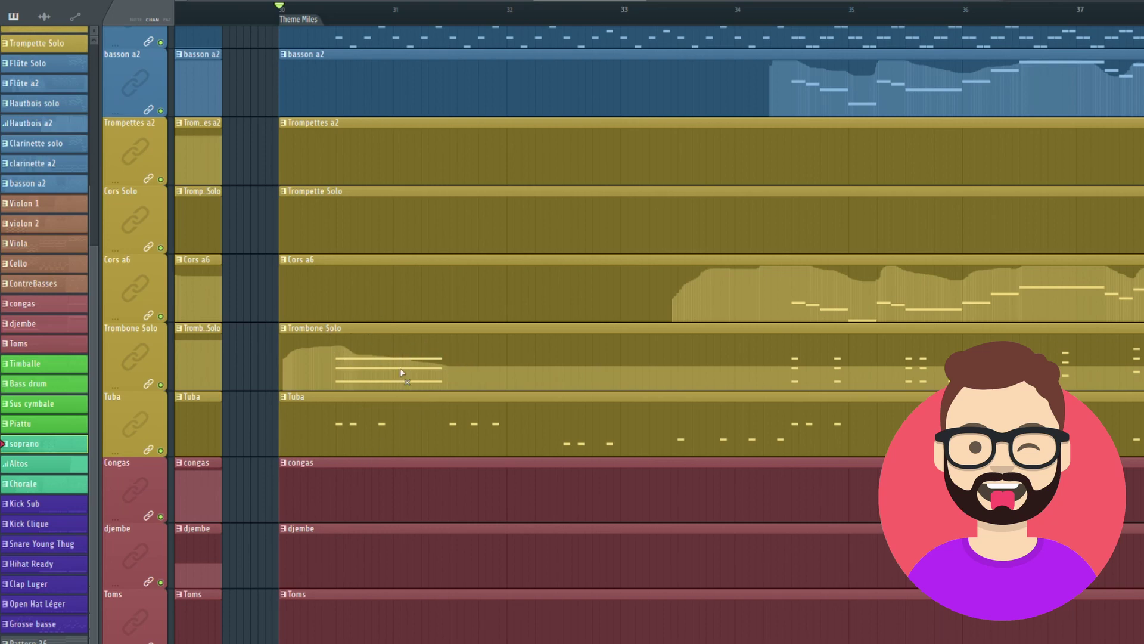
scroll(401, 371, "up", 6)
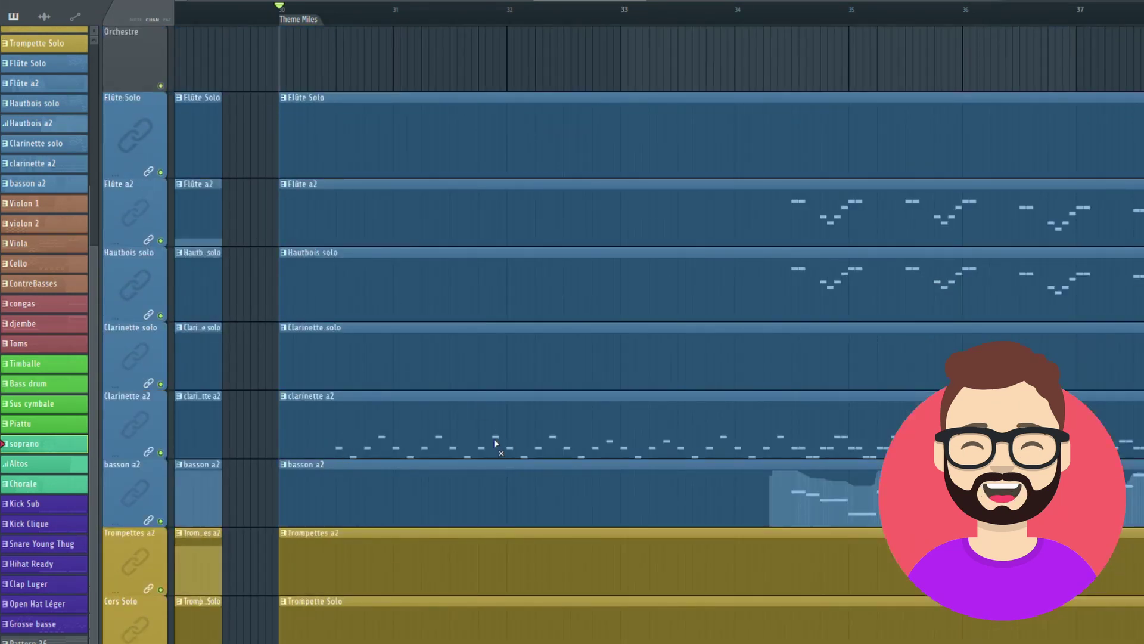
scroll(379, 419, "down", 15)
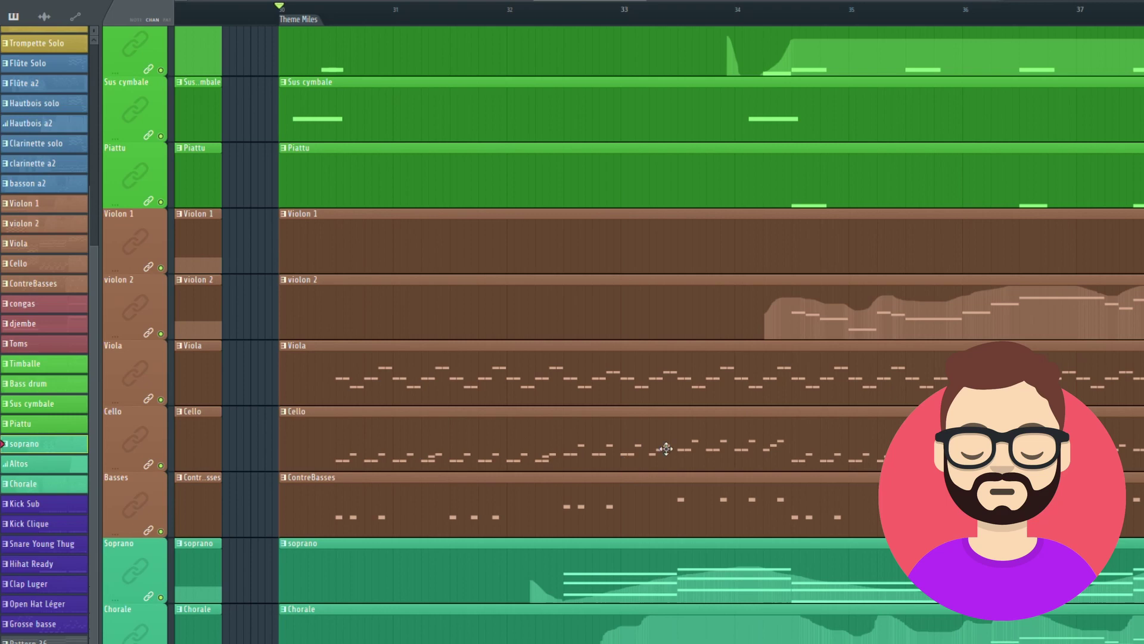
scroll(505, 412, "down", 9)
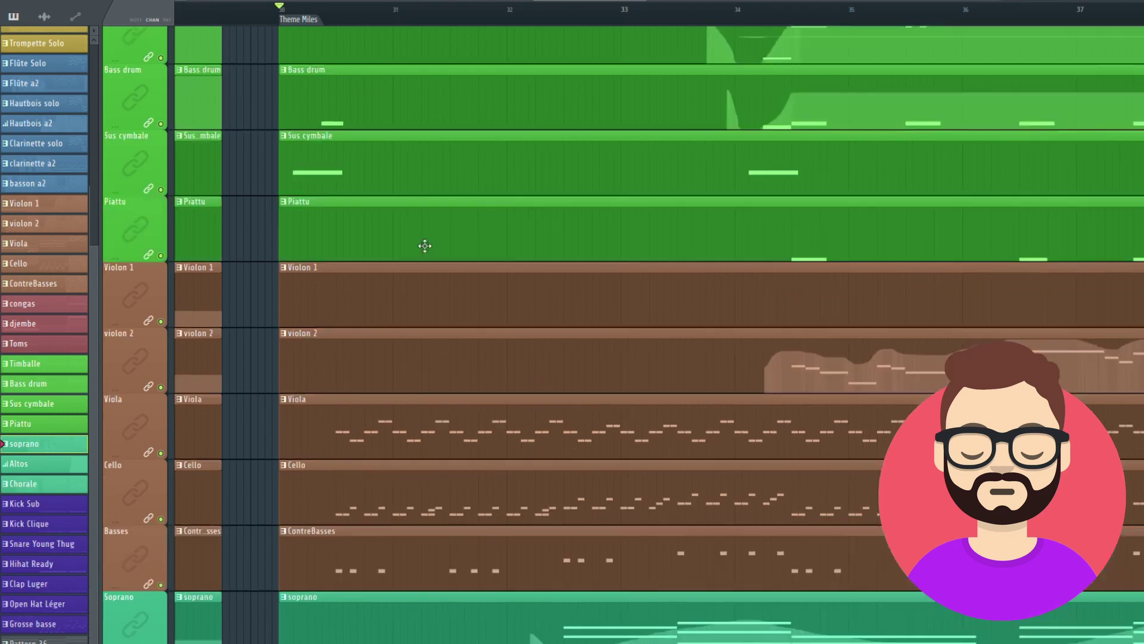
scroll(413, 328, "down", 1)
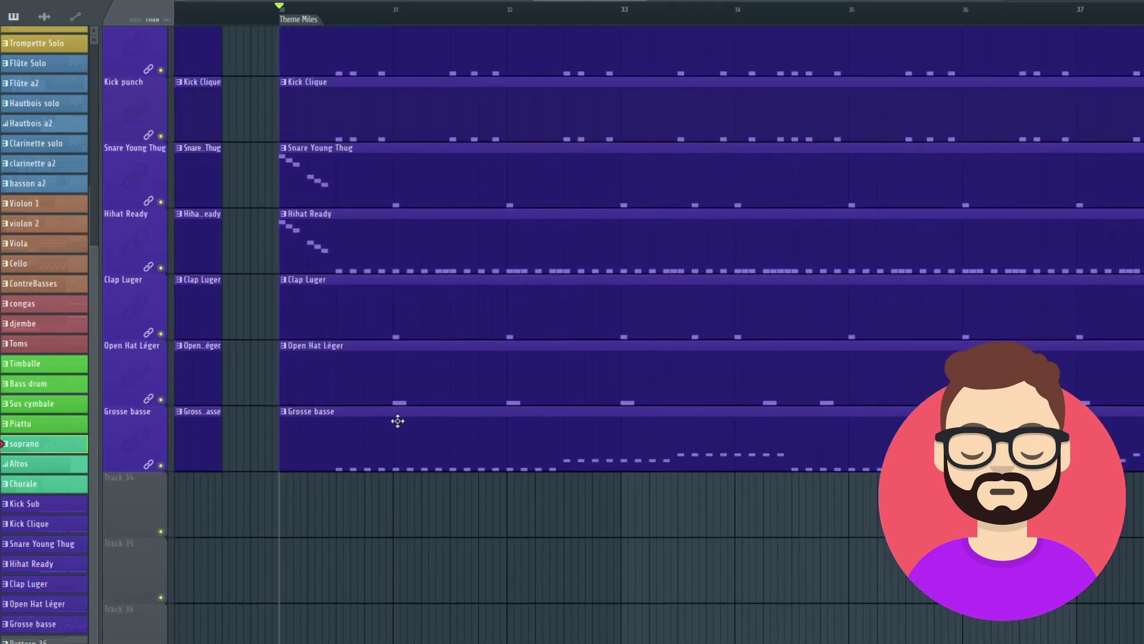
scroll(718, 418, "up", 20)
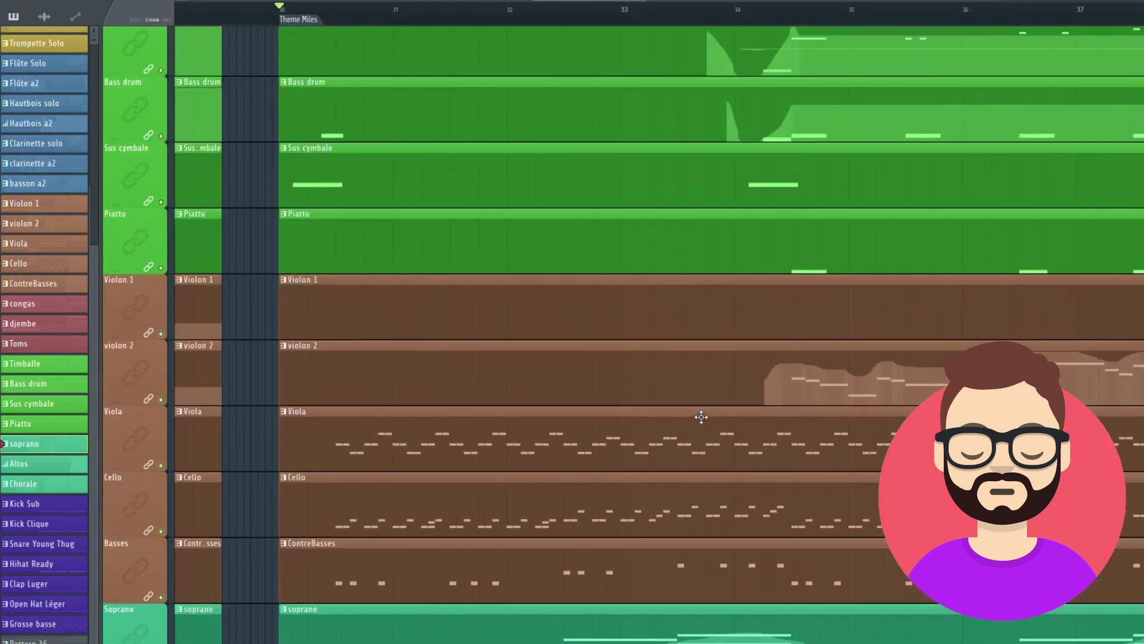
scroll(701, 417, "down", 8)
scroll(701, 417, "down", 7)
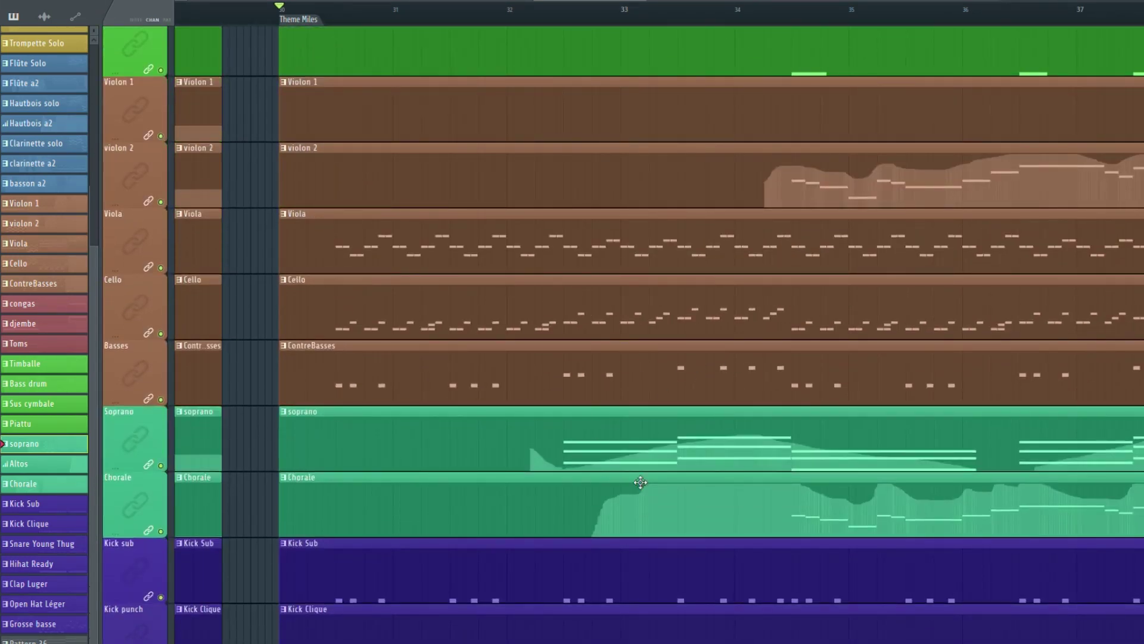
Play Theme Miles from bar 30 to about bar 34, following the string ostinato, soprano chords and kick tracks
left_click_drag(795, 13, 287, 29)
key("space")
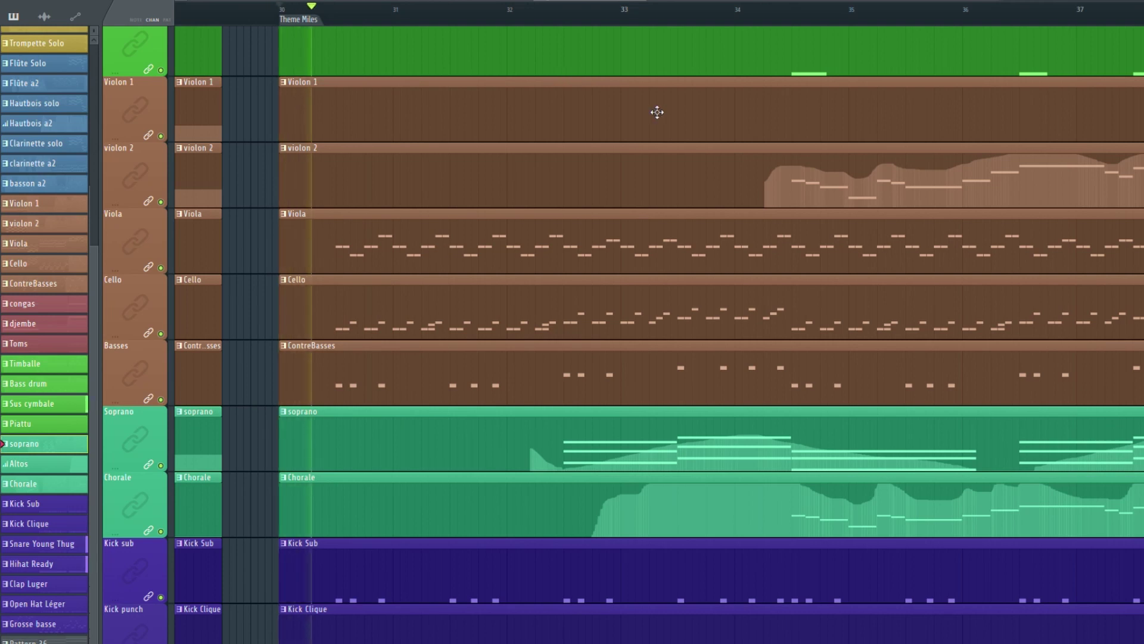
scroll(694, 129, "up", 2)
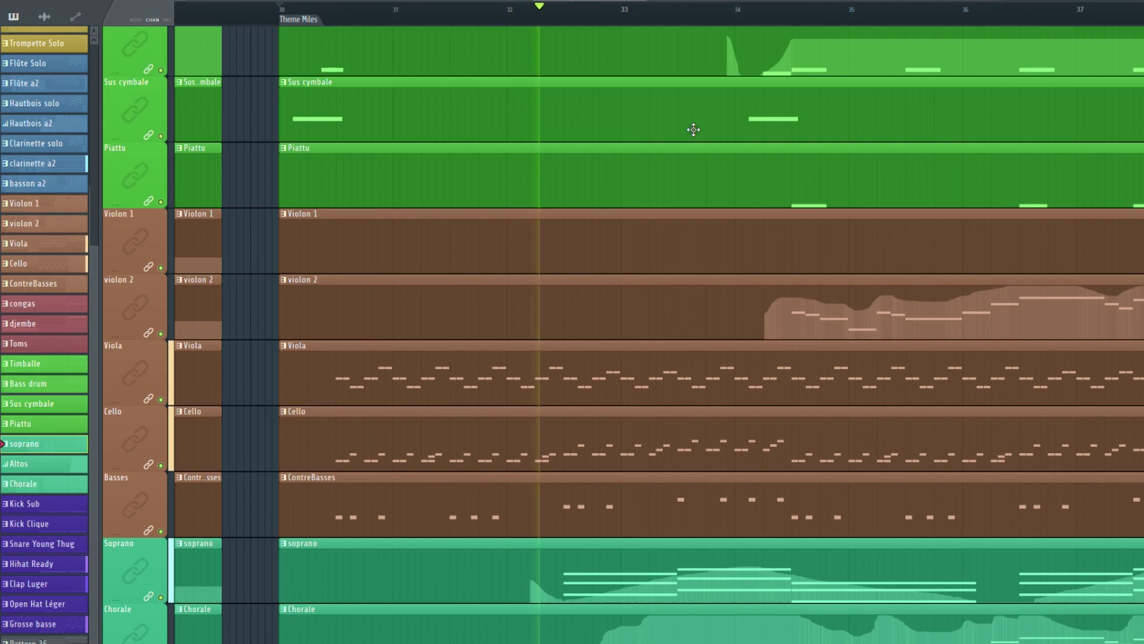
scroll(694, 129, "down", 8)
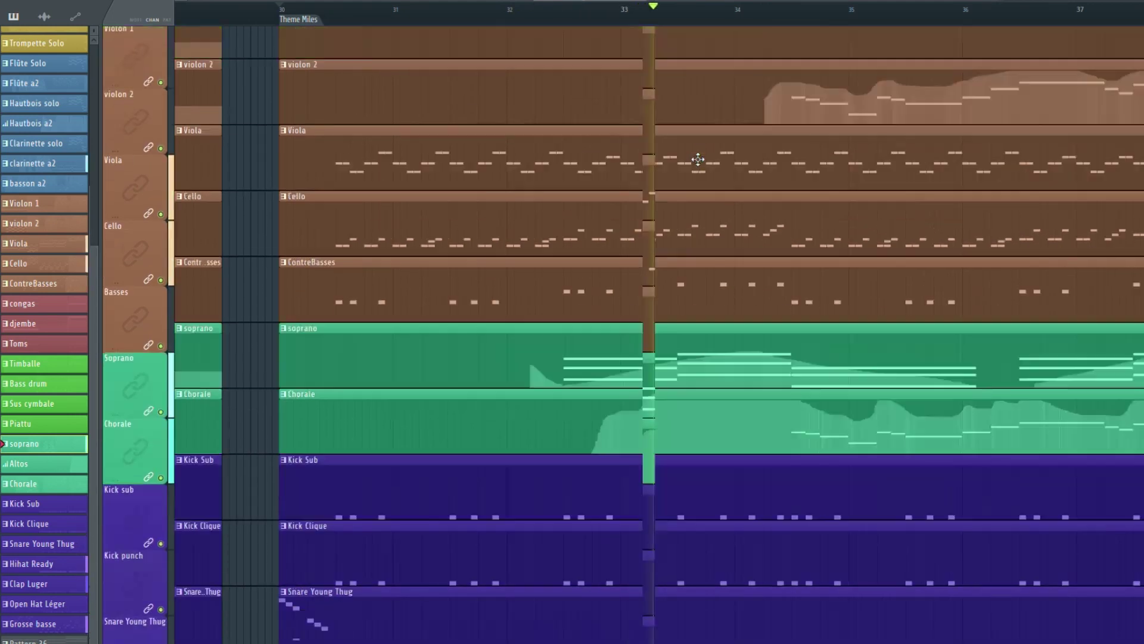
scroll(697, 158, "up", 5)
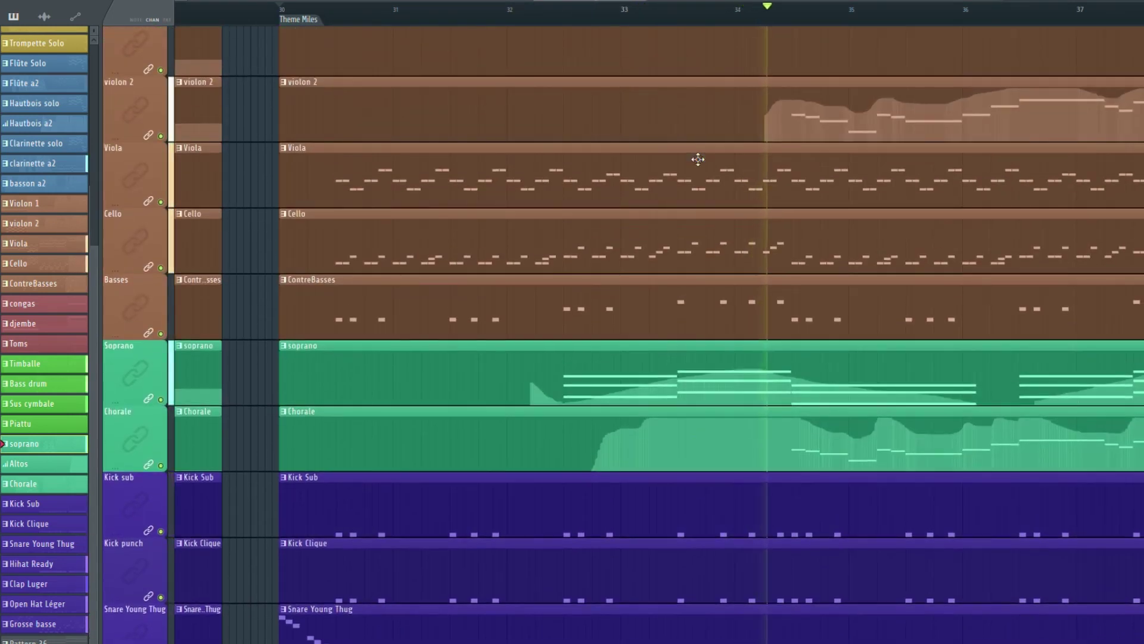
Examine the theme in the violin 2 and Chorale tracks, with their accompaniment, from bar 34 to bar 41
scroll(539, 21, "right", 4)
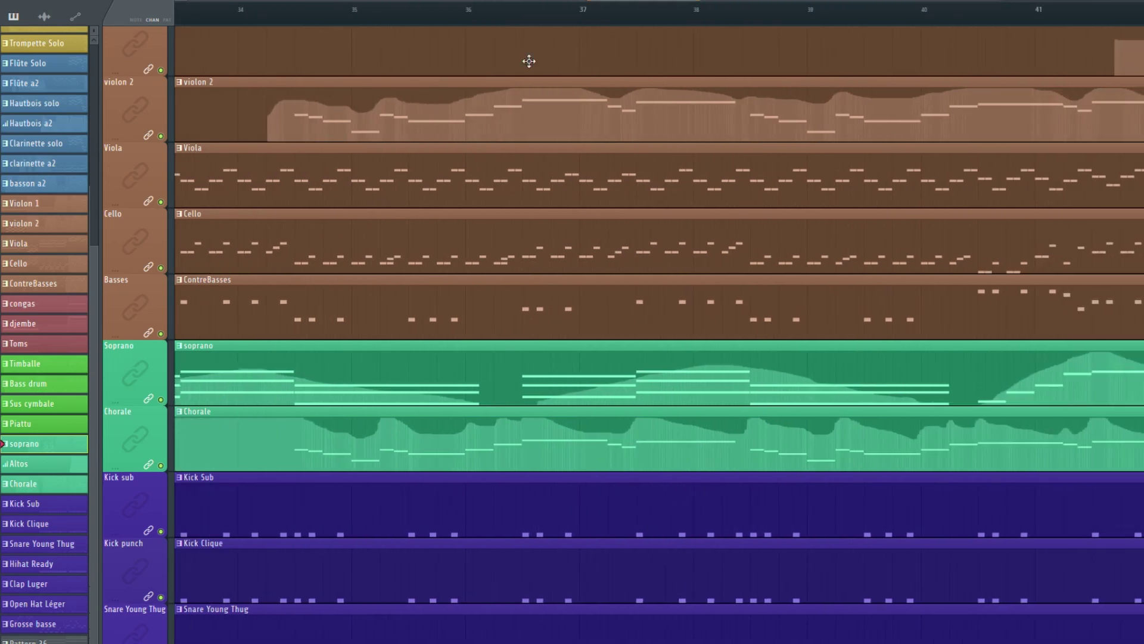
scroll(503, 102, "up", 9)
scroll(504, 104, "down", 15)
scroll(503, 102, "up", 2)
scroll(422, 244, "up", 5)
scroll(411, 268, "up", 1)
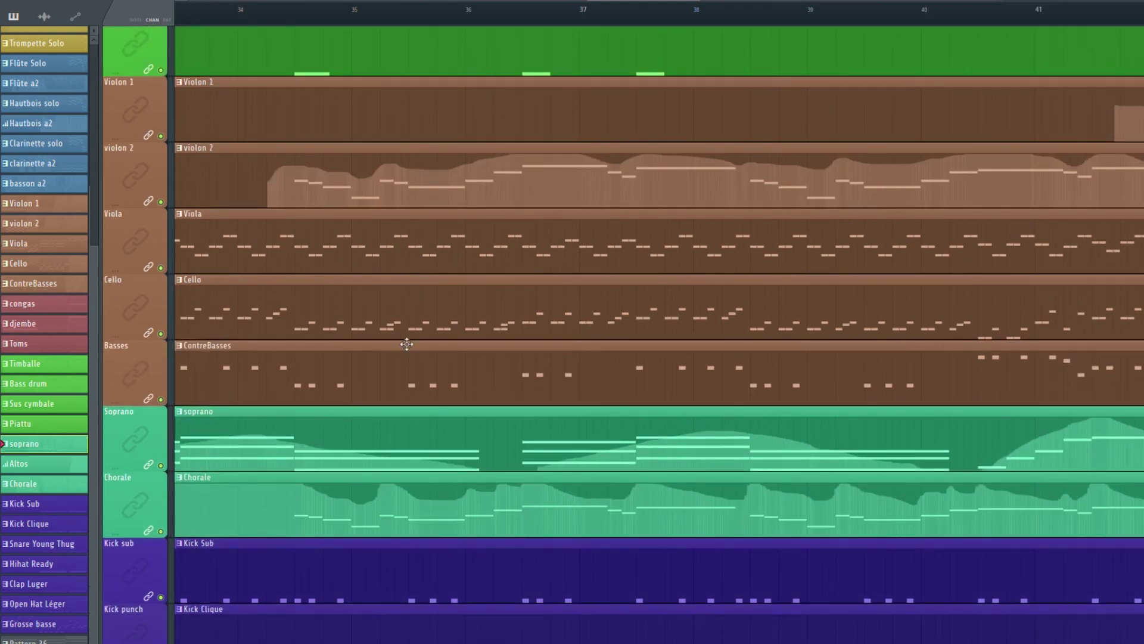
scroll(364, 280, "down", 1)
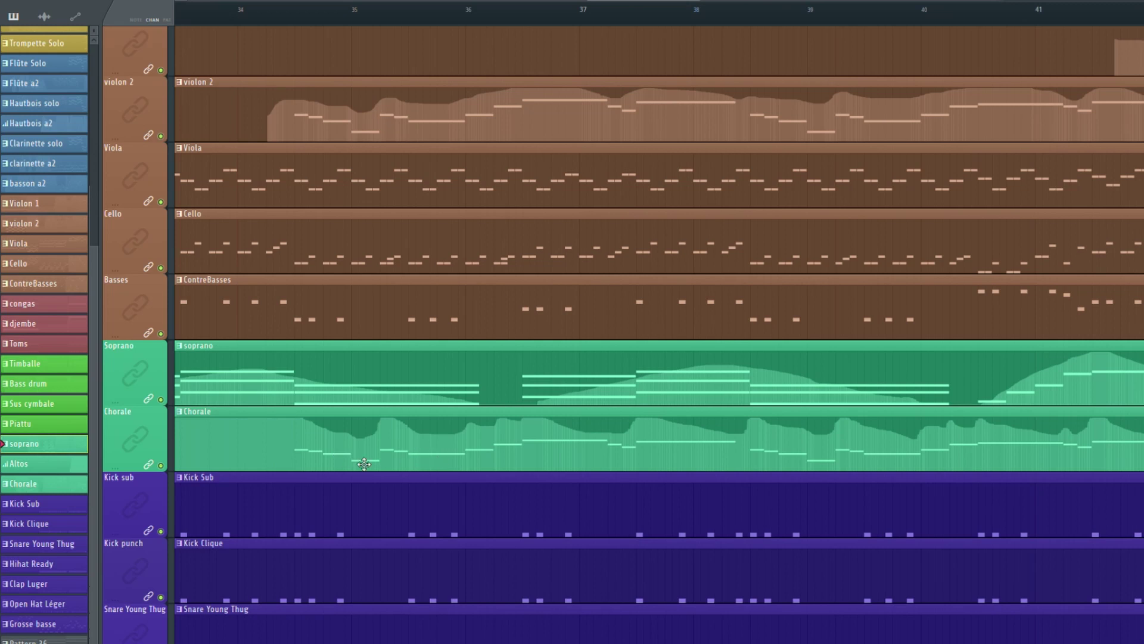
scroll(329, 413, "up", 2)
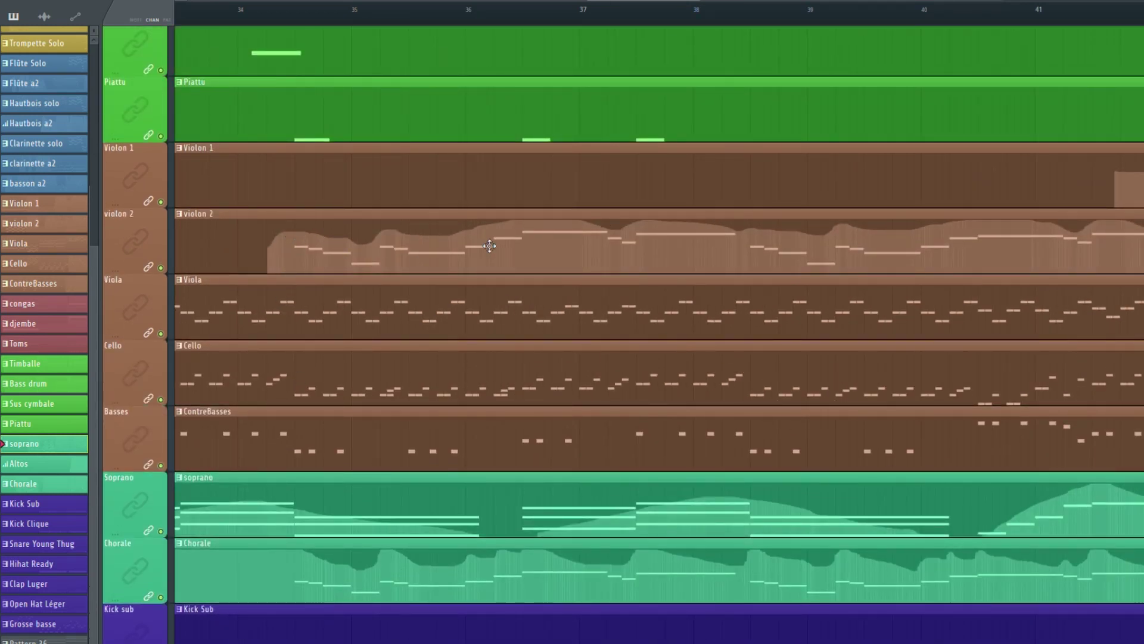
Examine the percussion, horn, trombone, tuba, bassoon, flute and oboe parts that support the theme between bars 34 and 41
scroll(598, 281, "up", 2)
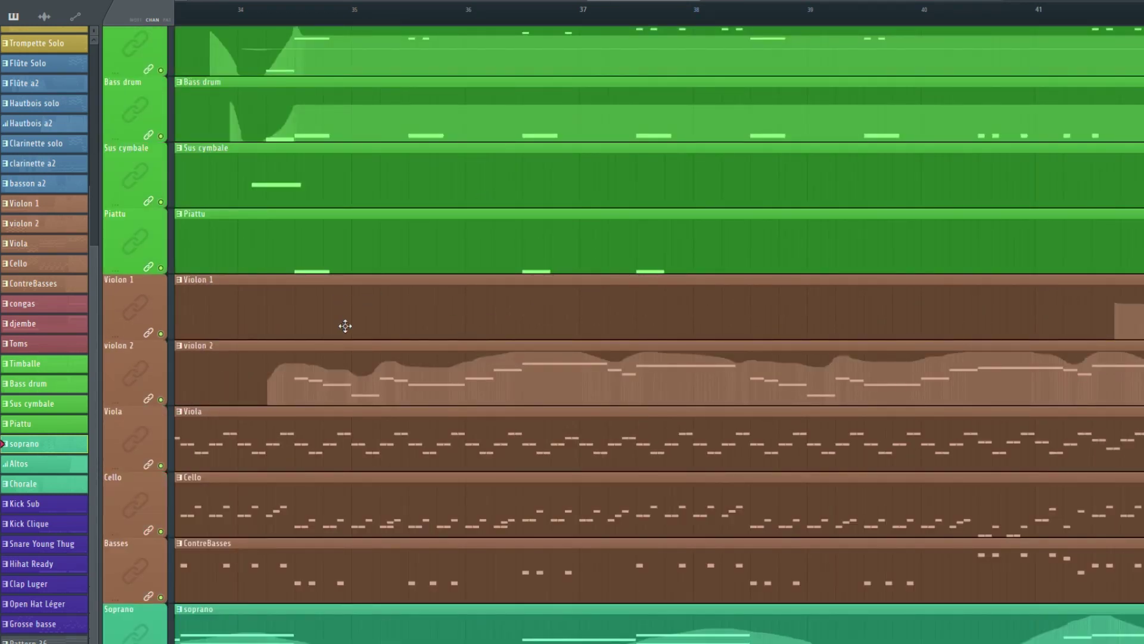
scroll(539, 347, "up", 4)
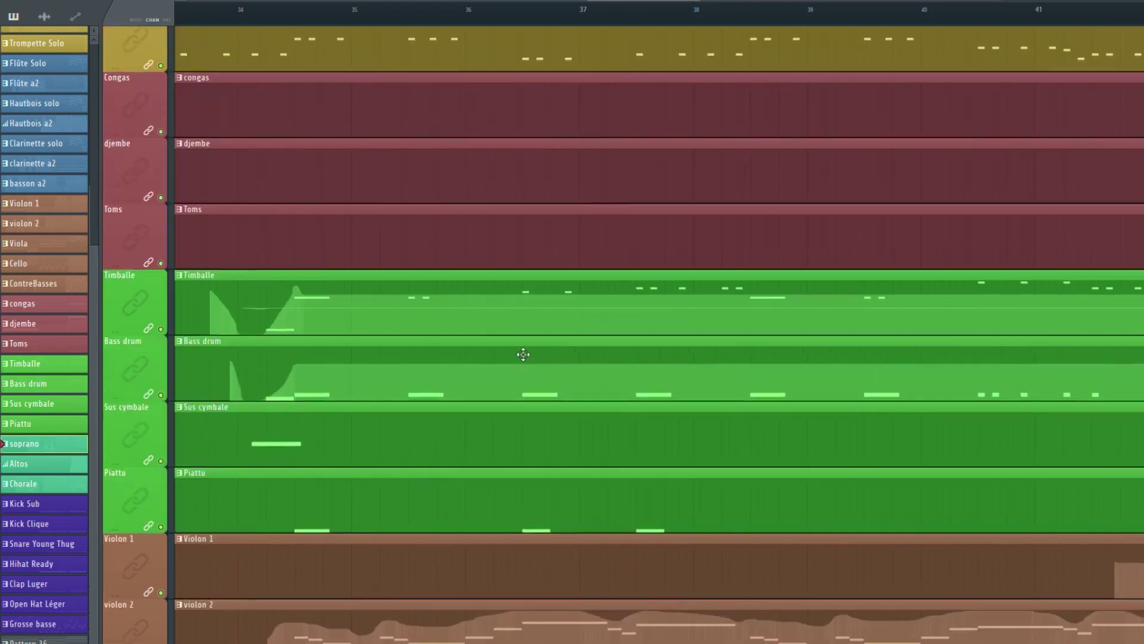
scroll(522, 355, "up", 6)
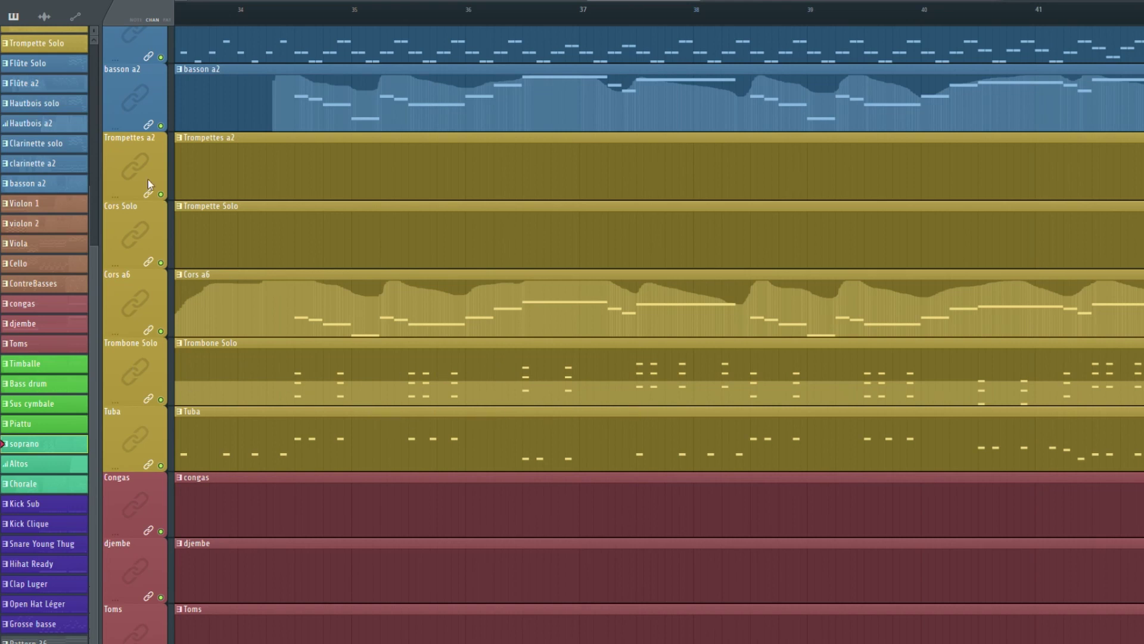
scroll(339, 382, "up", 1)
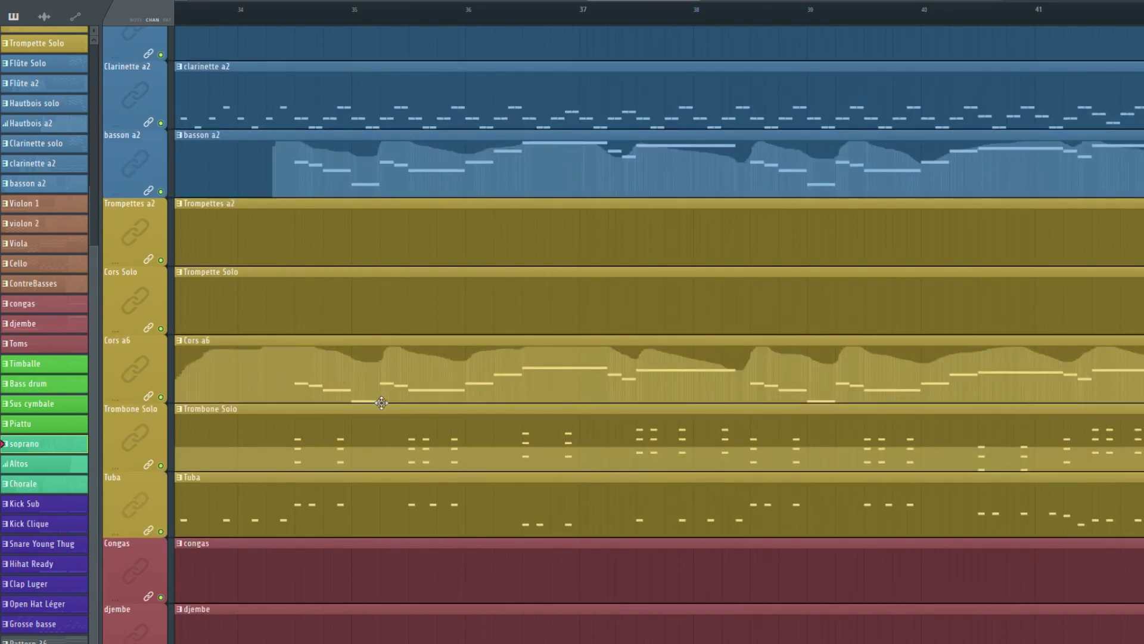
scroll(358, 289, "up", 1)
scroll(354, 295, "up", 3)
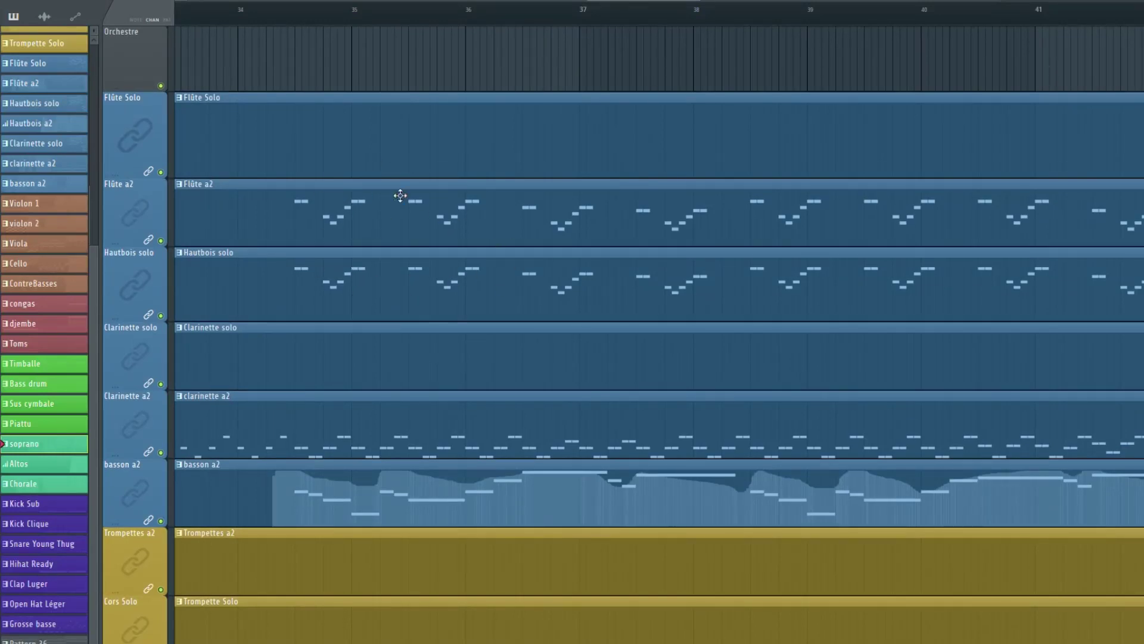
Play the theme from mid-bar 34 to about bar 40, following the woodwind, brass, percussion, string and choir tracks
left_click(289, 15)
scroll(455, 161, "down", 4)
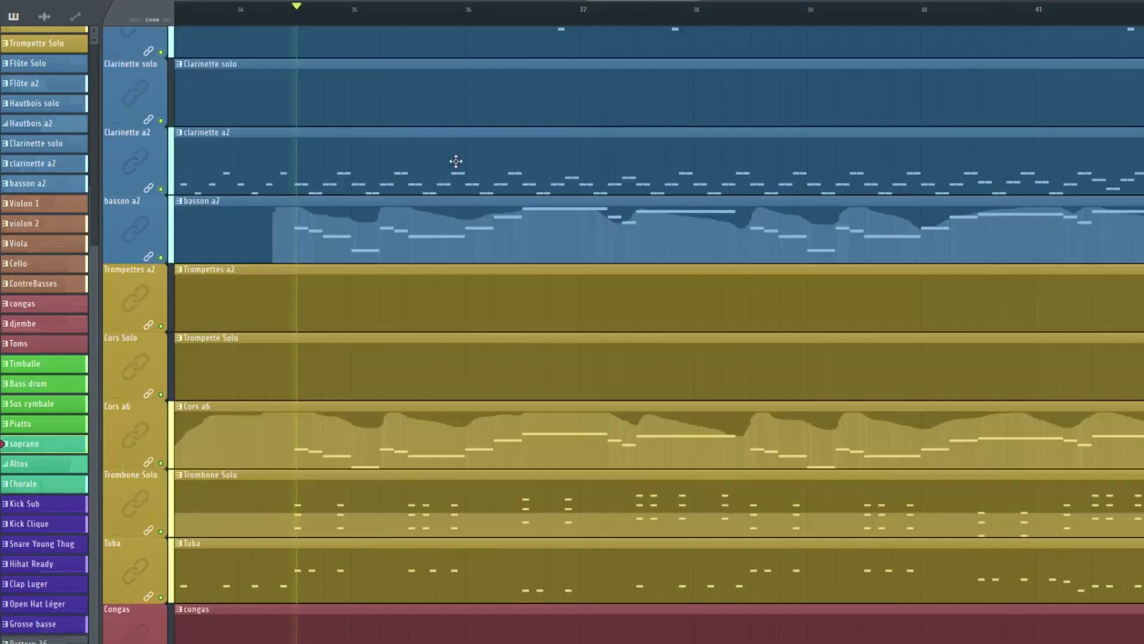
scroll(550, 174, "down", 2)
scroll(549, 174, "down", 4)
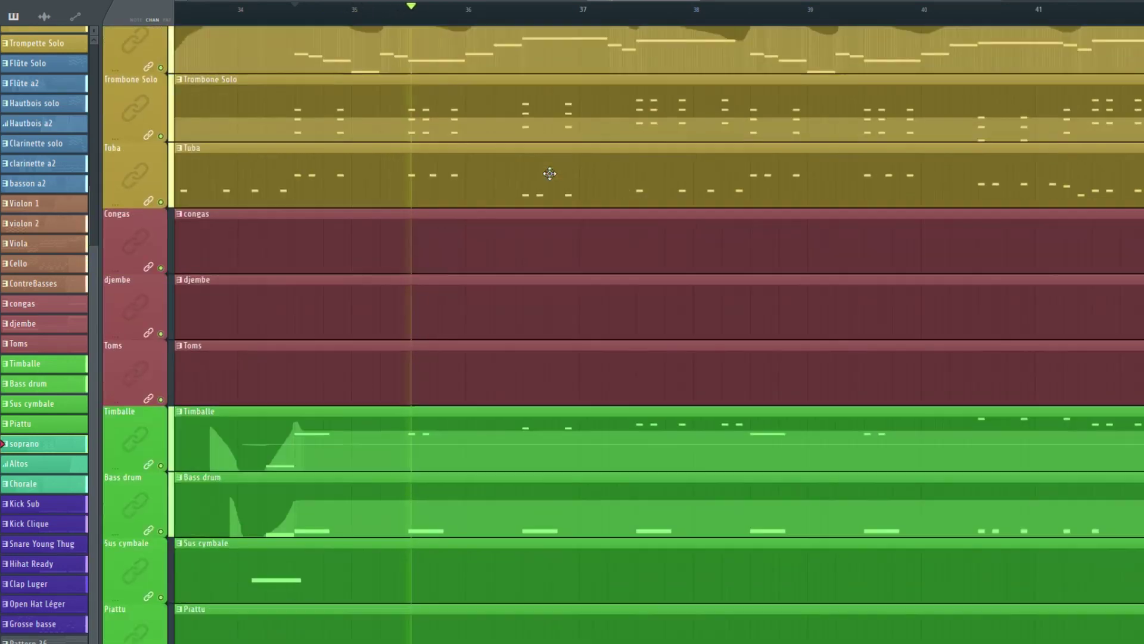
scroll(550, 173, "up", 4)
scroll(550, 174, "down", 1)
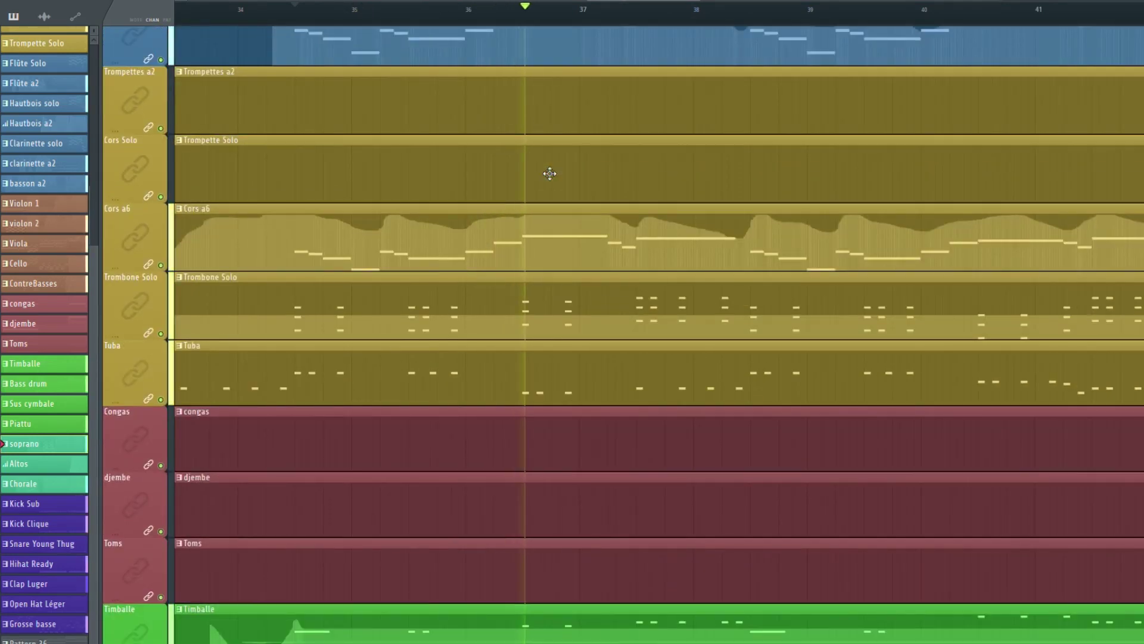
scroll(549, 174, "down", 10)
scroll(549, 173, "down", 3)
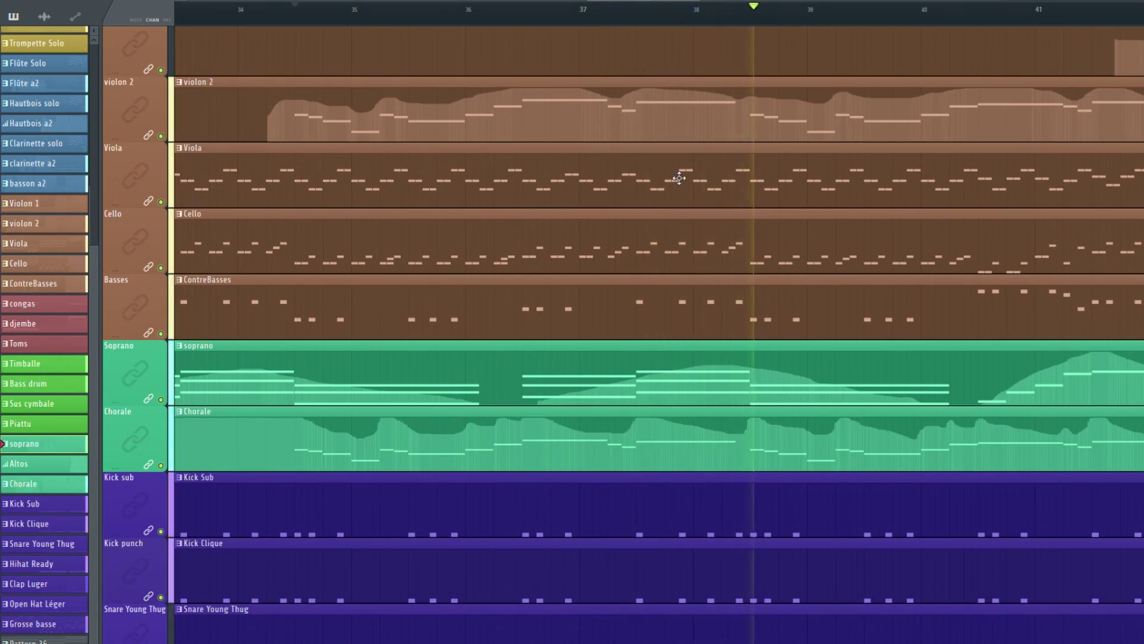
scroll(790, 173, "up", 2)
scroll(790, 173, "up", 1)
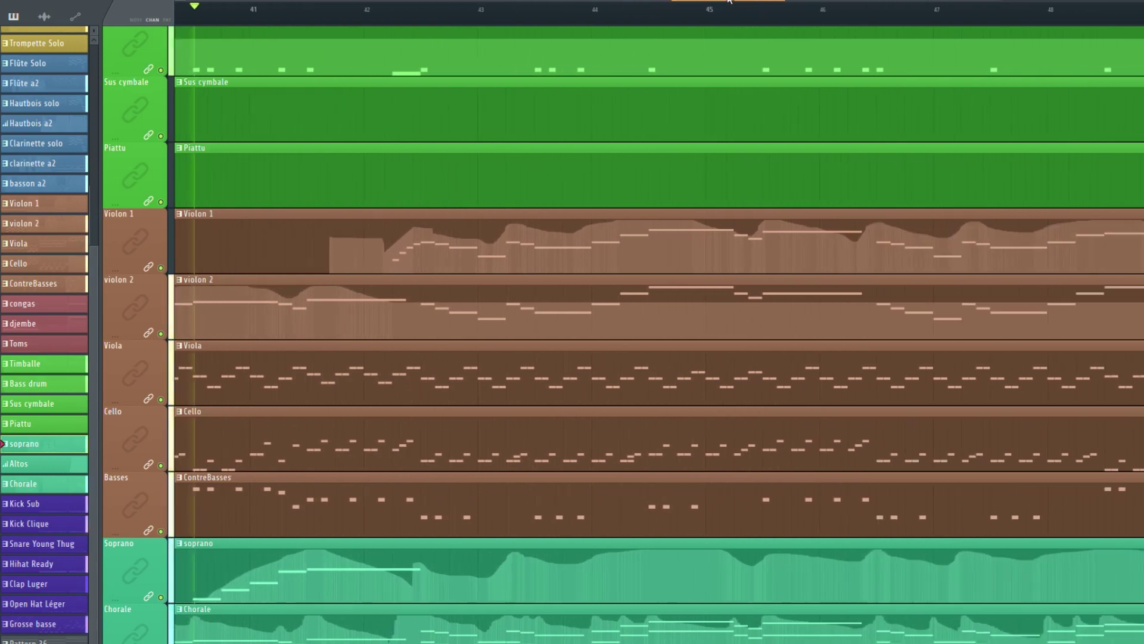
Follow the playback in the clarinet, bassoon, trumpet, horn and trombone tracks from about bar 41, and stop it past bar 43
scroll(613, 149, "up", 10)
scroll(615, 150, "up", 6)
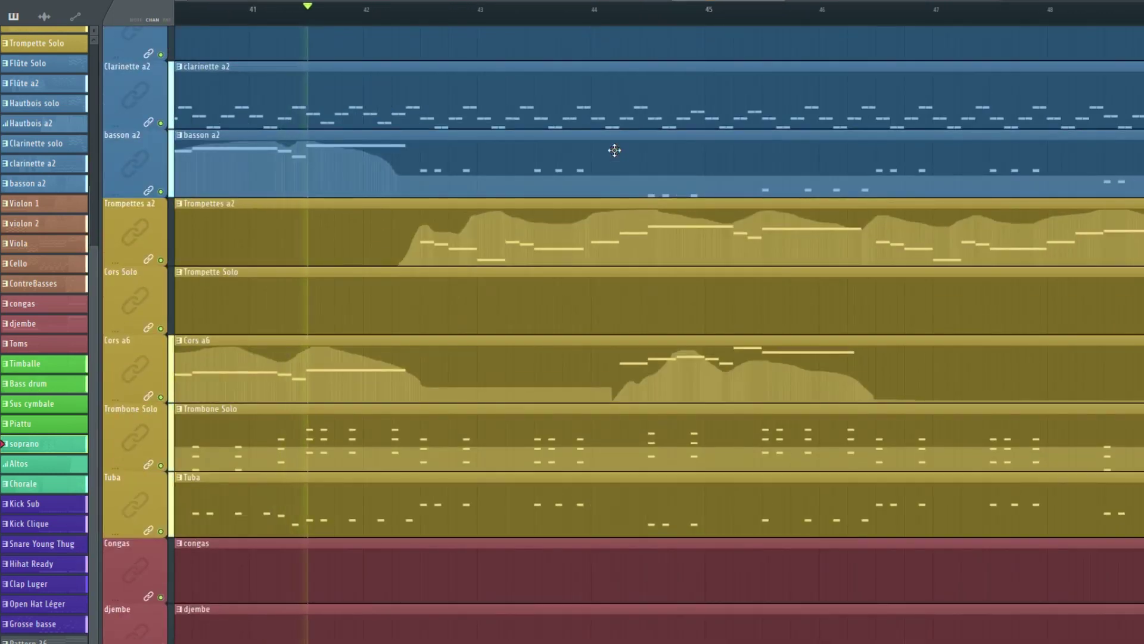
scroll(614, 151, "down", 4)
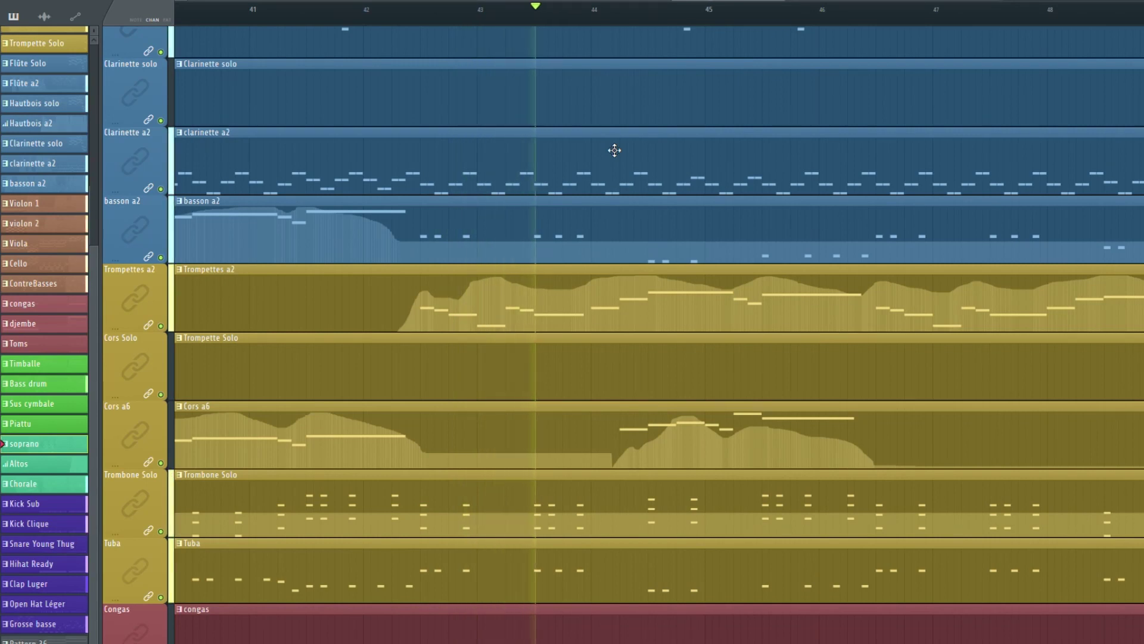
key("space")
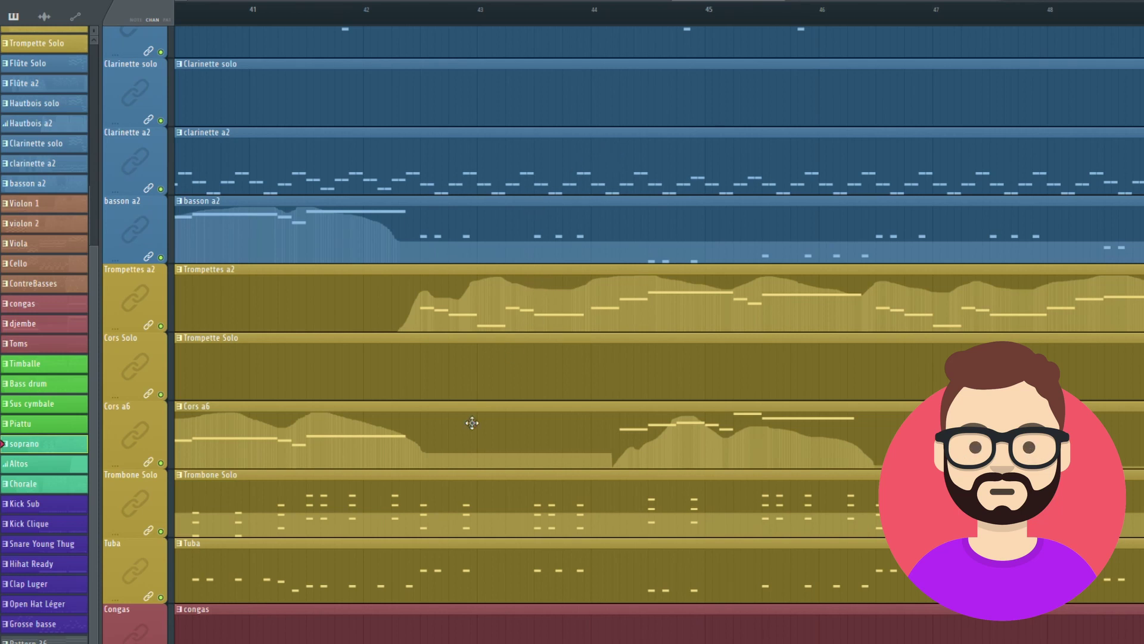
Examine how the flute, oboe, clarinet, bassoon, trumpet and horn parts change around bar 42
scroll(477, 417, "down", 12)
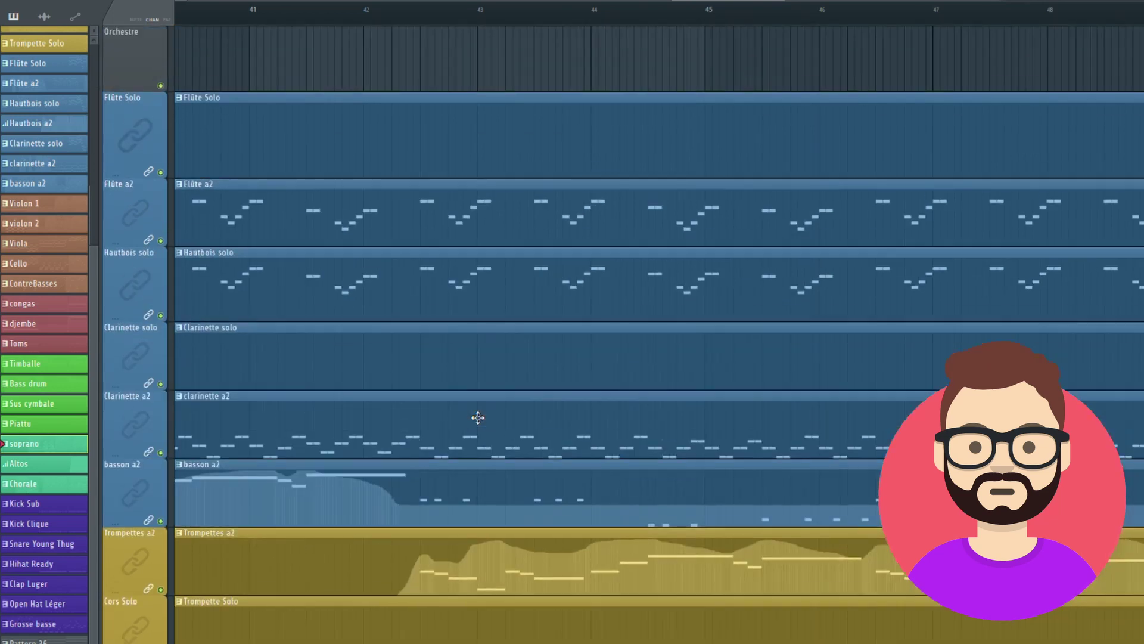
scroll(478, 418, "up", 12)
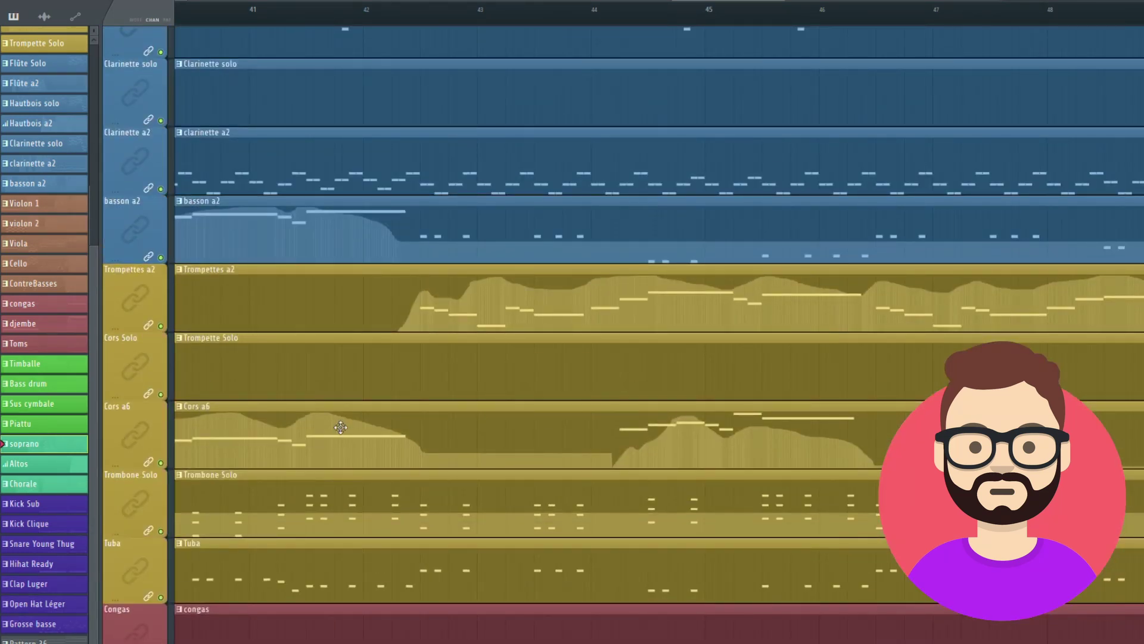
scroll(205, 26, "down", 5)
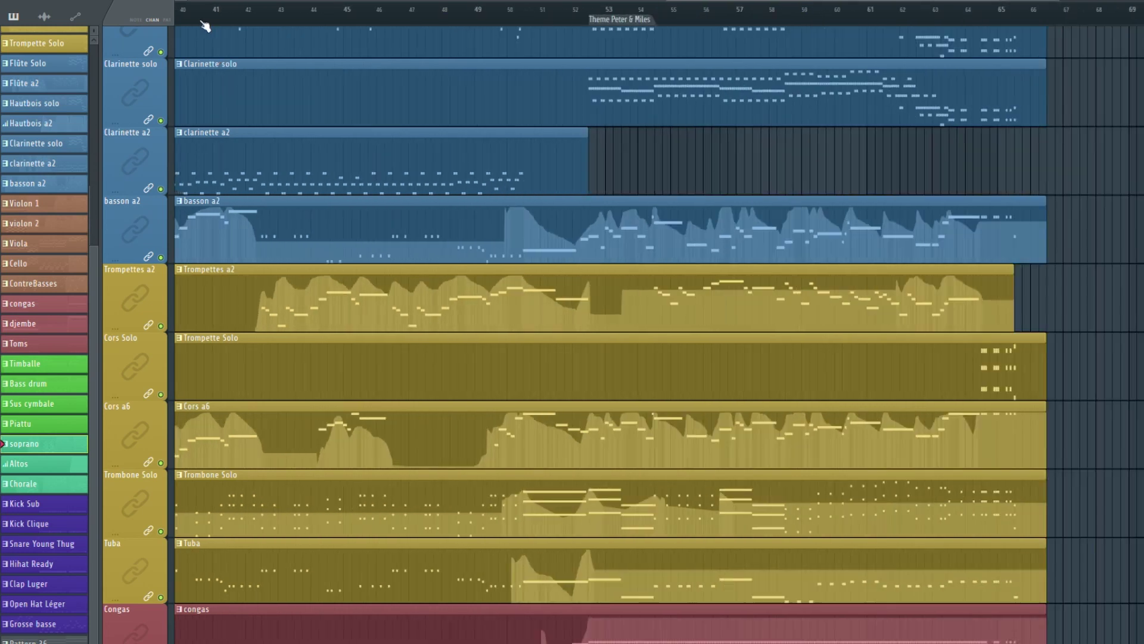
scroll(777, 2, "up", 3)
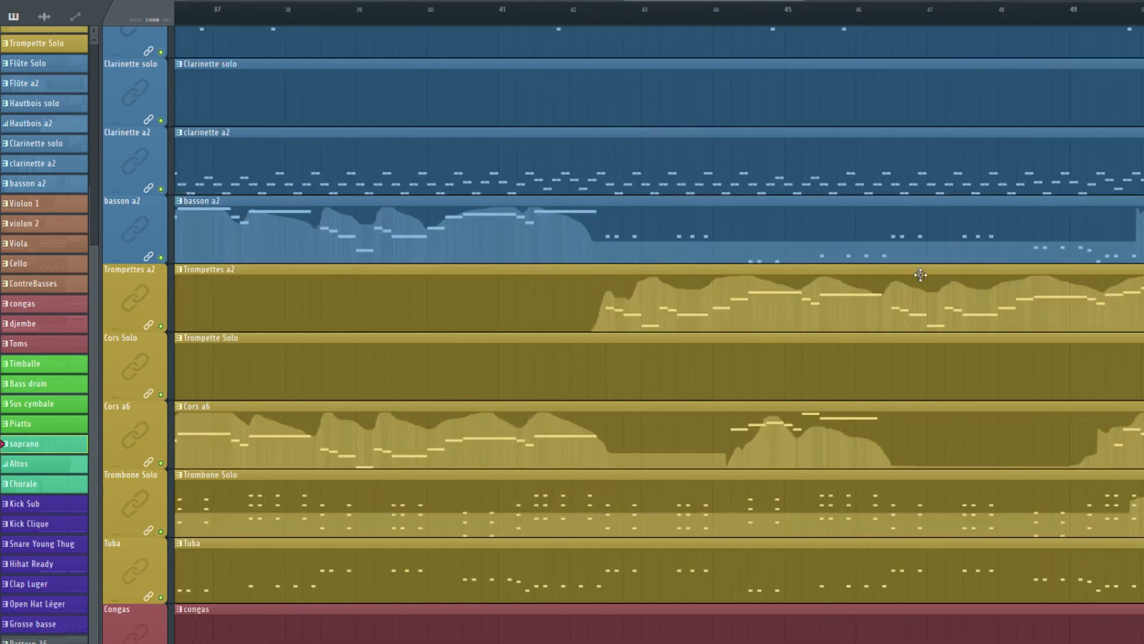
Examine the violin, lower string, soprano, Chorale and drum parts from bar 42, comparing them with the trumpets, horns and bassoon
scroll(963, 321, "down", 12)
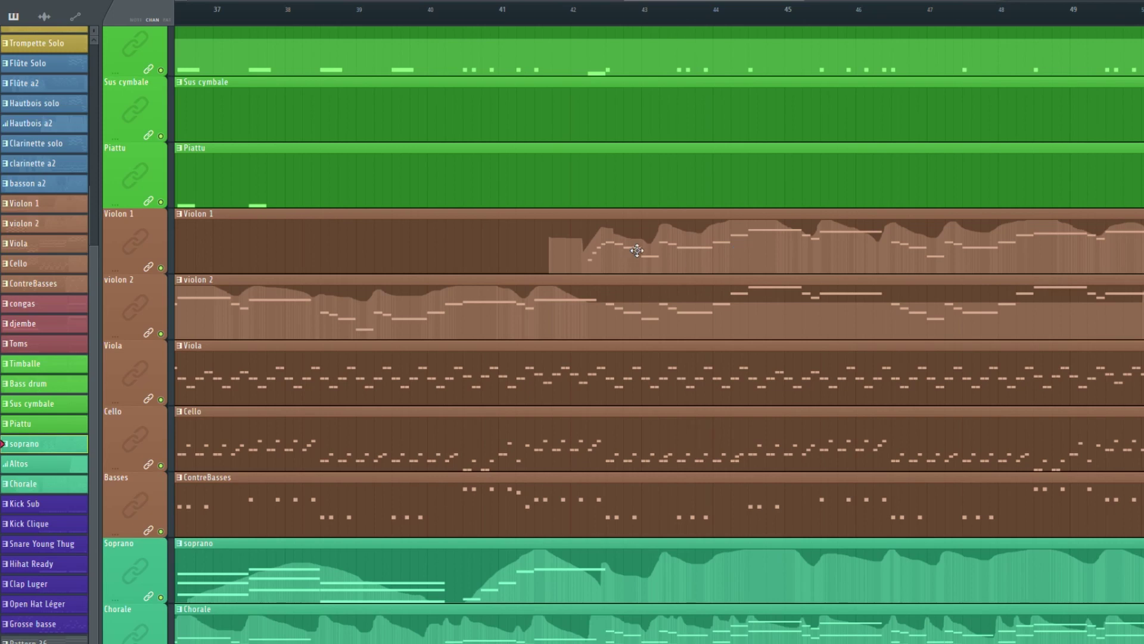
scroll(633, 253, "down", 5)
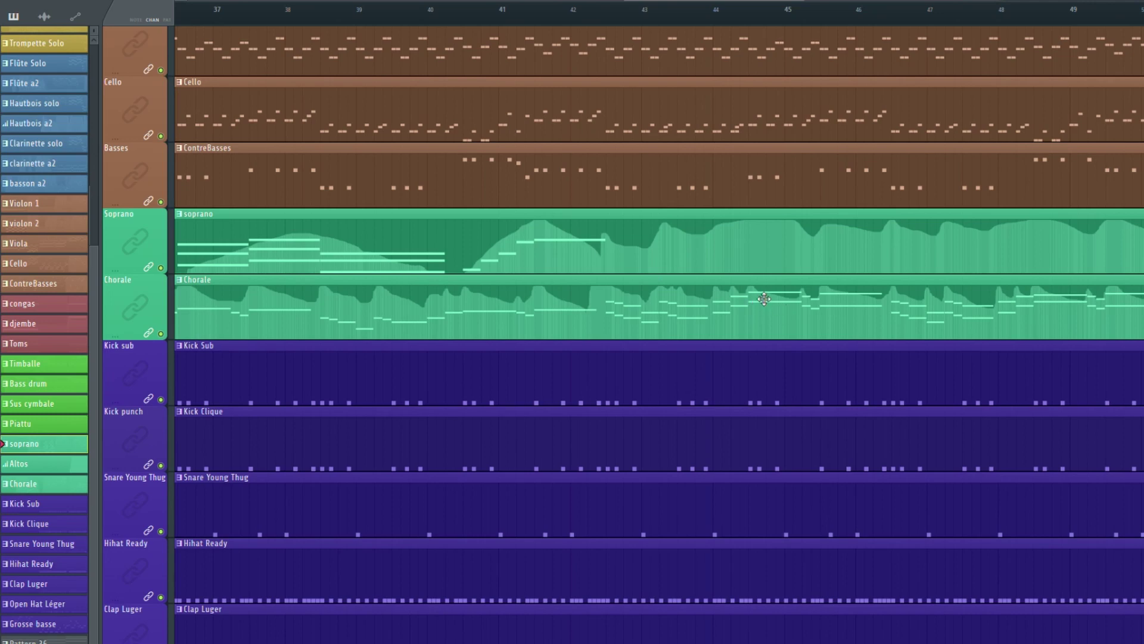
scroll(764, 300, "down", 5)
scroll(761, 299, "up", 15)
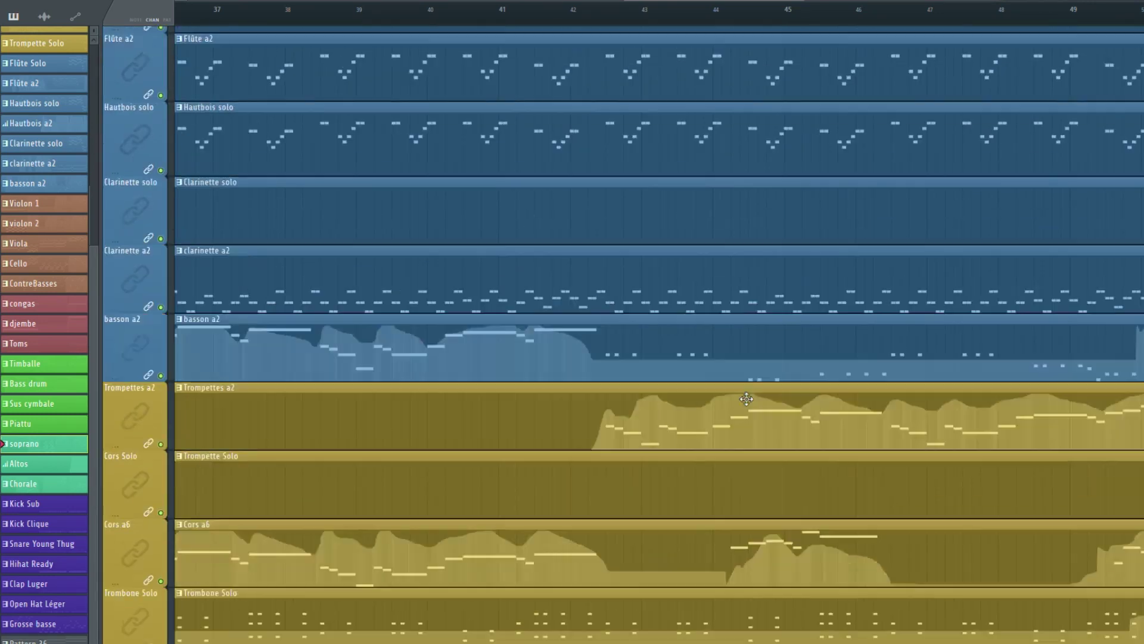
scroll(746, 398, "down", 6)
scroll(747, 399, "up", 3)
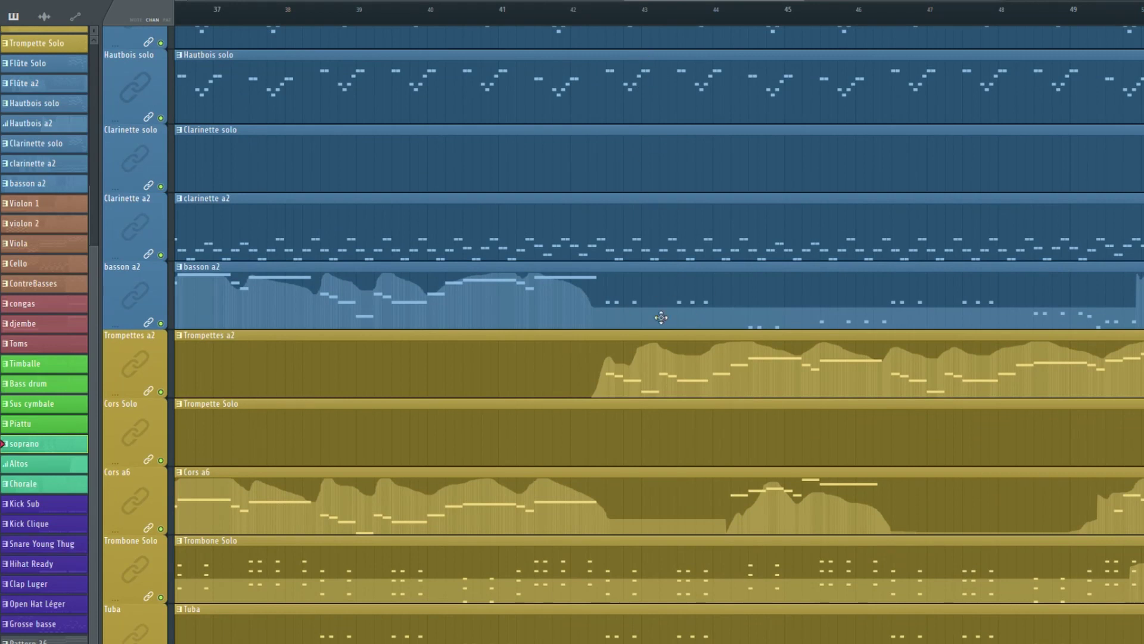
Play the arrangement from mid-bar 42, following the trumpet theme, the woodwind figures and the tracks below them
left_click_drag(728, 12, 525, 12)
scroll(501, 319, "down", 3)
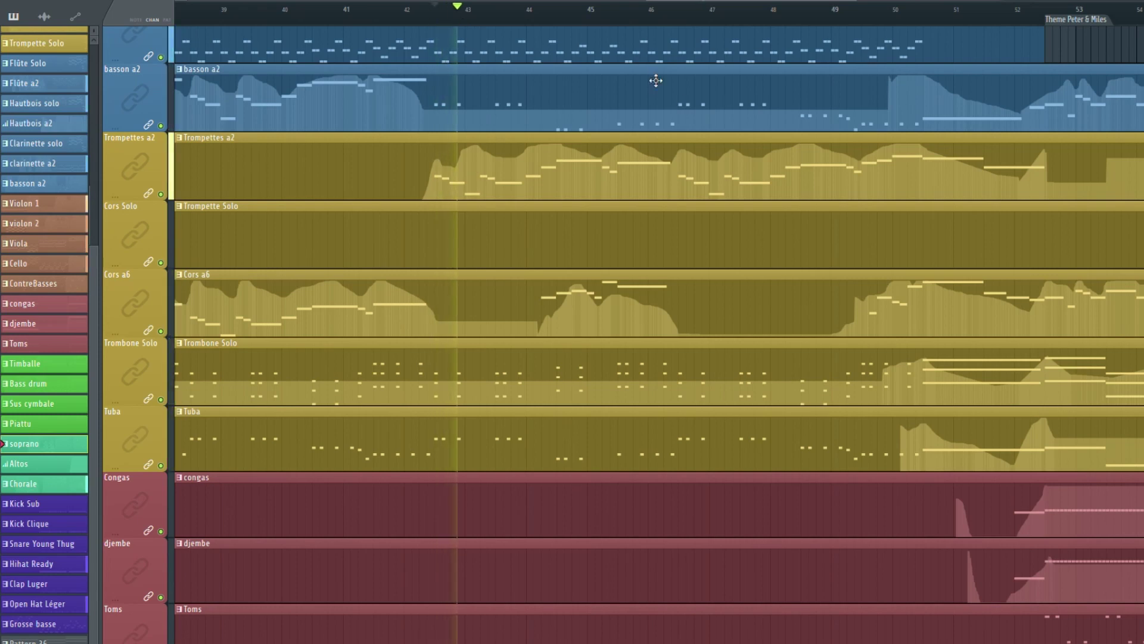
scroll(735, 112, "up", 5)
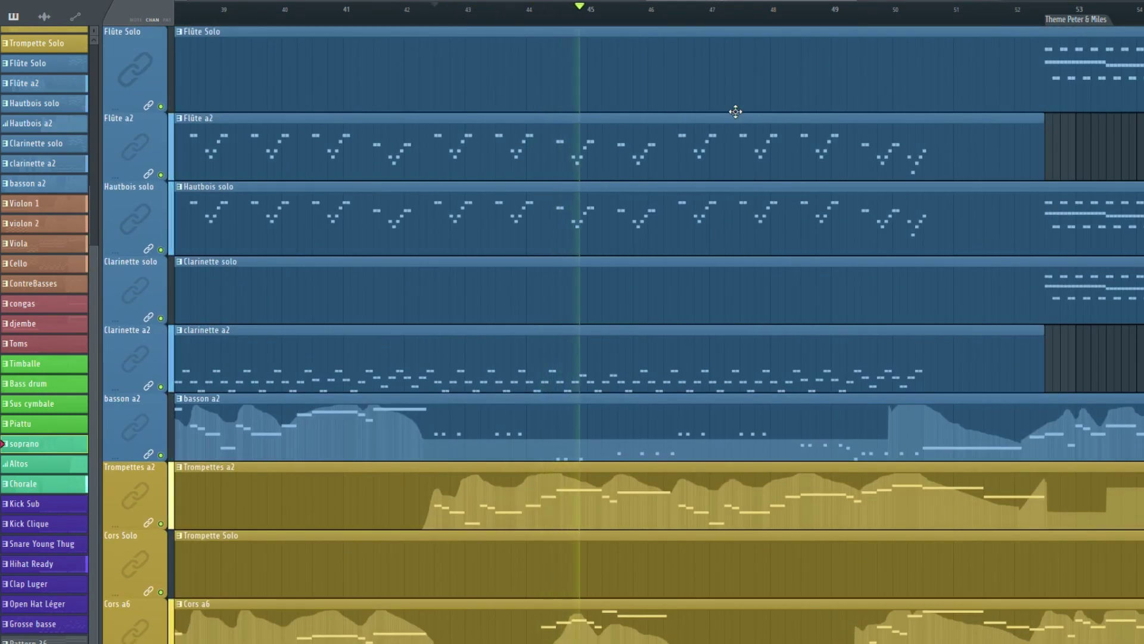
scroll(736, 112, "down", 10)
scroll(736, 111, "down", 9)
scroll(735, 111, "down", 5)
Follow the playback from about bar 47 to bar 50 in the percussion, violin, lower string and choir tracks
scroll(736, 111, "up", 14)
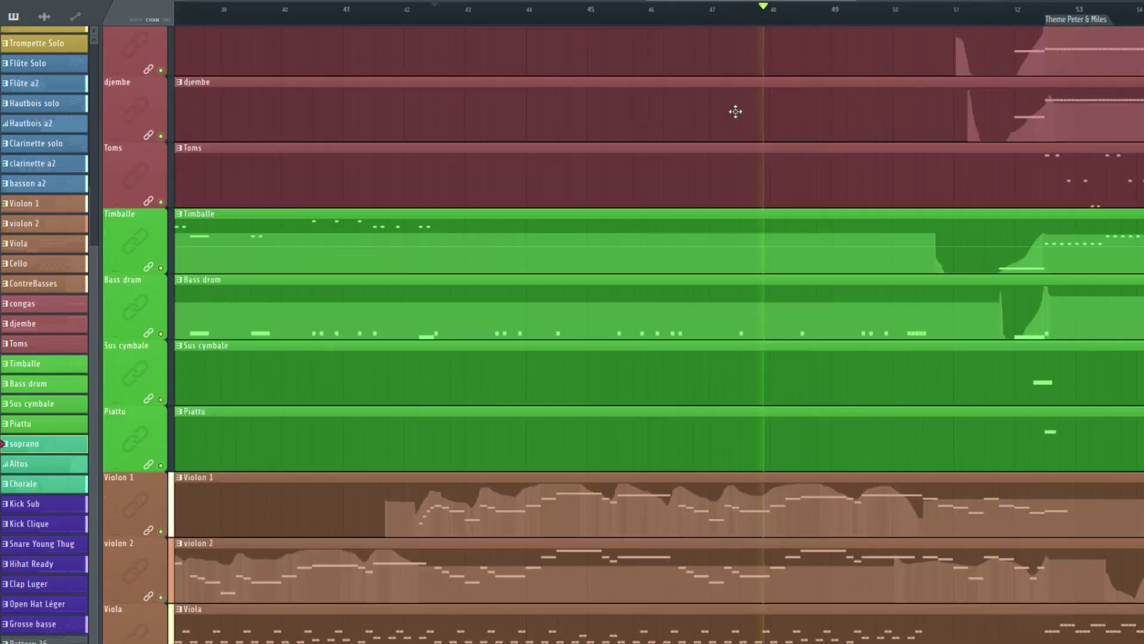
scroll(735, 111, "up", 8)
scroll(735, 111, "down", 10)
scroll(735, 112, "down", 1)
scroll(735, 112, "down", 4)
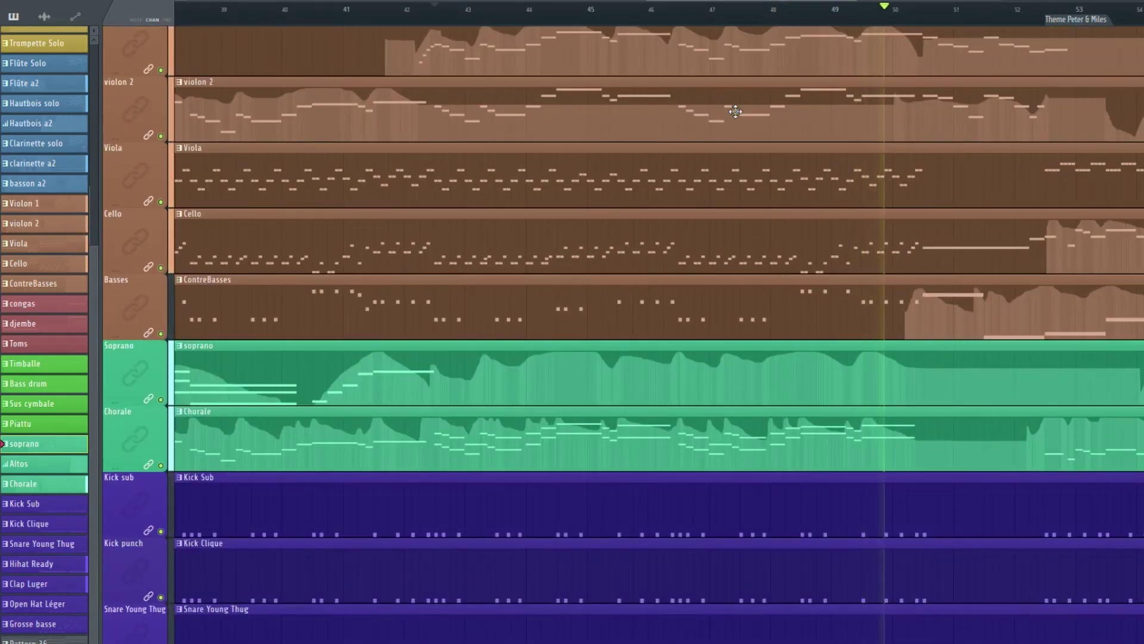
scroll(971, 119, "up", 6)
Follow the playback into the Theme Peter & Miles section, watching the bassoon, brass and hand percussion tracks from bar 52 to bar 55
left_click_drag(766, 4, 919, 7)
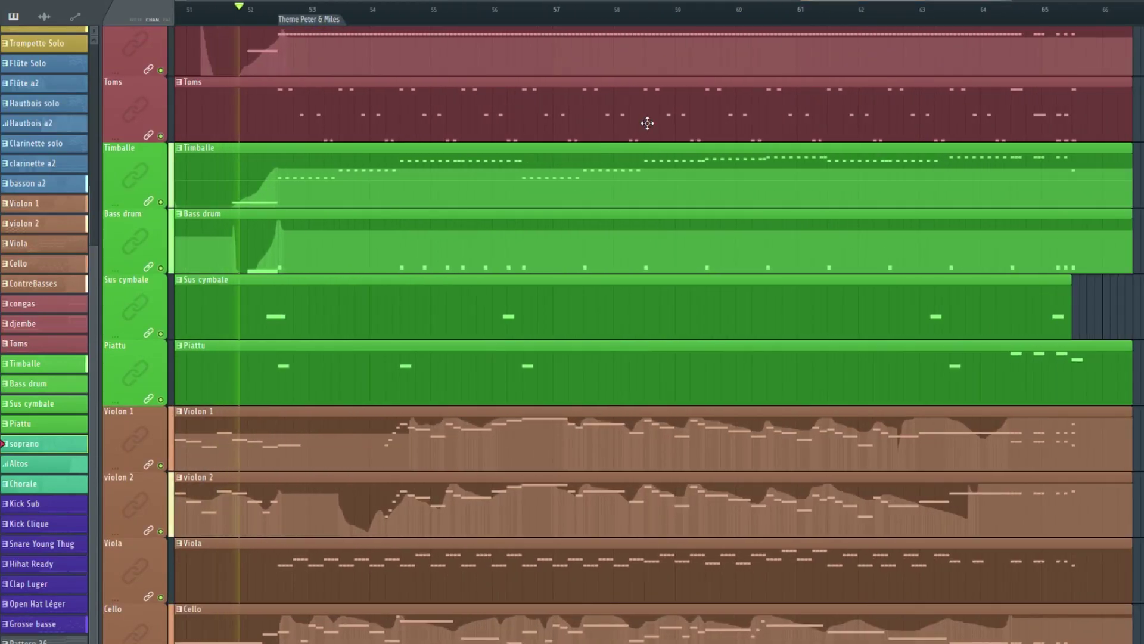
scroll(647, 122, "up", 8)
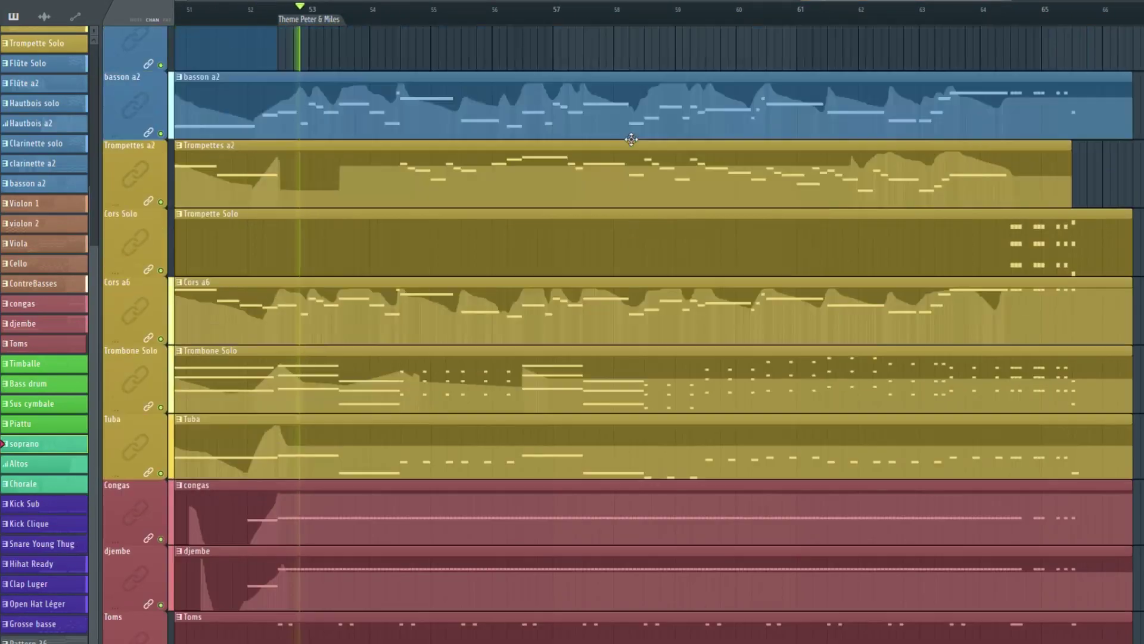
scroll(631, 140, "up", 1)
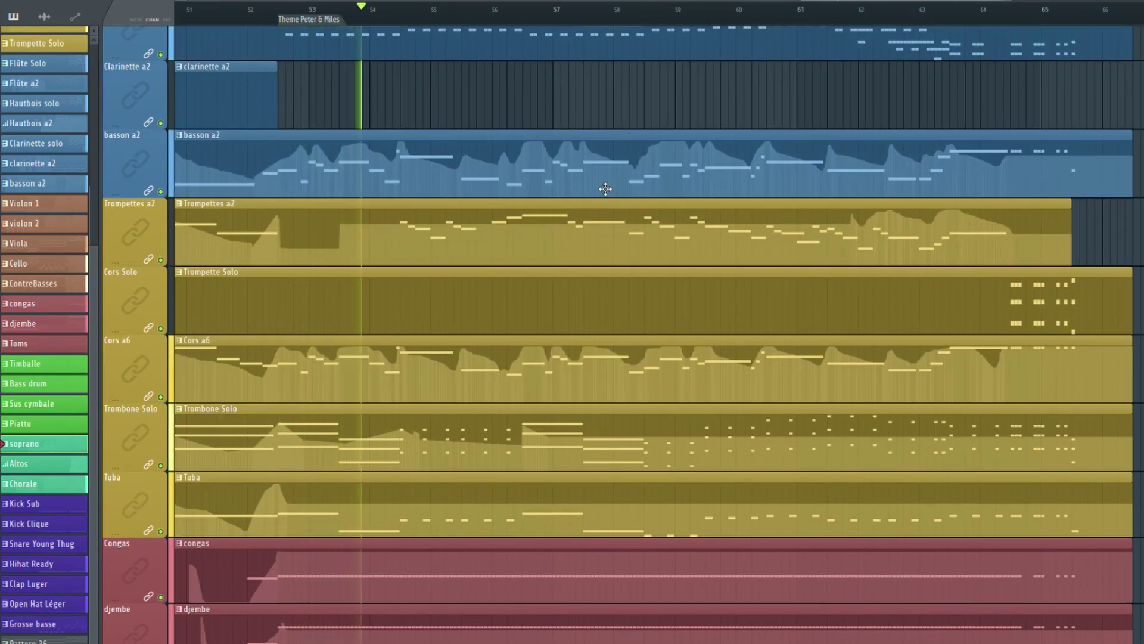
scroll(606, 188, "up", 3)
scroll(606, 188, "down", 4)
scroll(606, 188, "up", 4)
scroll(605, 188, "down", 4)
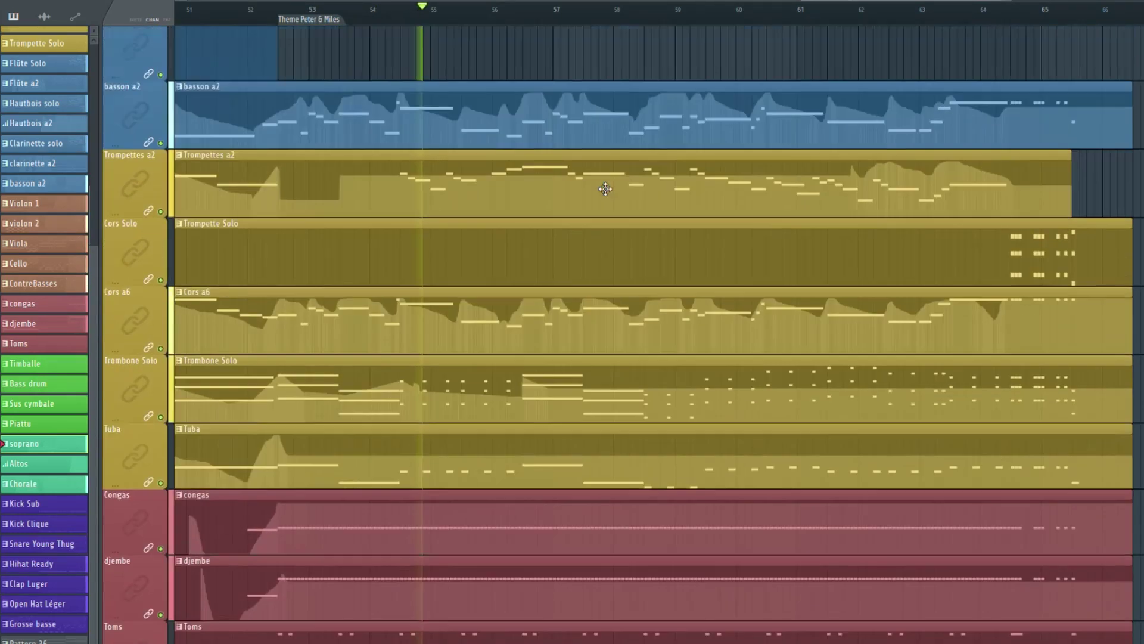
scroll(605, 189, "up", 1)
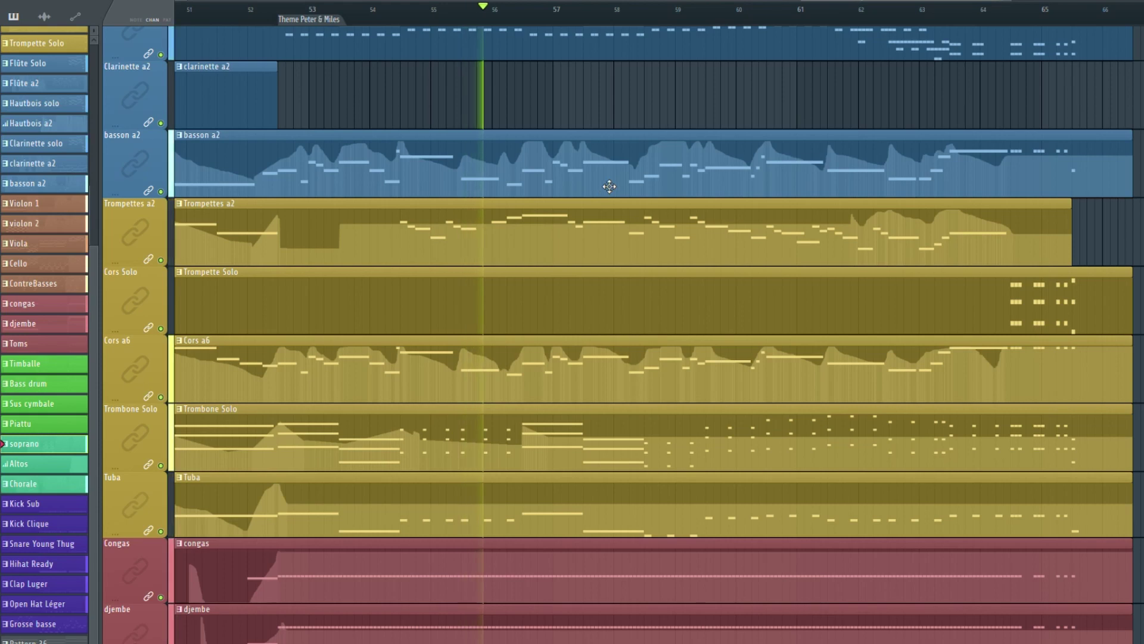
Follow the string, soprano, Chorale and orchestral percussion tracks as Theme Peter & Miles plays from bar 56 to about bar 61
scroll(609, 186, "down", 12)
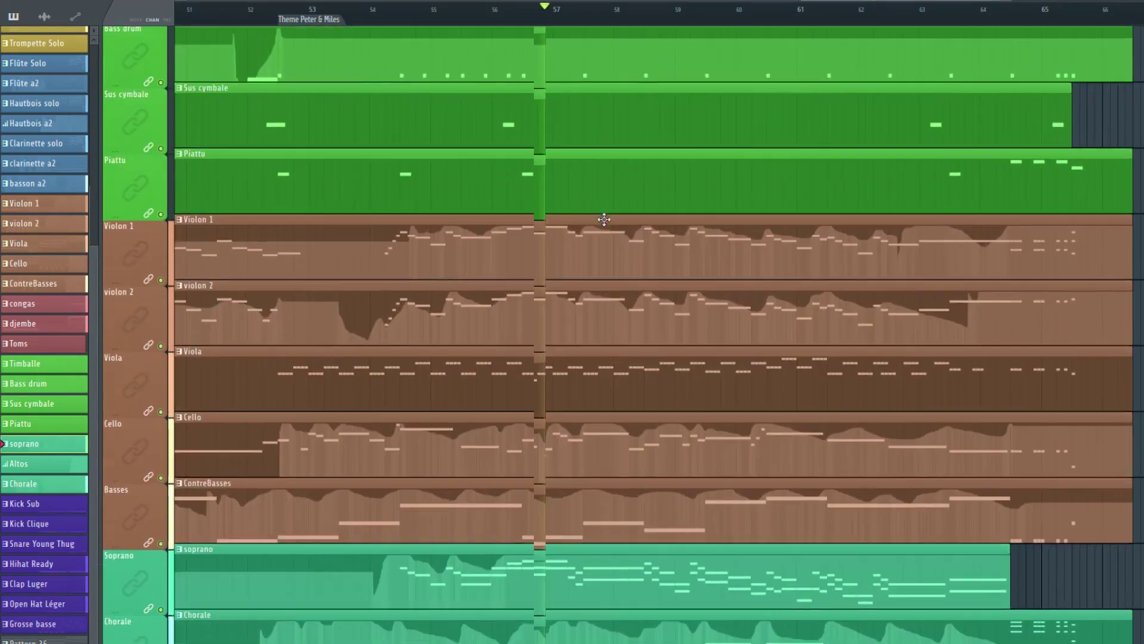
scroll(604, 220, "down", 3)
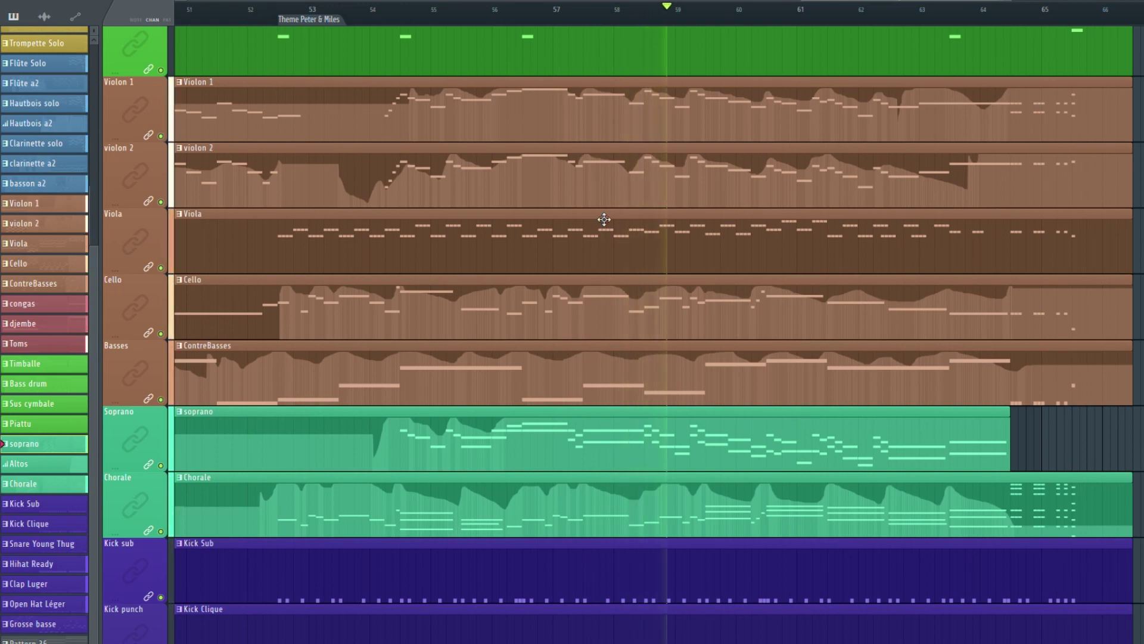
scroll(604, 220, "up", 1)
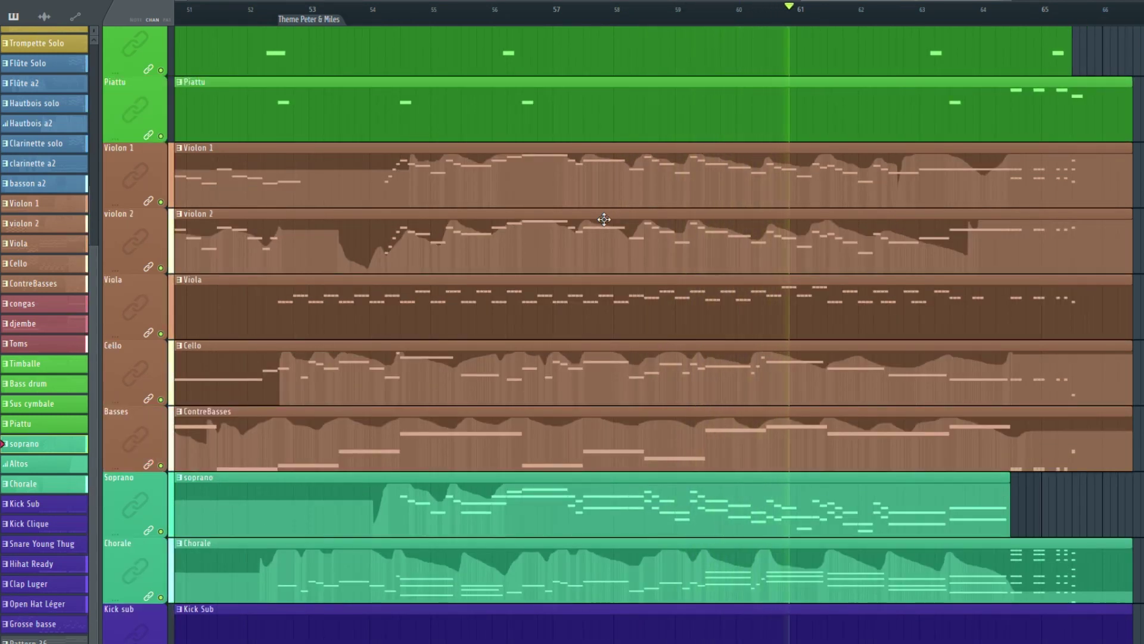
scroll(604, 219, "up", 2)
scroll(604, 220, "up", 2)
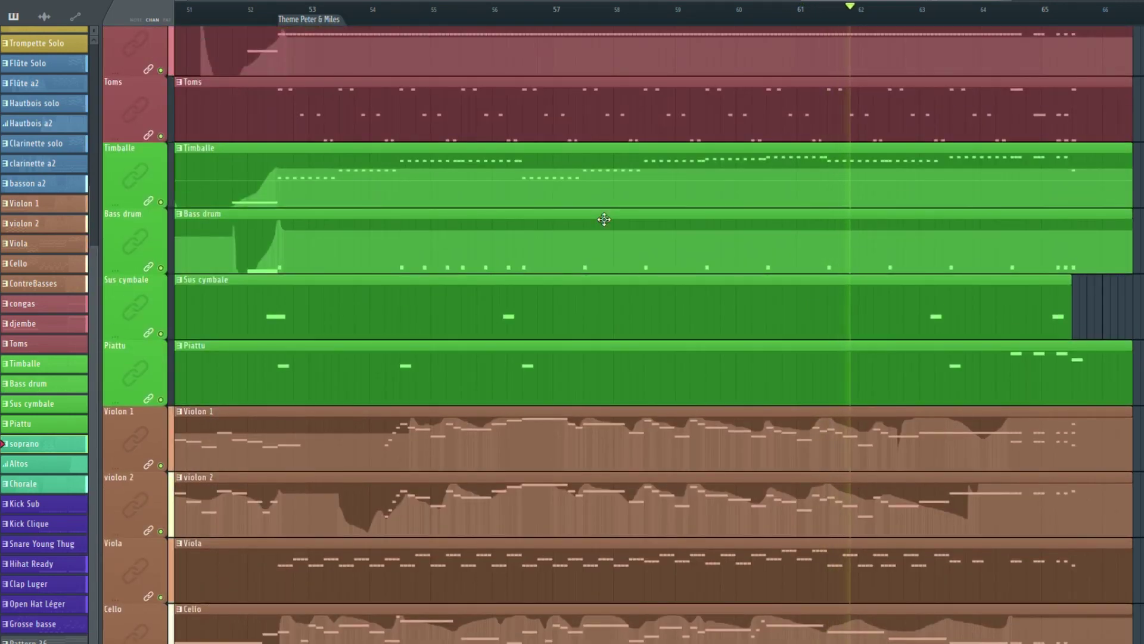
Follow the percussion, woodwind and brass tracks as Theme Peter & Miles plays from bar 62 to about bar 64
scroll(604, 219, "up", 1)
scroll(604, 219, "up", 2)
scroll(604, 219, "down", 3)
scroll(604, 219, "up", 5)
scroll(603, 219, "up", 3)
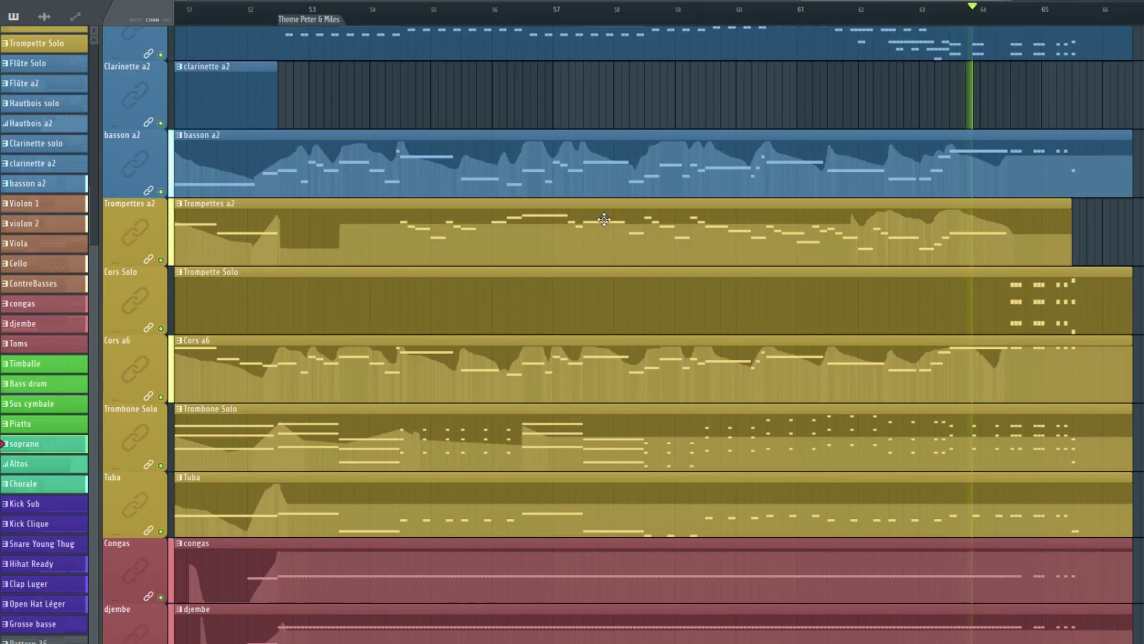
scroll(604, 219, "up", 3)
scroll(604, 219, "down", 1)
scroll(604, 219, "down", 3)
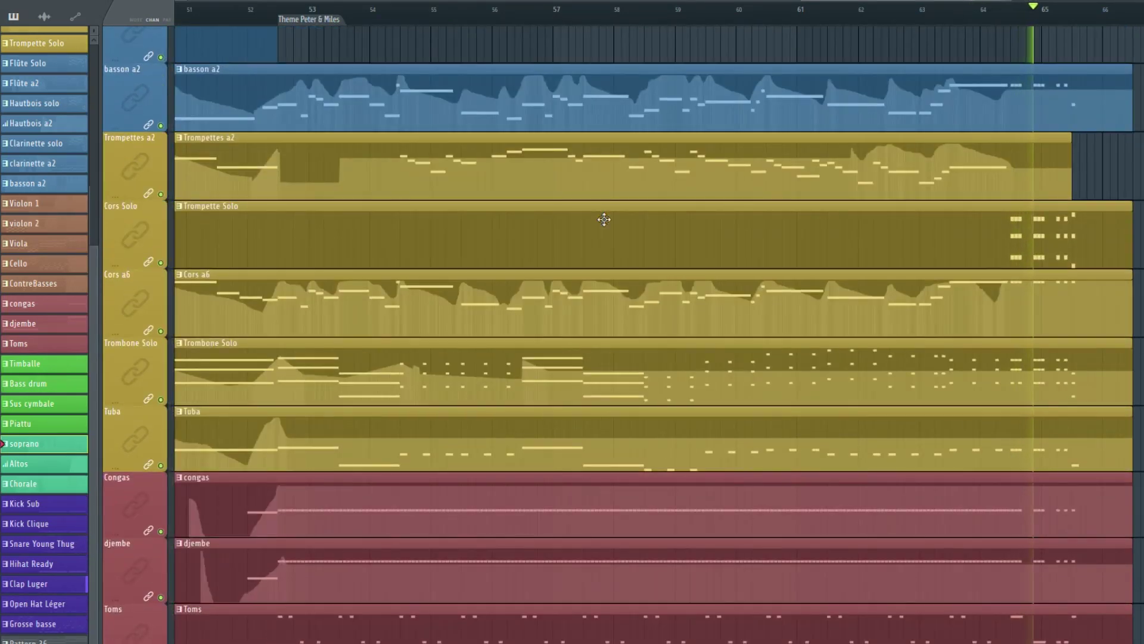
Follow the final hits in the brass and percussion tracks to the end of the piece after bar 65
scroll(603, 219, "up", 2)
scroll(604, 219, "down", 4)
scroll(604, 219, "down", 1)
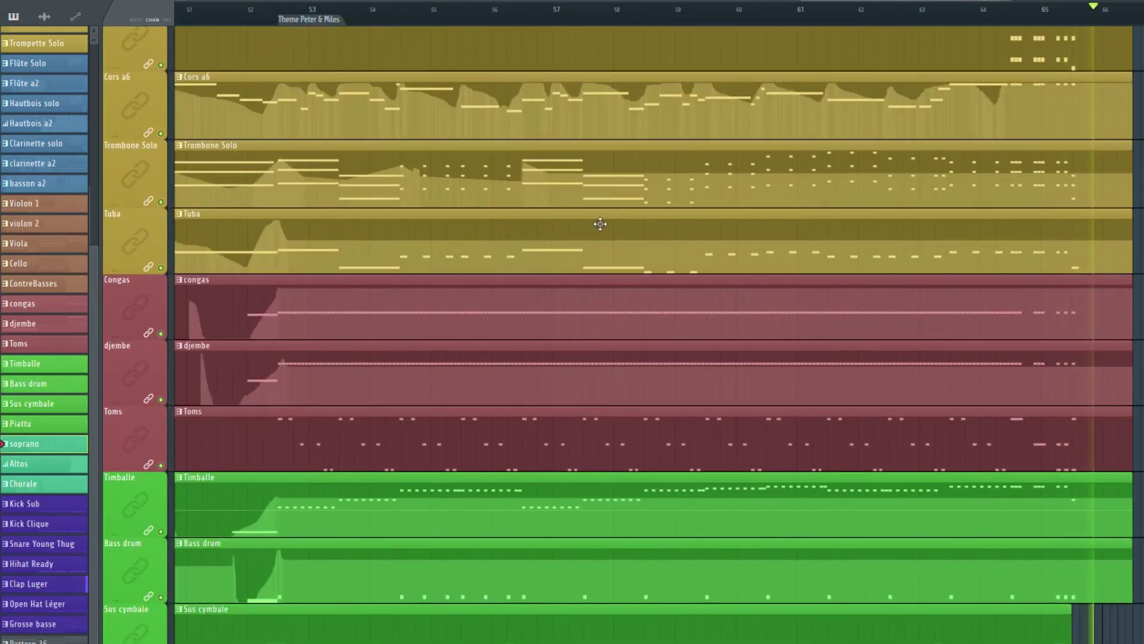
scroll(539, 9, "down", 2)
scroll(540, 9, "down", 2)
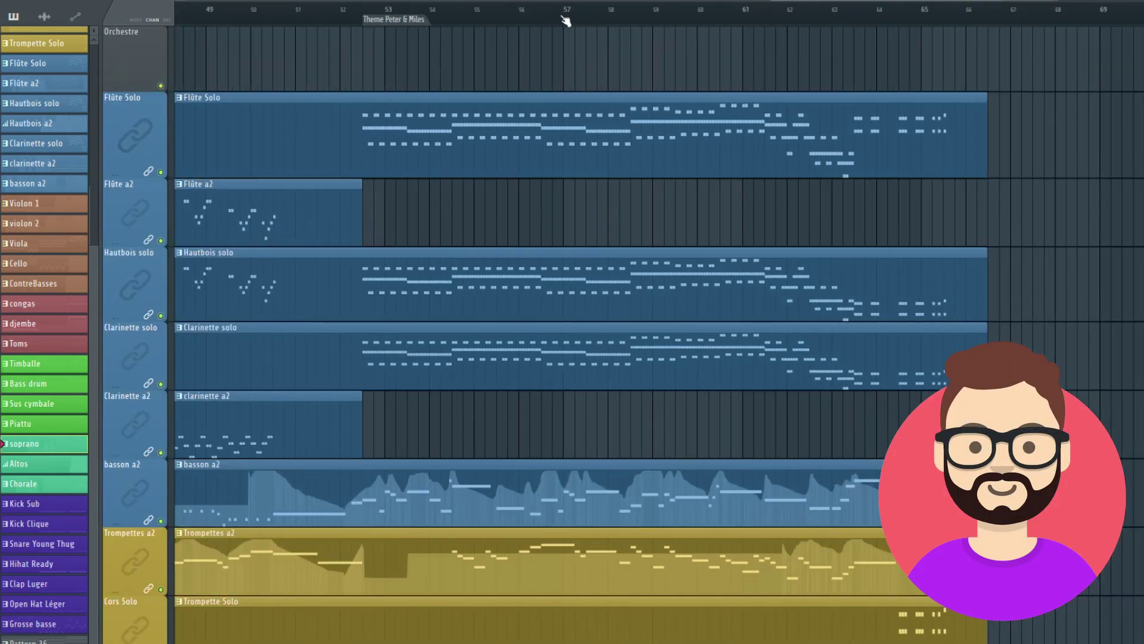
Mute all clips, then reactivate only the drum kit, Grosse basse, orchestral percussion, congas, djembe and Toms clips for Theme Peter & Miles
scroll(566, 21, "up", 1)
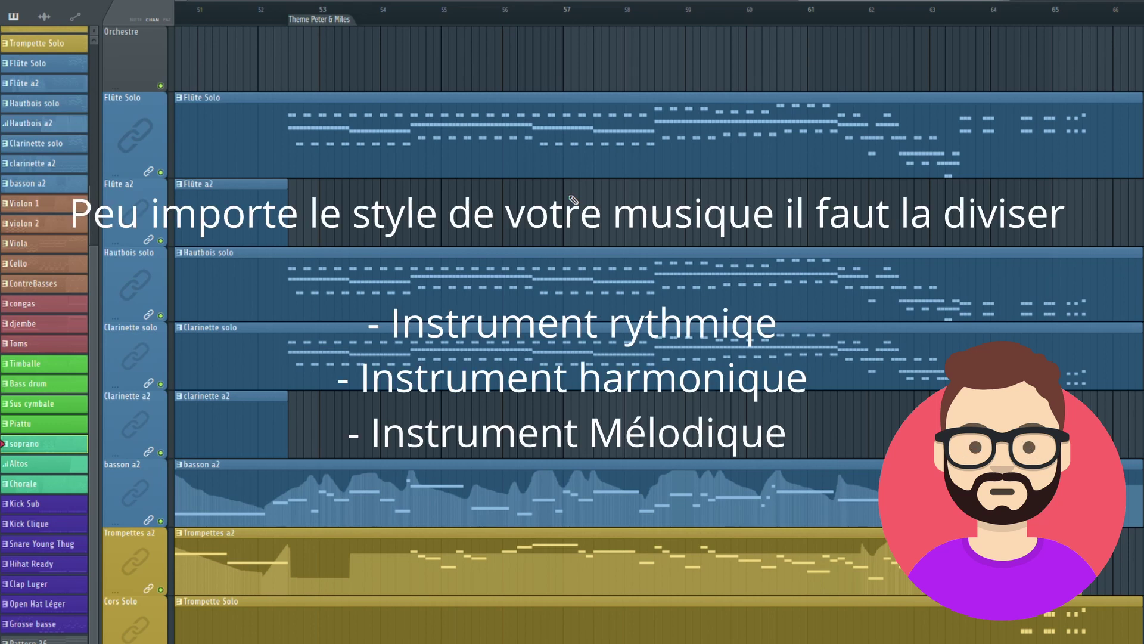
scroll(574, 200, "down", 5)
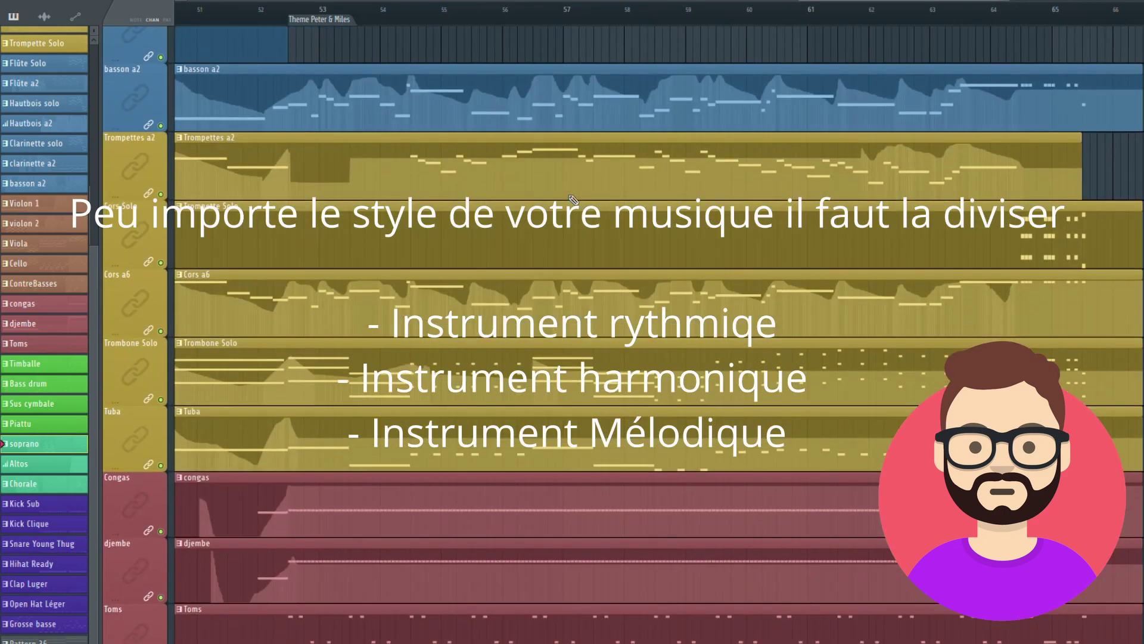
scroll(573, 200, "up", 4)
scroll(573, 199, "up", 1)
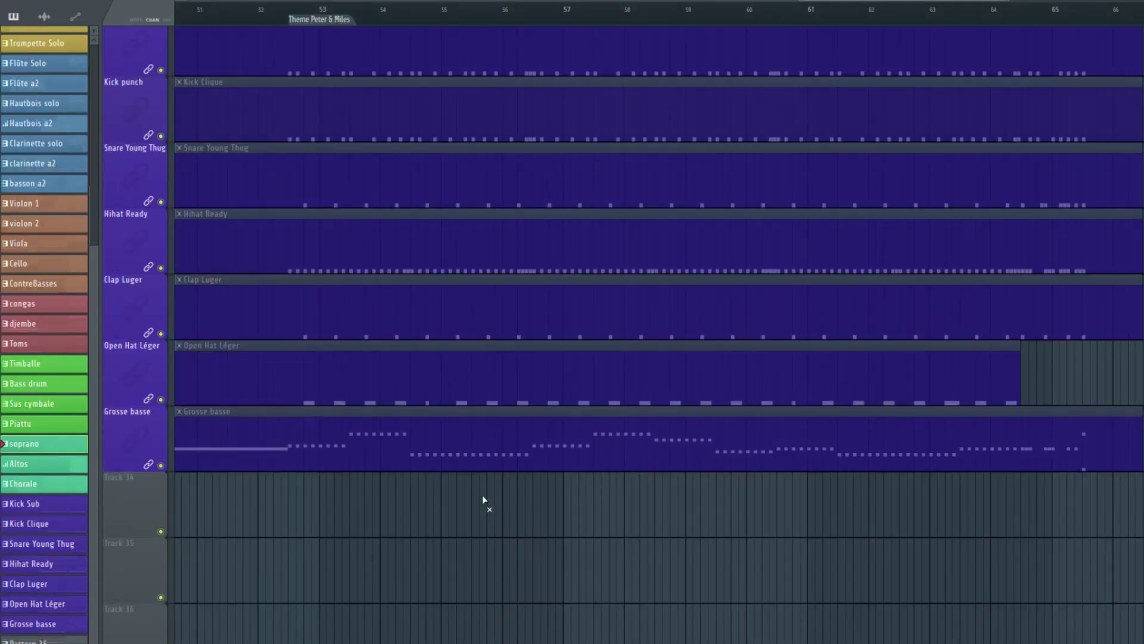
left_click_drag(483, 497, 465, 166)
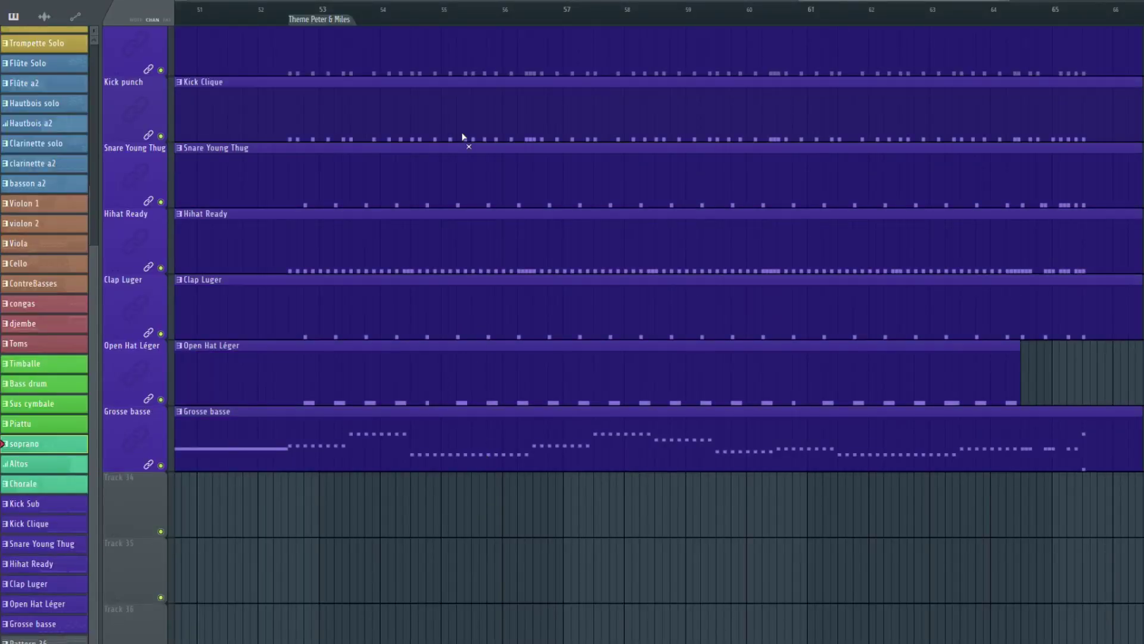
scroll(457, 53, "up", 8)
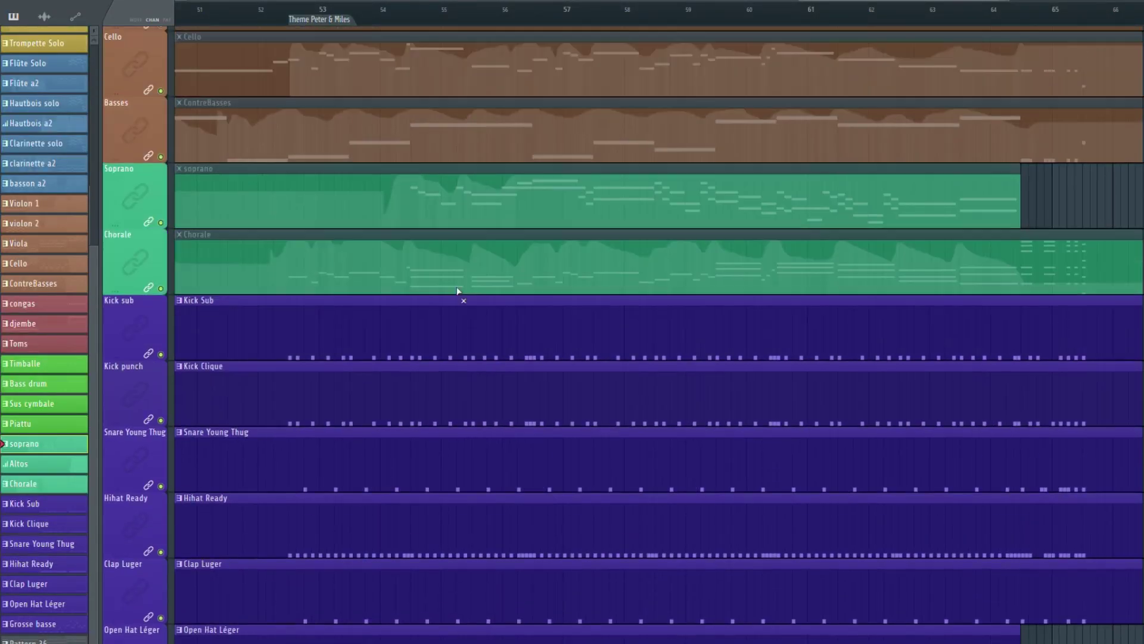
scroll(456, 296, "up", 7)
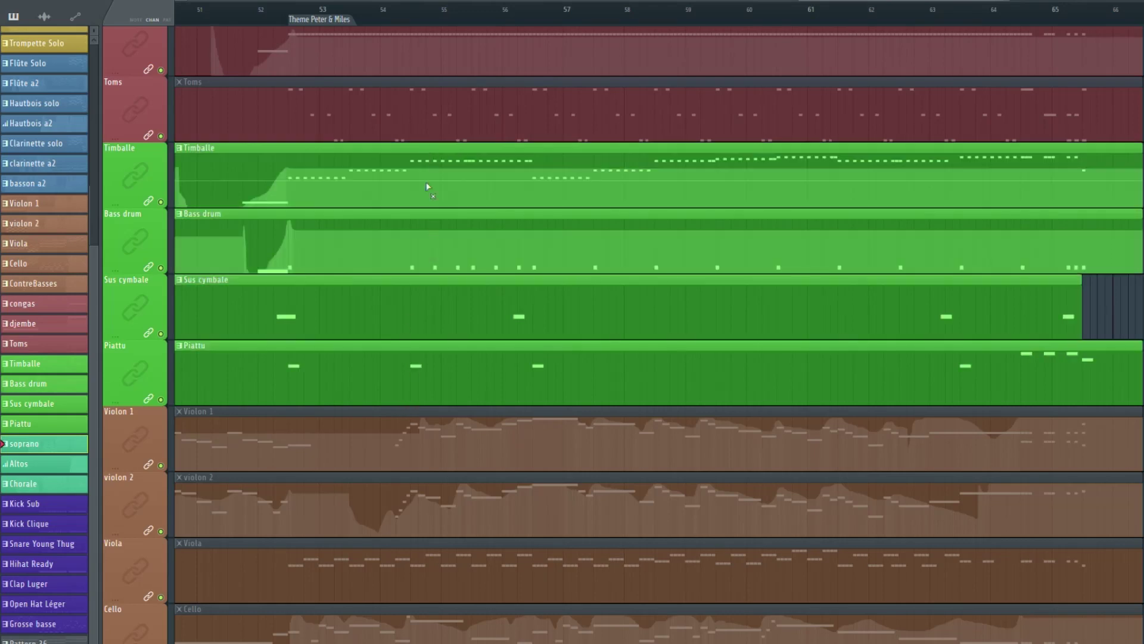
scroll(408, 183, "up", 2)
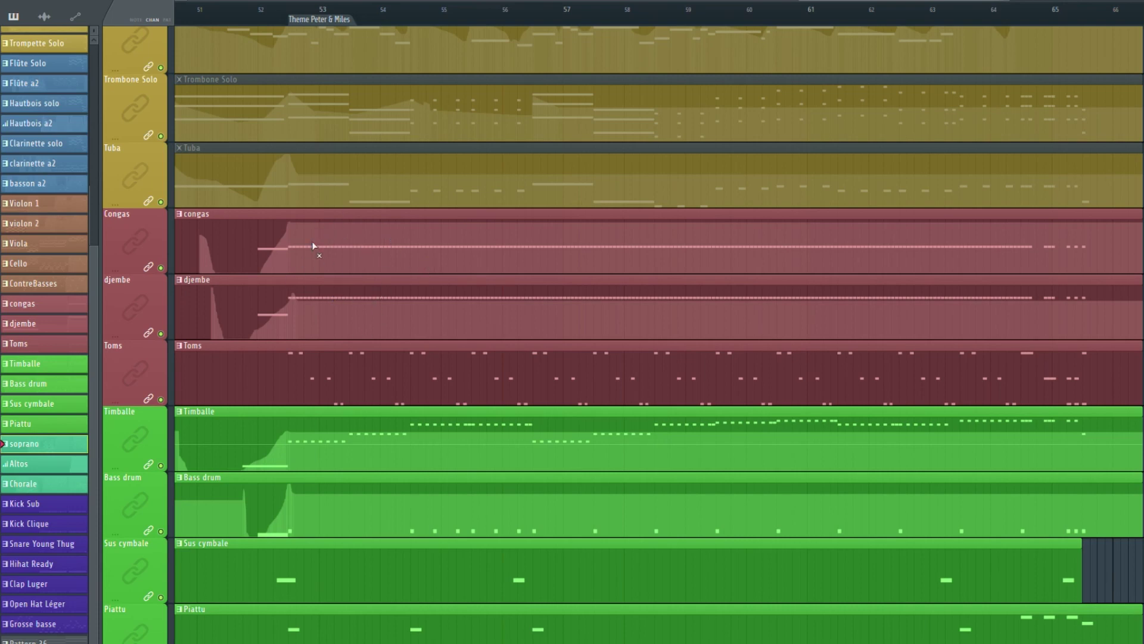
Unmute the Viola, Hautbois solo, Clarinette solo and Flûte Solo clips to complete the group of rhythmic instruments
scroll(388, 233, "down", 15)
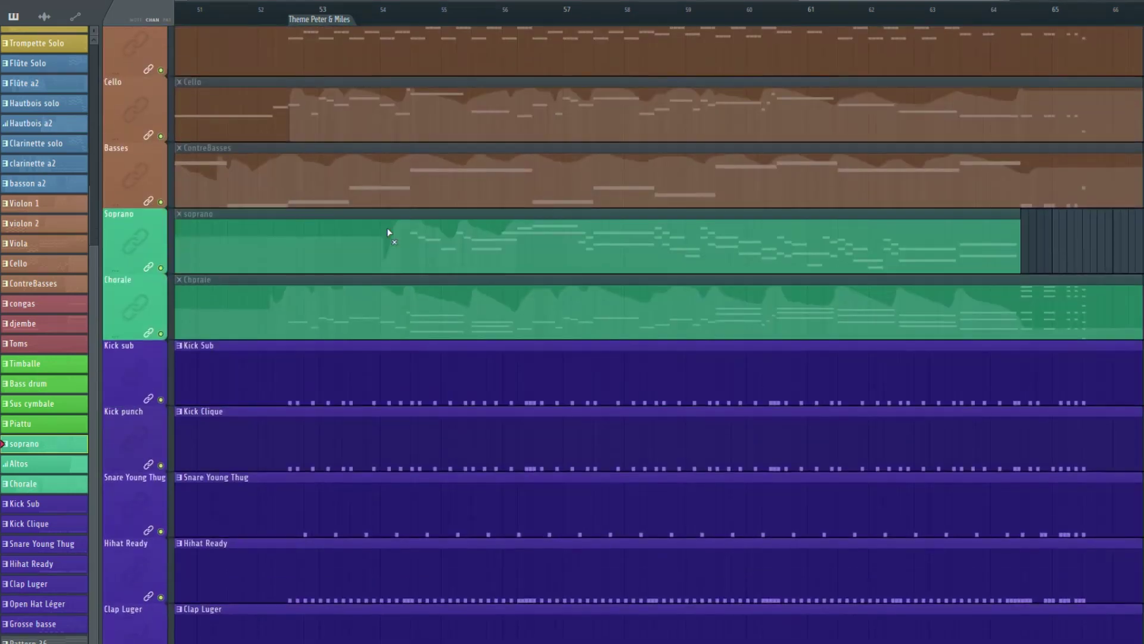
scroll(477, 426, "up", 2)
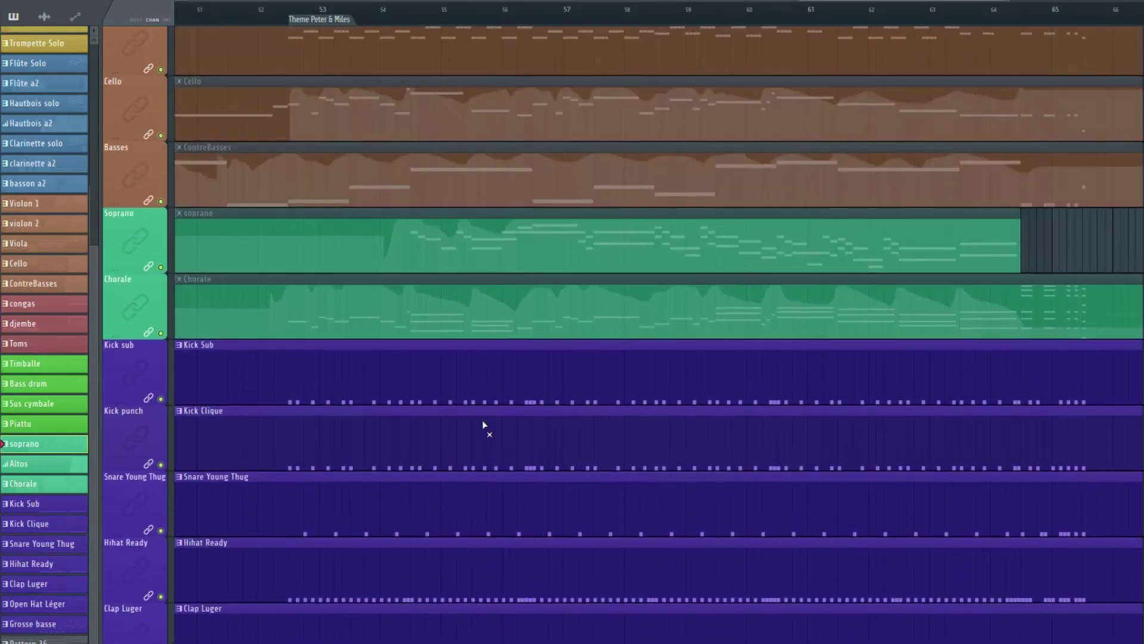
scroll(484, 424, "up", 17)
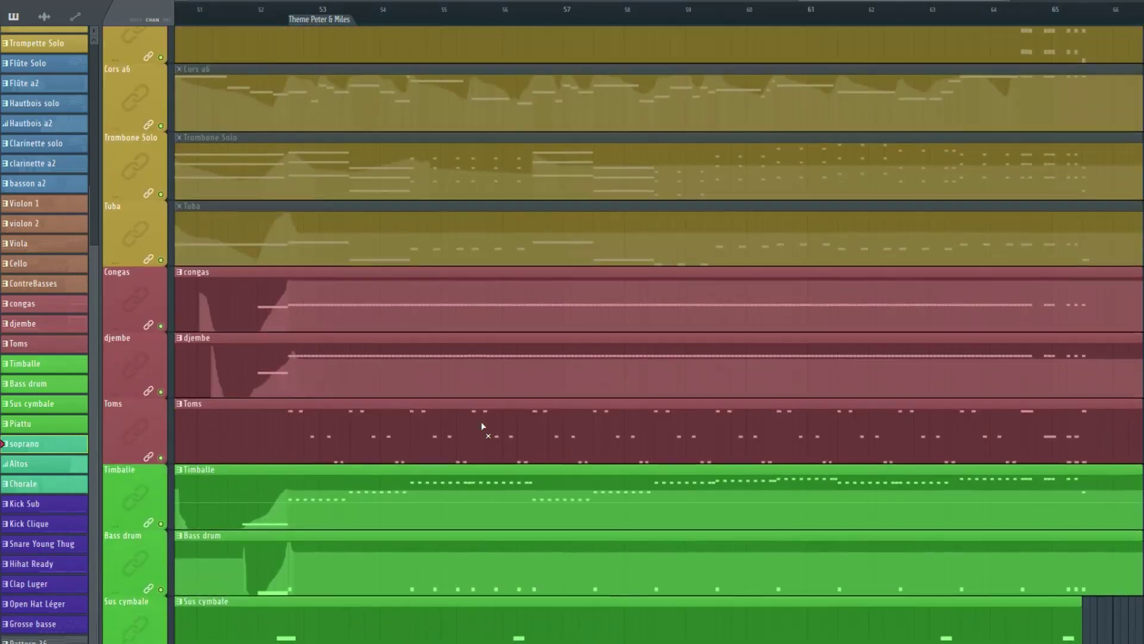
scroll(482, 423, "down", 20)
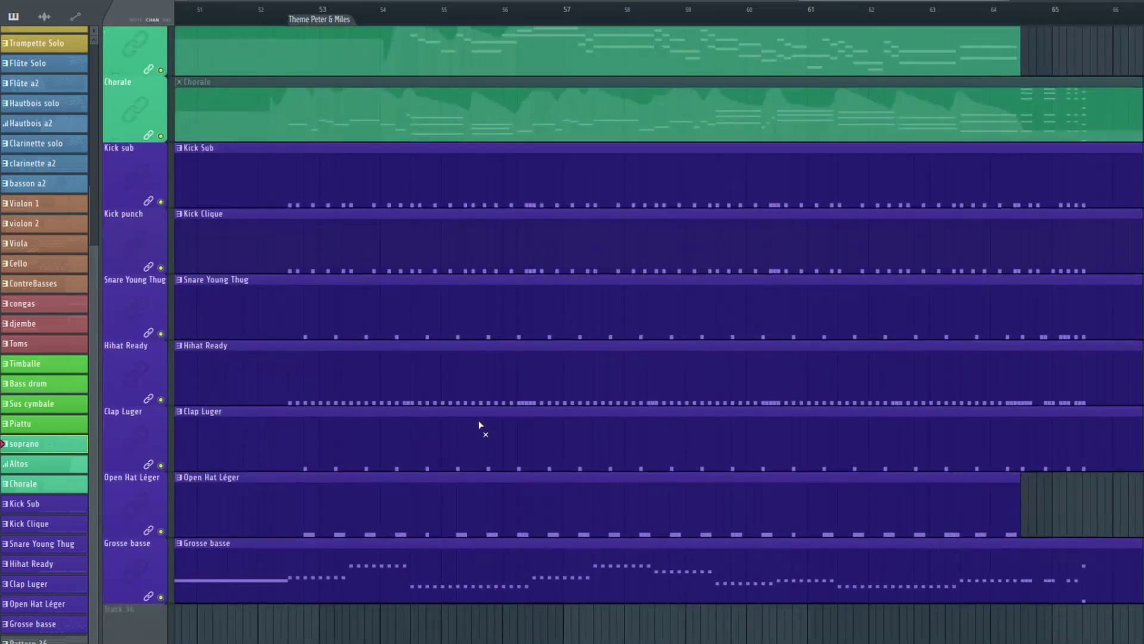
scroll(570, 452, "up", 6)
scroll(563, 452, "up", 1)
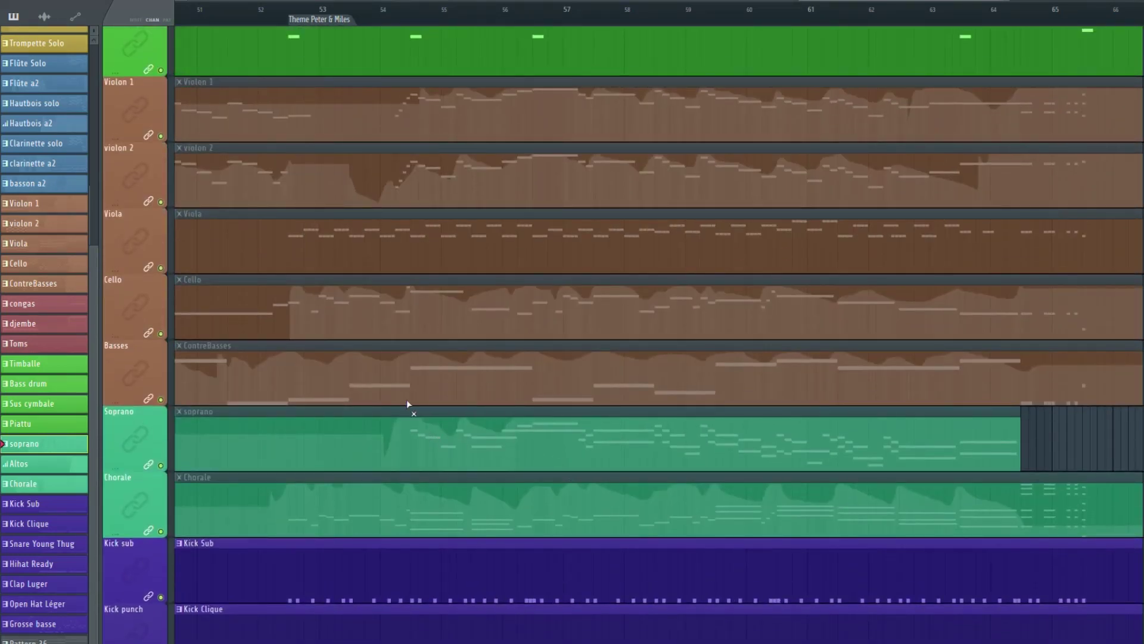
left_click(380, 318)
left_click(379, 234)
left_click(360, 292)
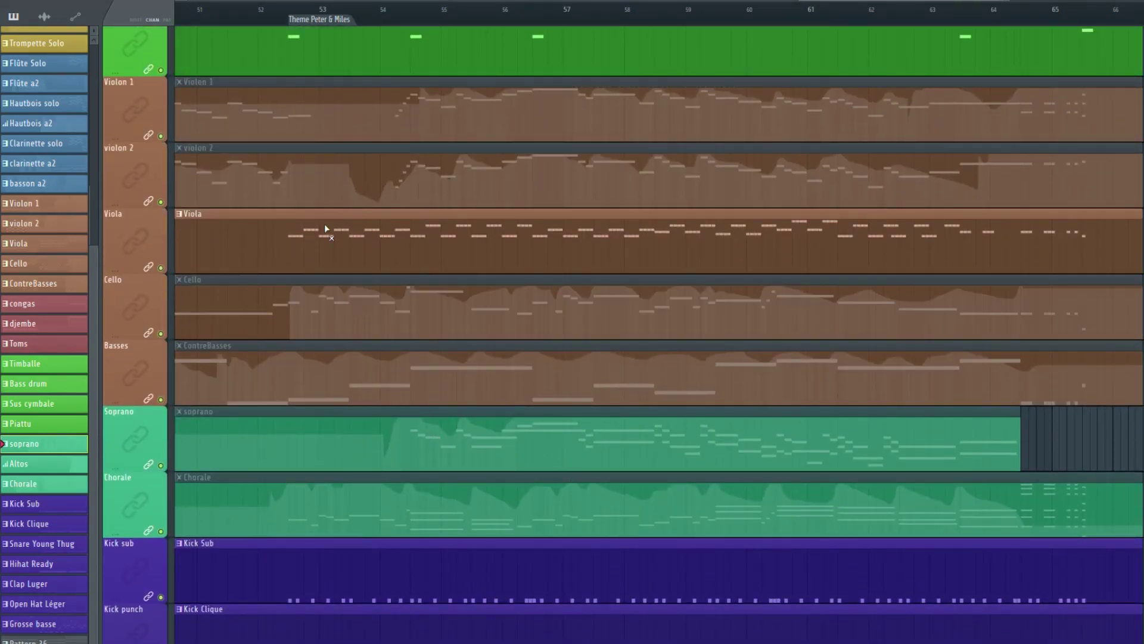
scroll(370, 288, "up", 15)
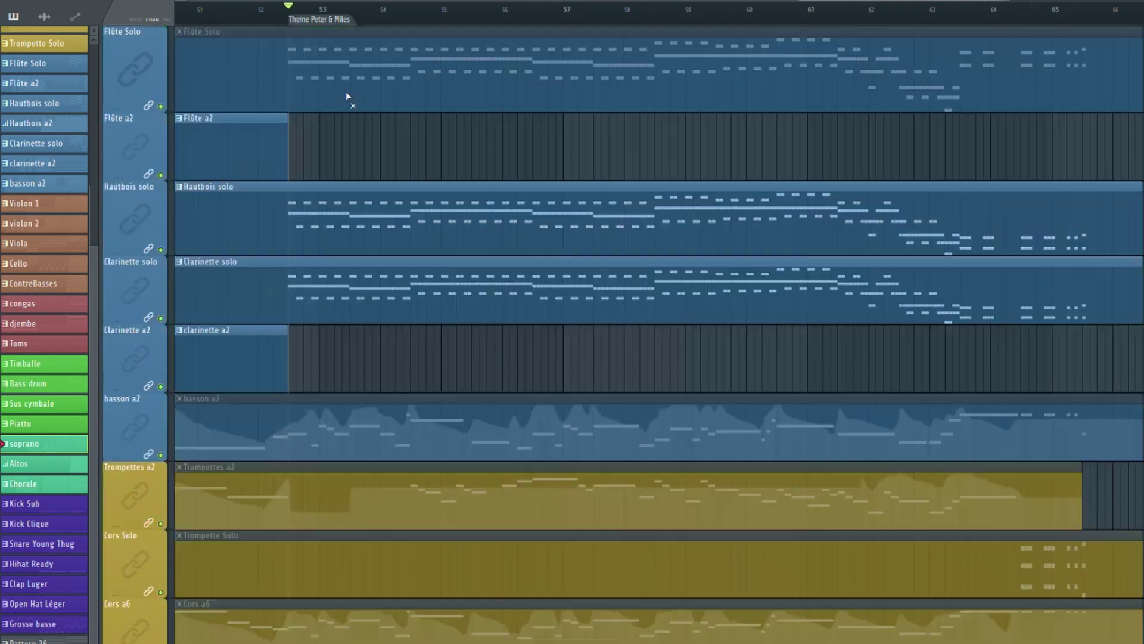
Play Theme Peter & Miles with only the rhythmic instruments, following the woodwind, Viola and drum tracks to about bar 57
scroll(371, 288, "down", 3)
key("space")
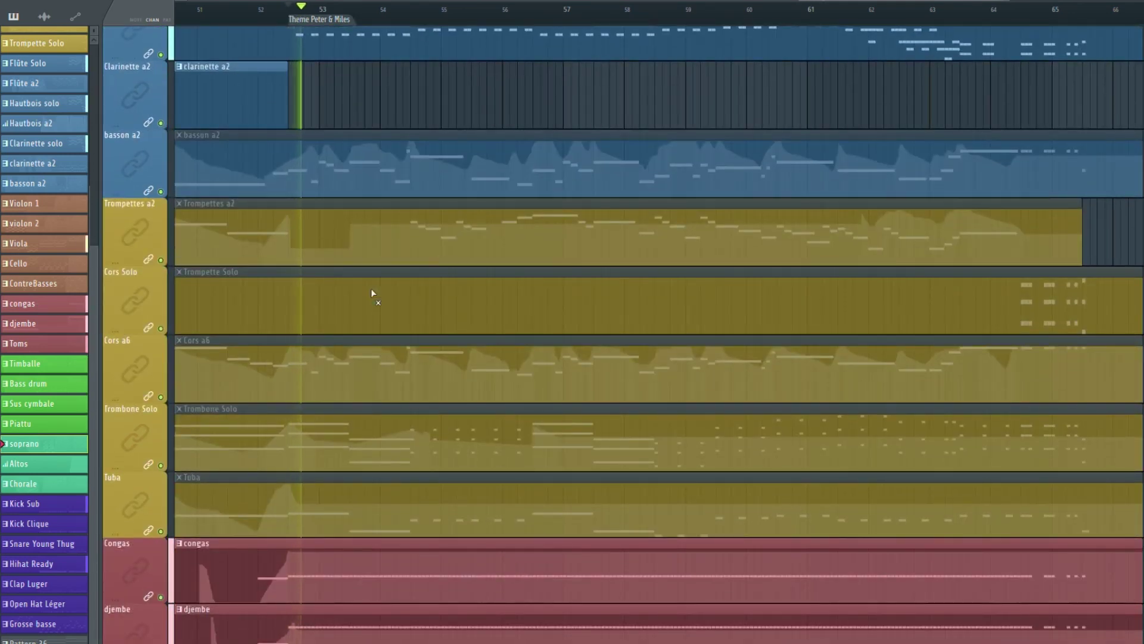
scroll(371, 288, "down", 3)
scroll(370, 288, "up", 3)
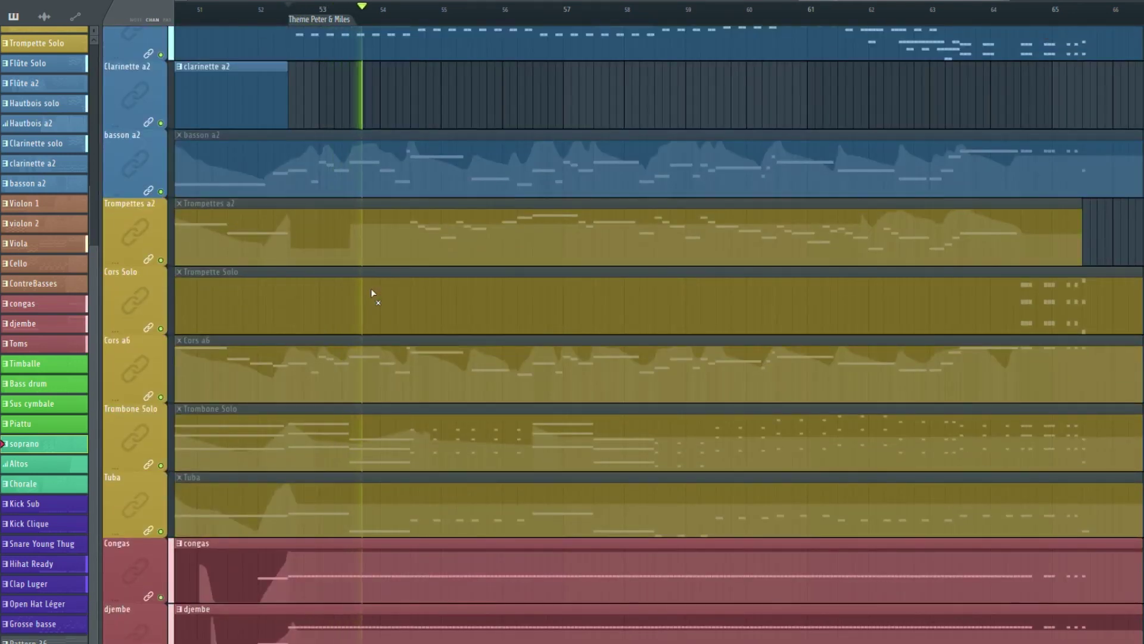
scroll(414, 293, "down", 2)
scroll(445, 291, "up", 4)
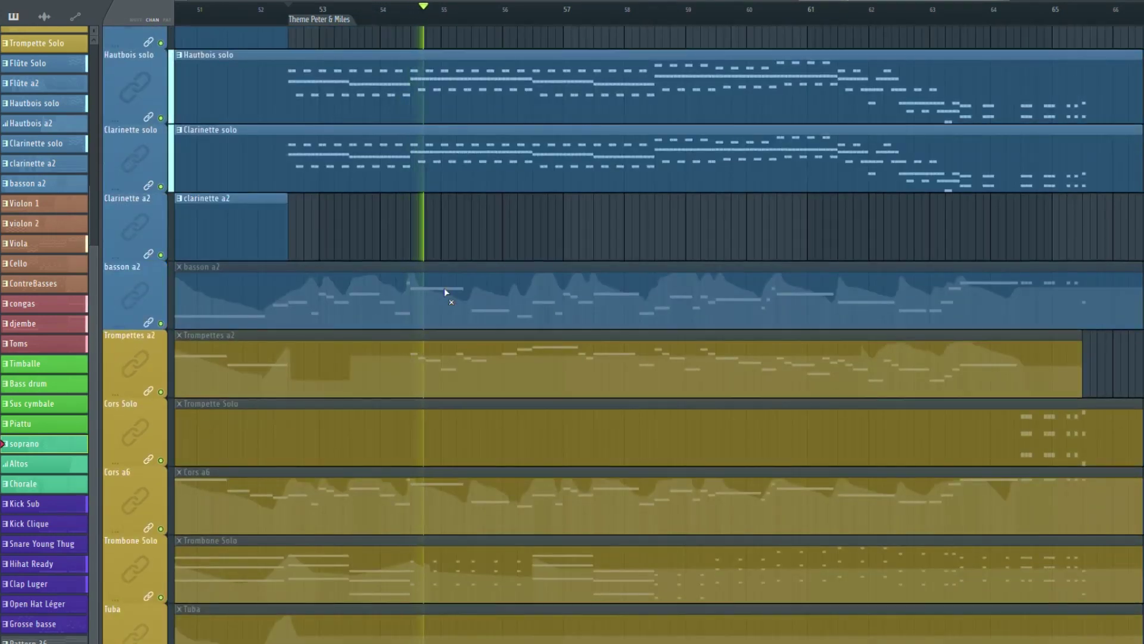
scroll(444, 292, "down", 15)
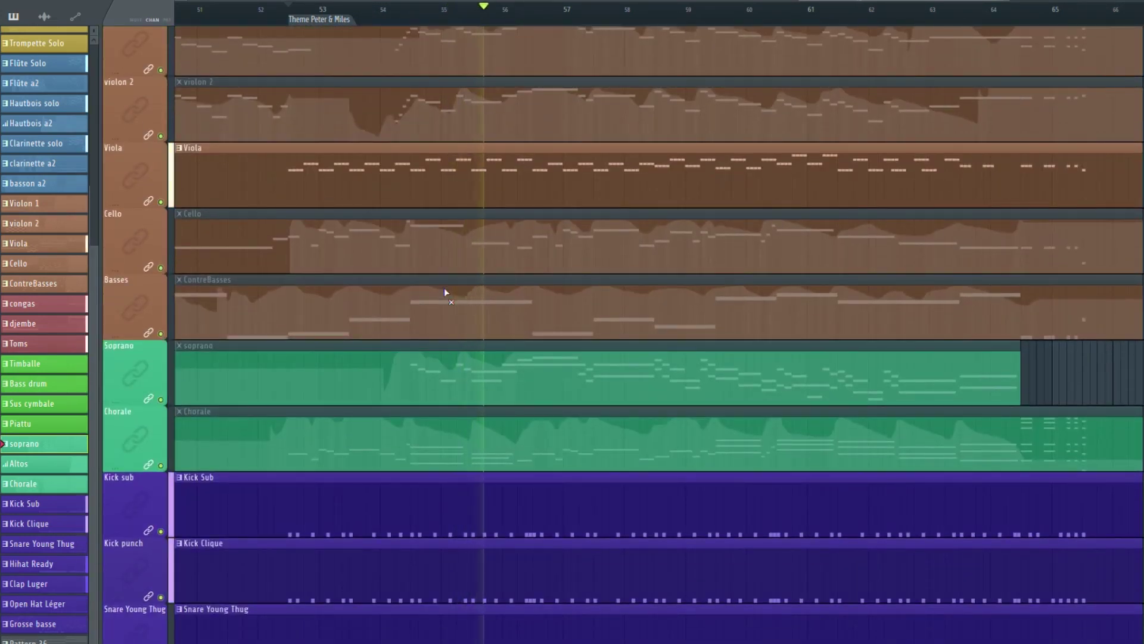
scroll(444, 292, "down", 3)
scroll(445, 292, "down", 5)
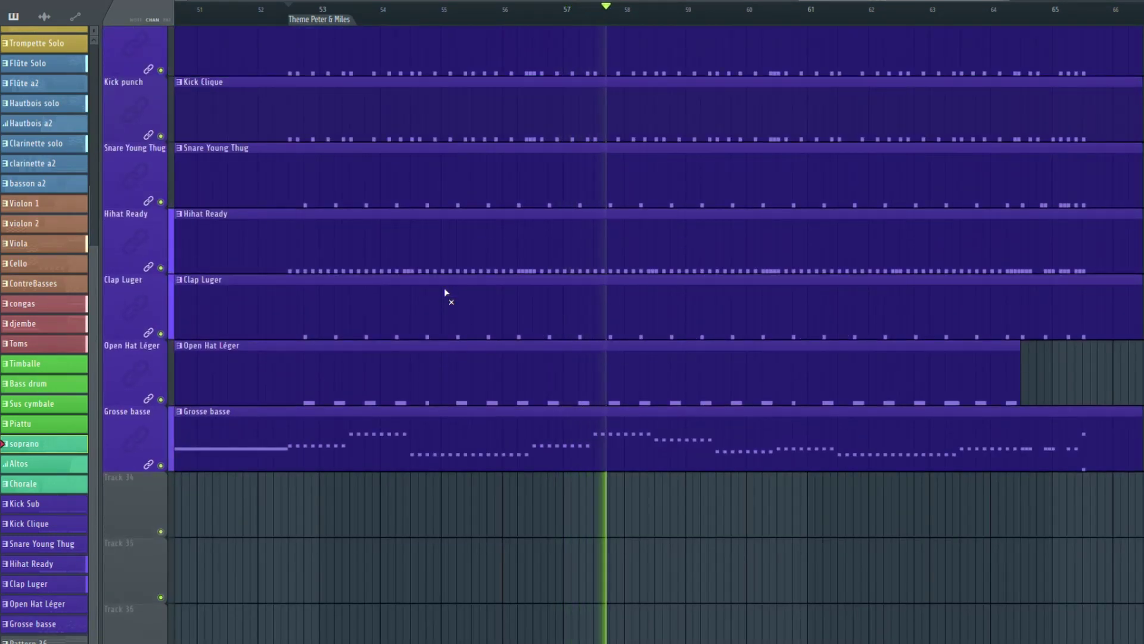
Follow the rhythmic instruments from the drums back up to the woodwinds until the end of the piece, and stop playback
scroll(445, 292, "up", 2)
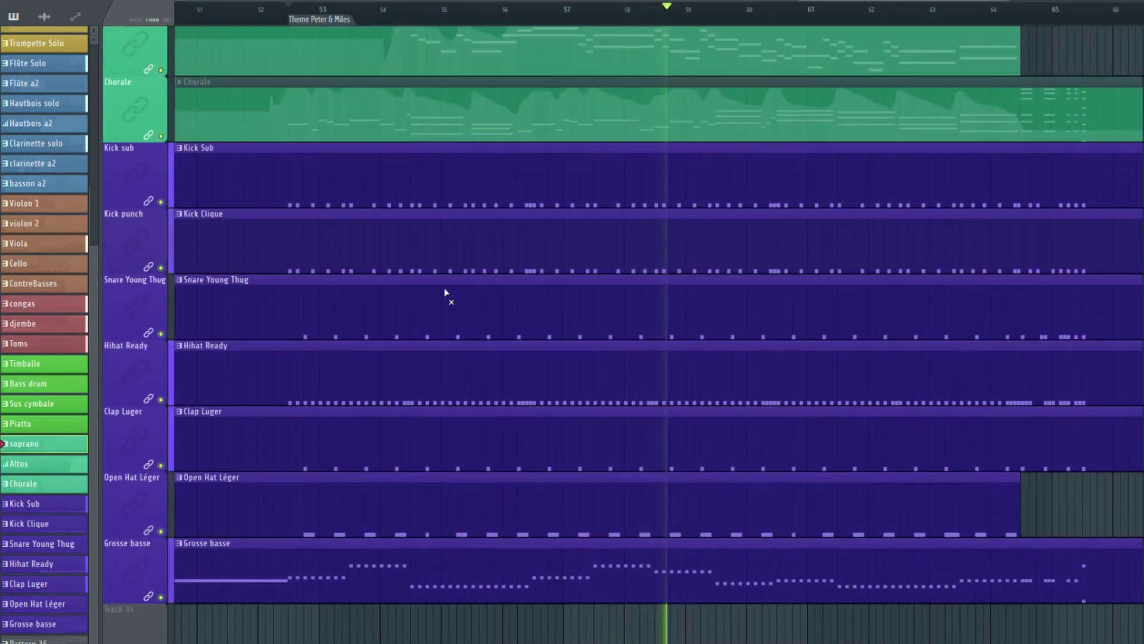
scroll(445, 292, "up", 20)
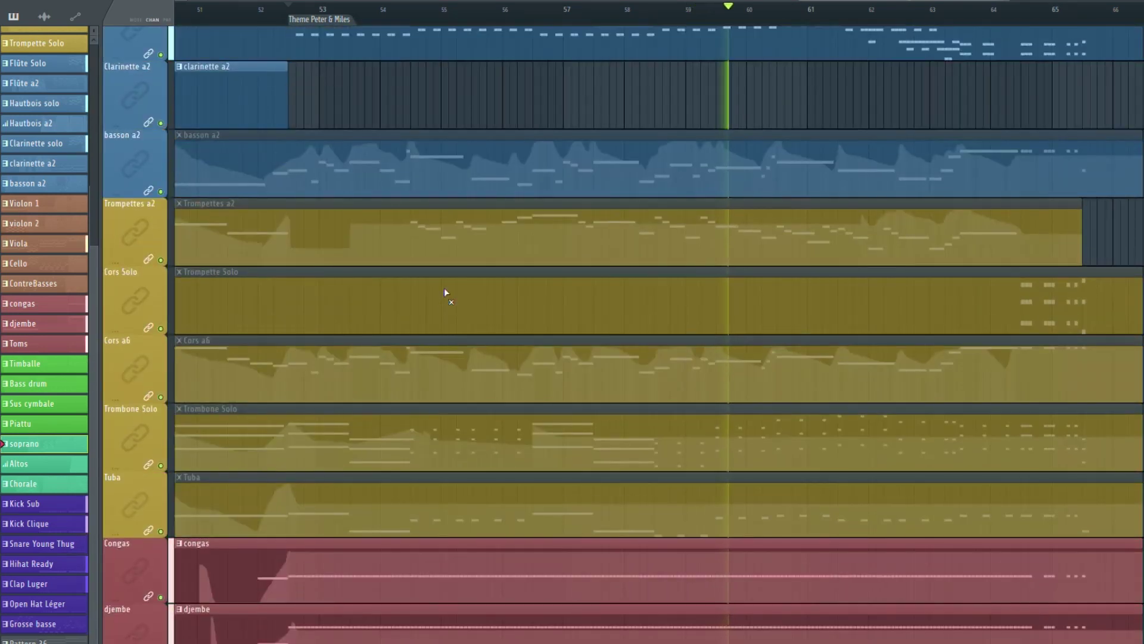
scroll(445, 292, "up", 5)
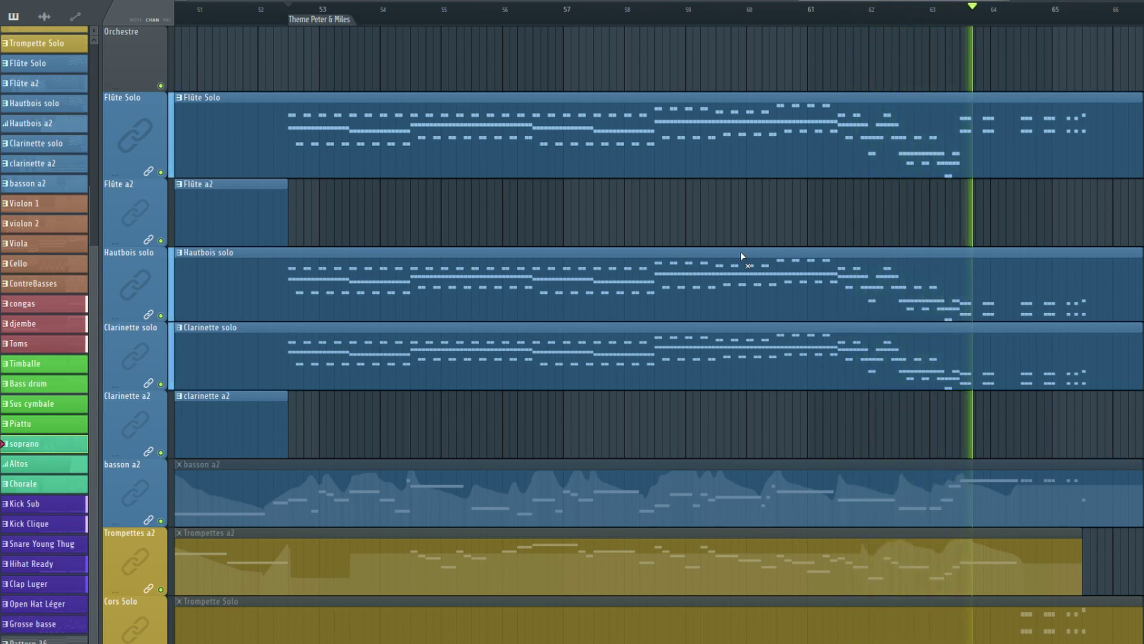
scroll(842, 255, "down", 2)
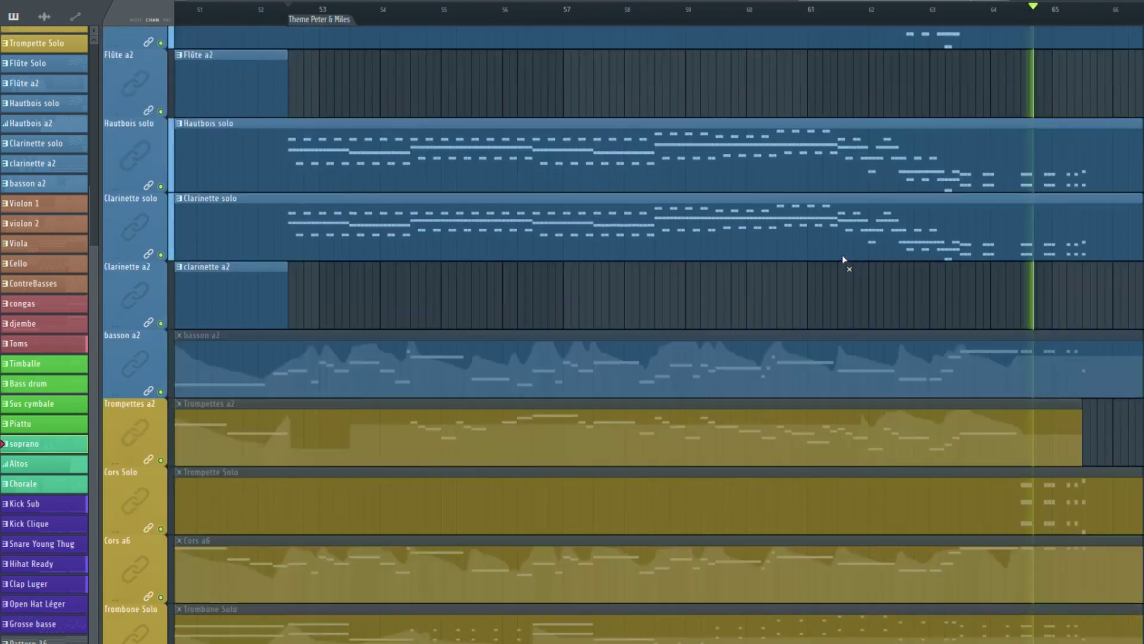
scroll(842, 255, "down", 4)
scroll(842, 255, "up", 2)
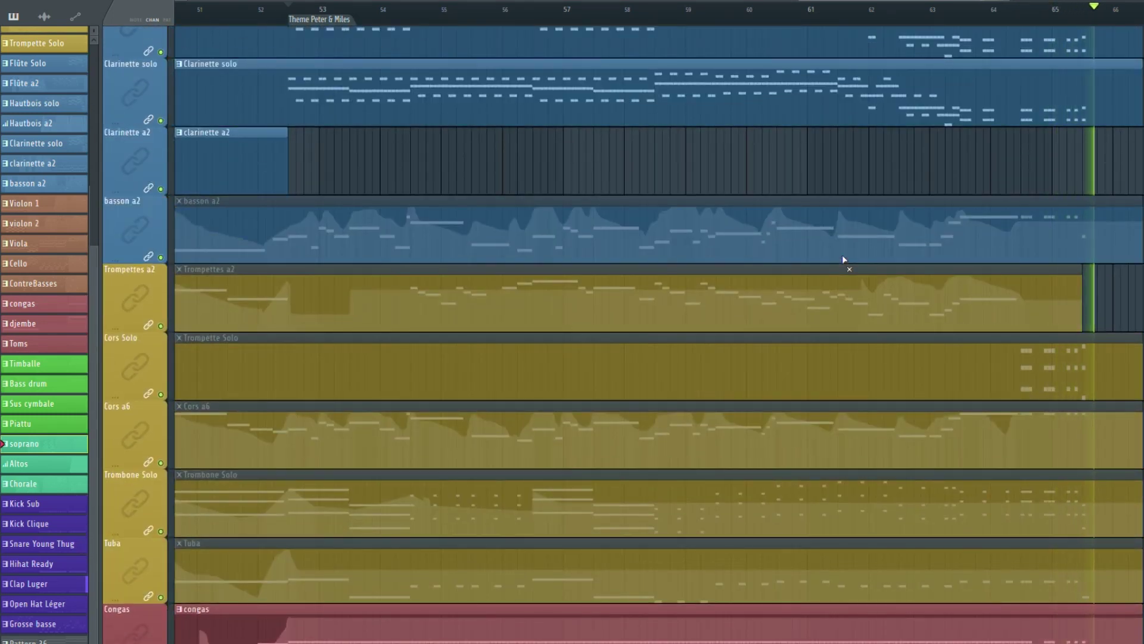
scroll(843, 260, "up", 4)
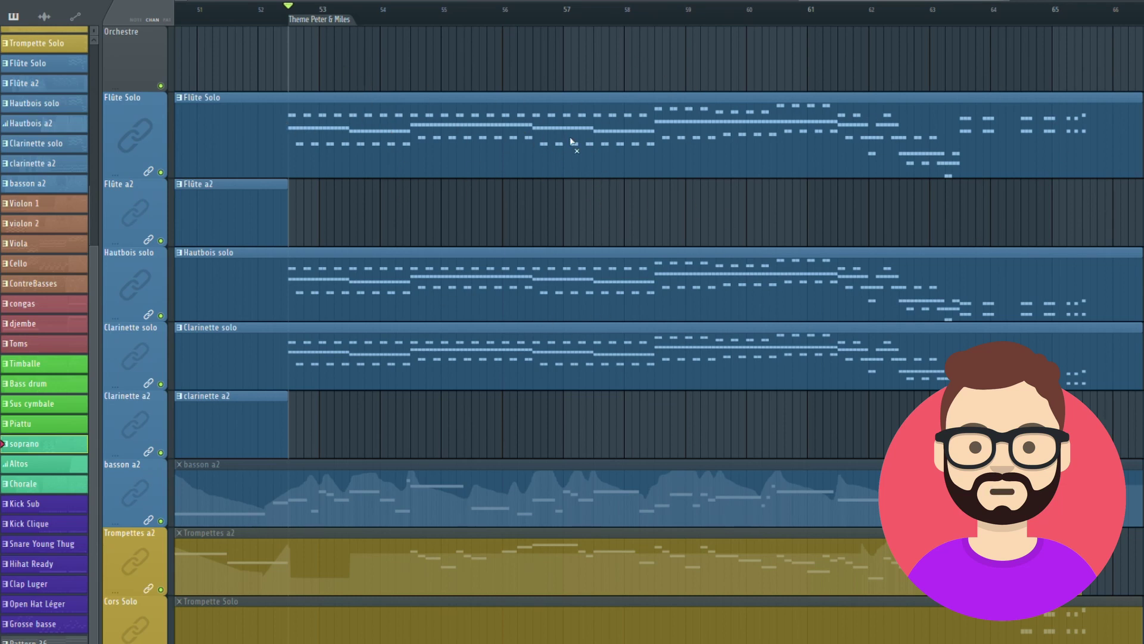
Open the congas clip to examine its rhythmic part
scroll(580, 138, "down", 12)
scroll(617, 128, "up", 1)
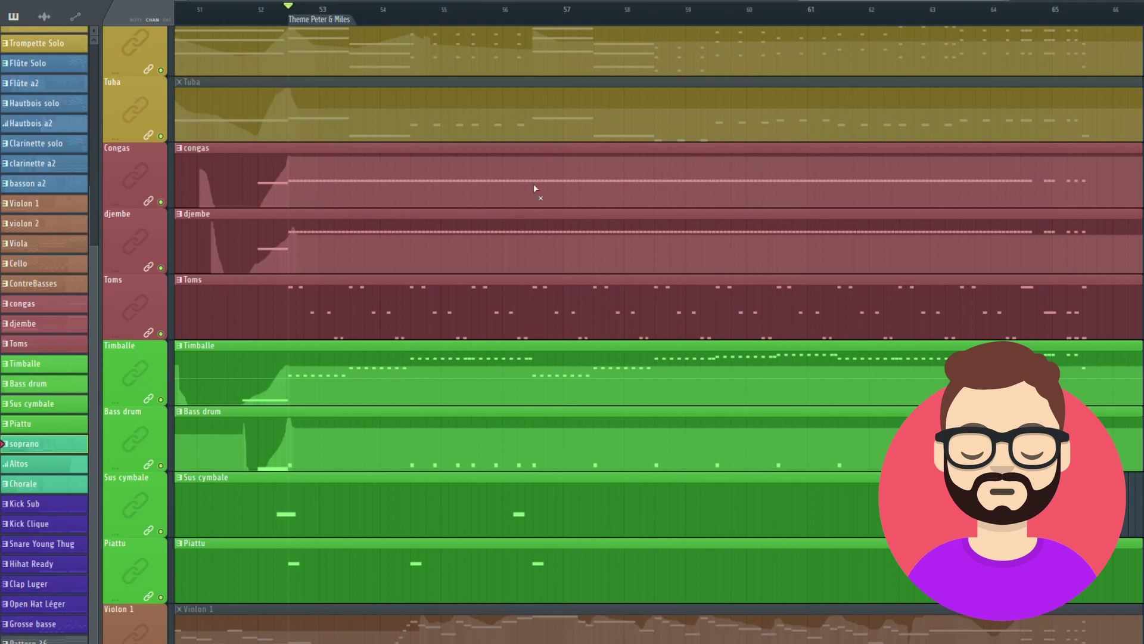
double_click(387, 195)
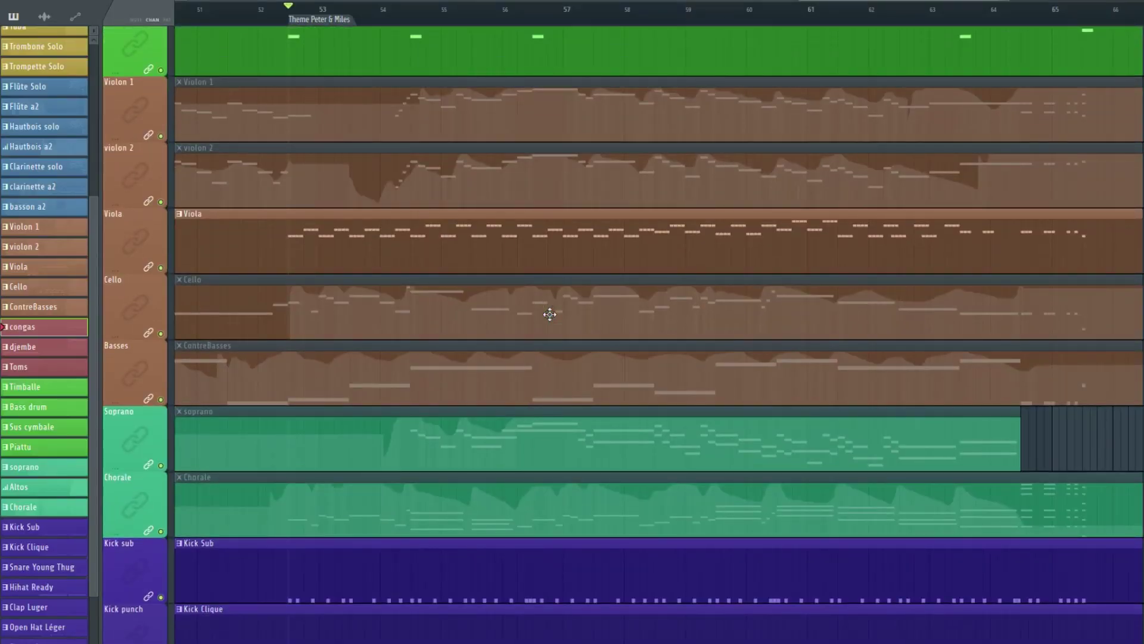
Review the rhythmic tracks and unmute the Trombone Solo clip to add it as a harmonic instrument
scroll(549, 314, "down", 7)
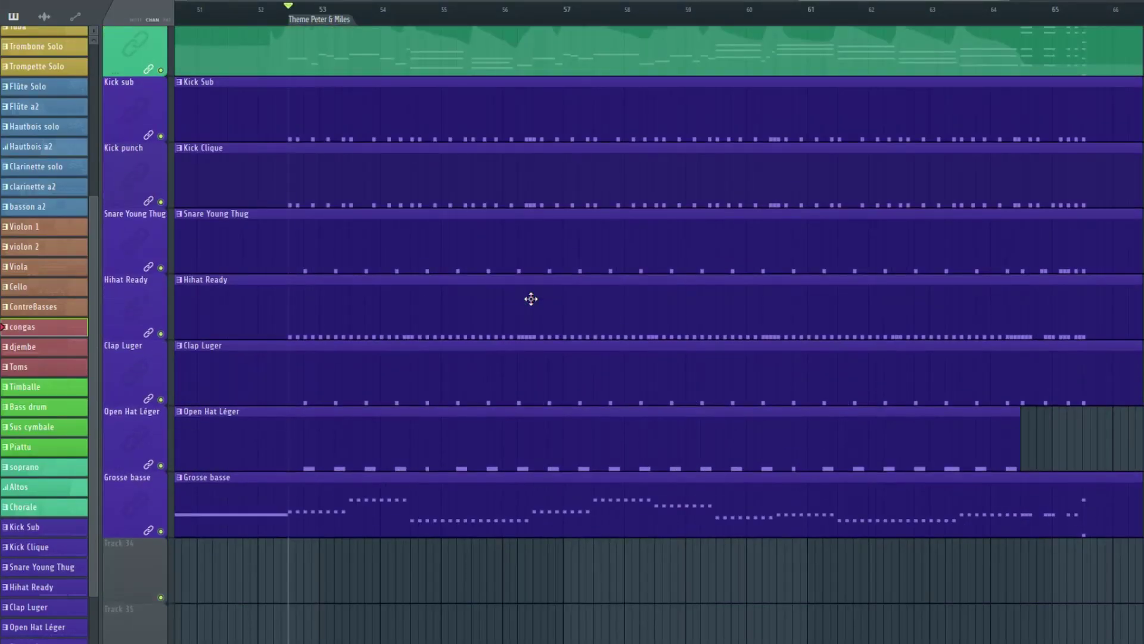
scroll(531, 299, "up", 15)
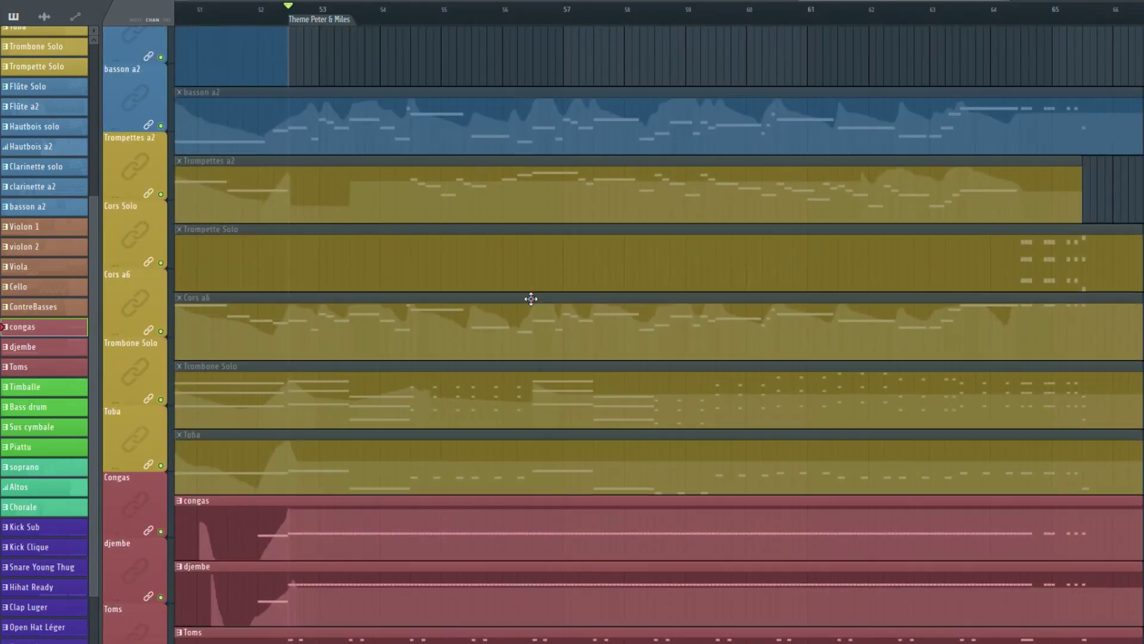
scroll(531, 298, "up", 6)
scroll(530, 299, "down", 7)
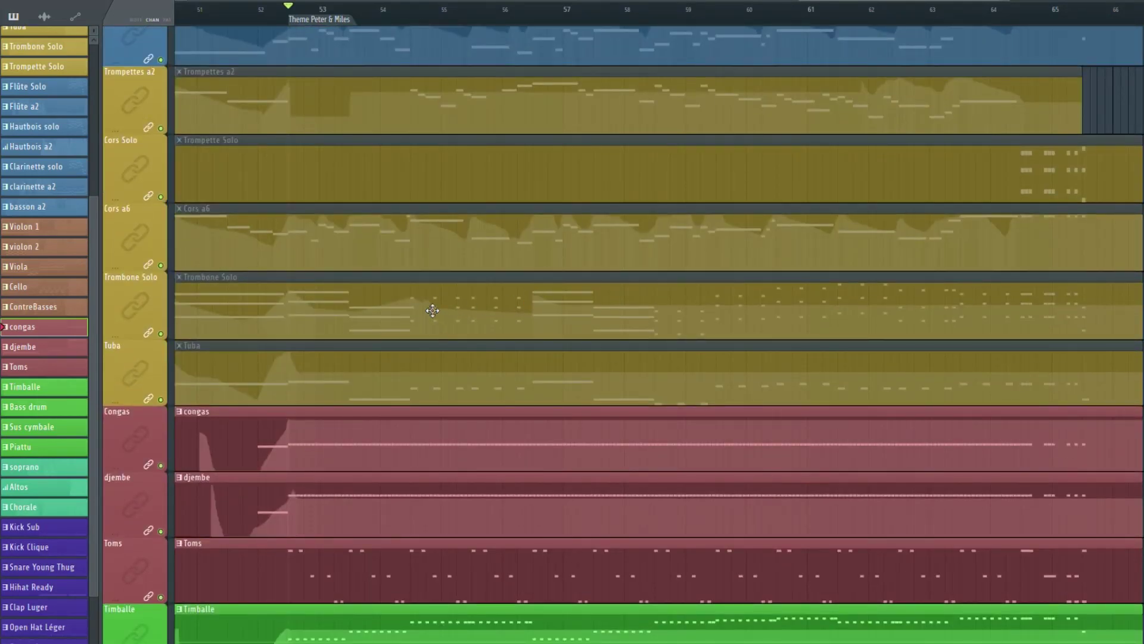
left_click(415, 299)
Play Theme Peter & Miles with the Trombone Solo included and unmute the Tuba clip during playback
scroll(485, 12, "down", 5)
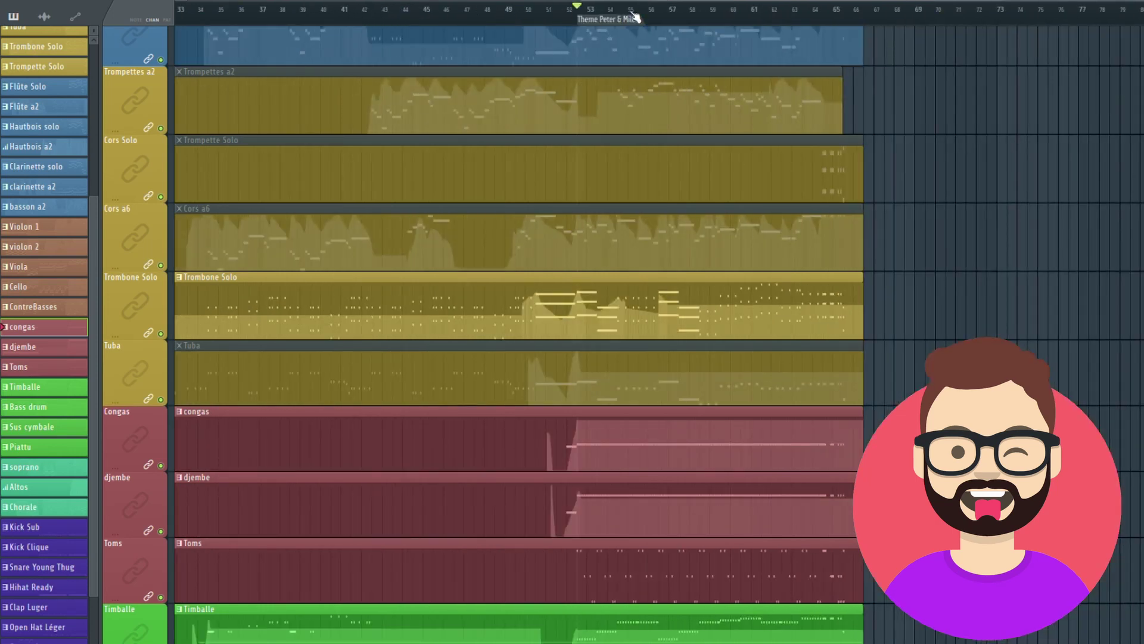
scroll(633, 15, "up", 7)
mouse_move(911, 4)
left_mouse_down()
mouse_move(968, 2)
mouse_move(899, 1)
mouse_move(913, 1)
left_mouse_up()
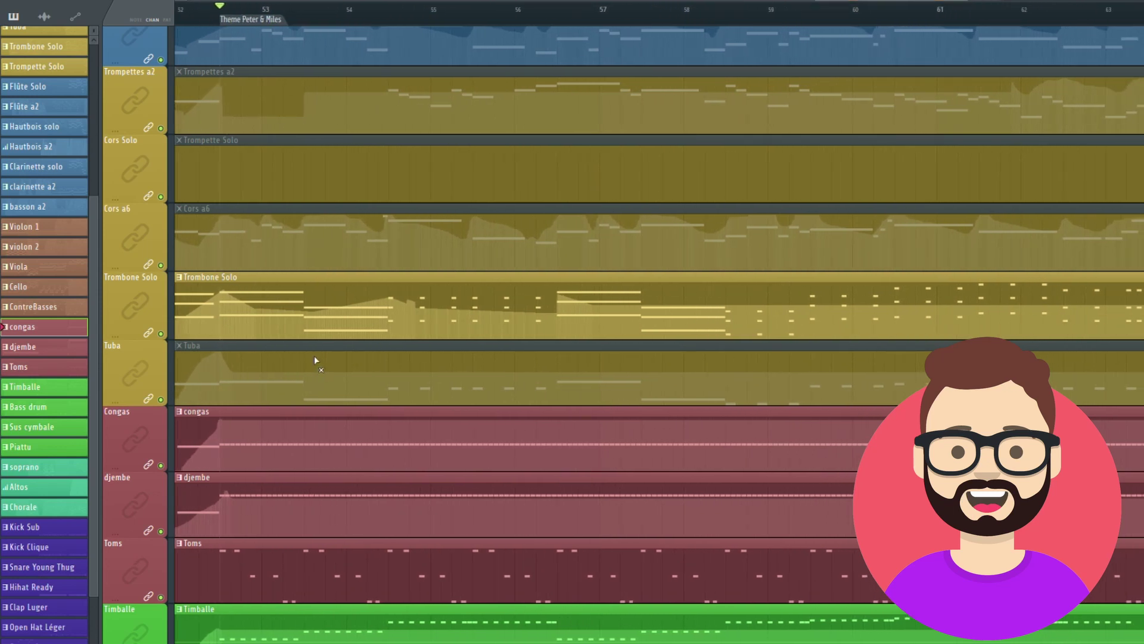
scroll(372, 13, "down", 2)
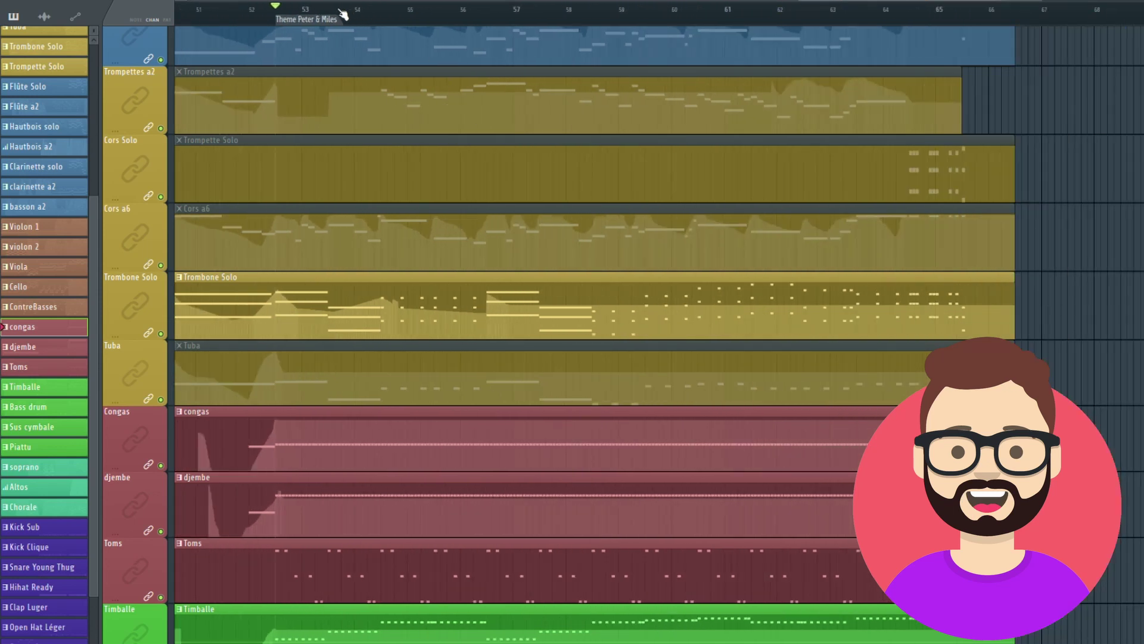
scroll(342, 15, "up", 2)
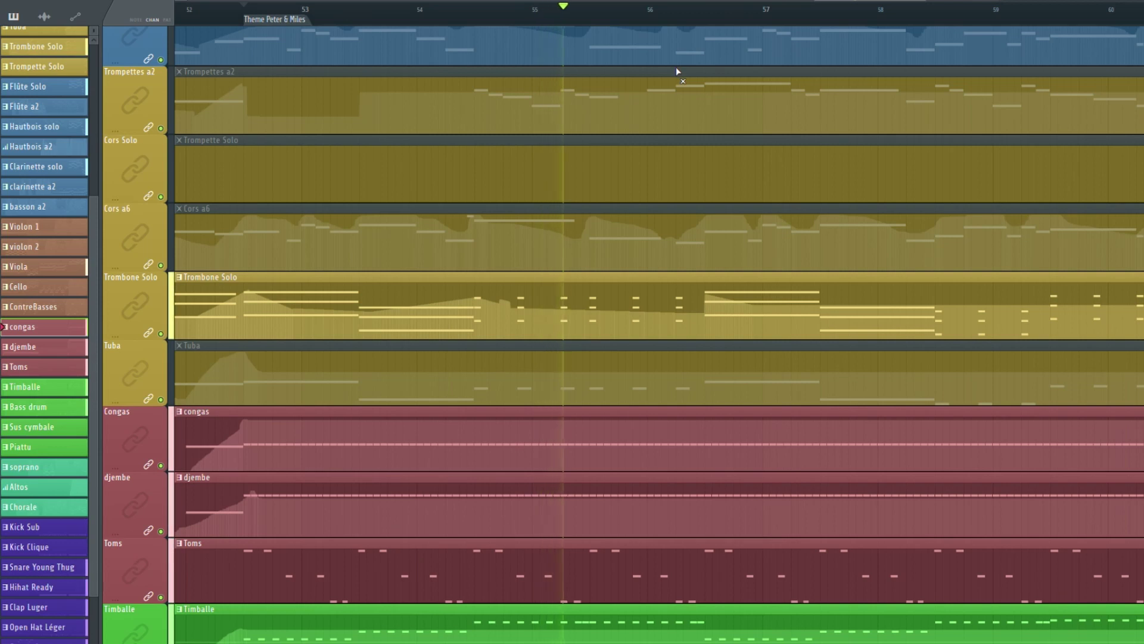
left_click(555, 374)
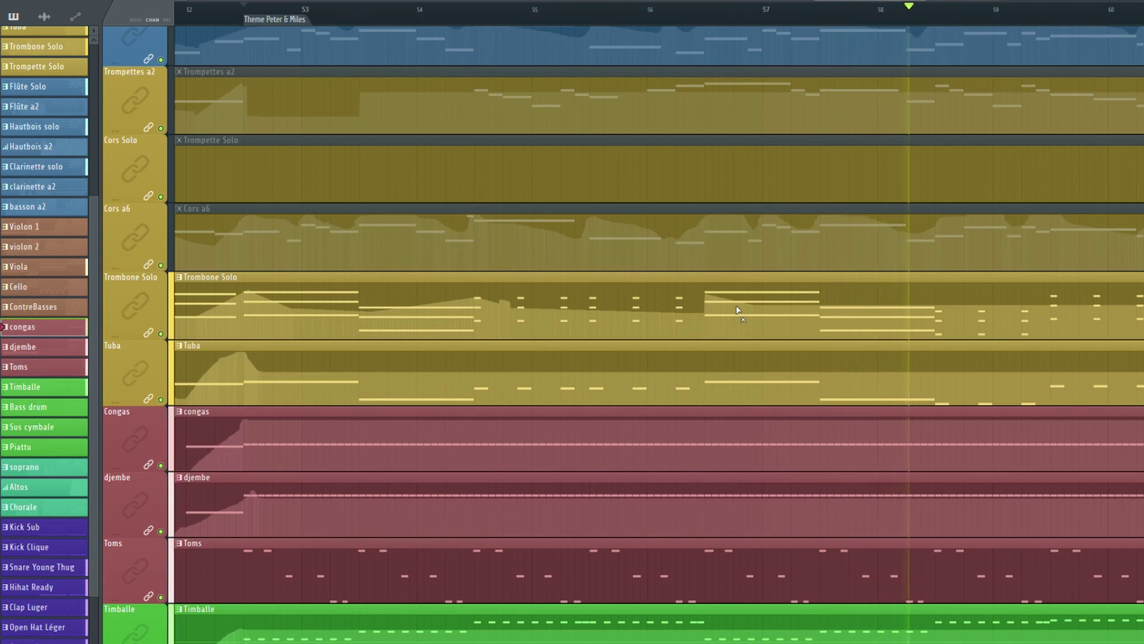
Follow playback of Theme Peter & Miles down to the strings, unmute the ContreBasses clip and stop playback
scroll(738, 309, "down", 7)
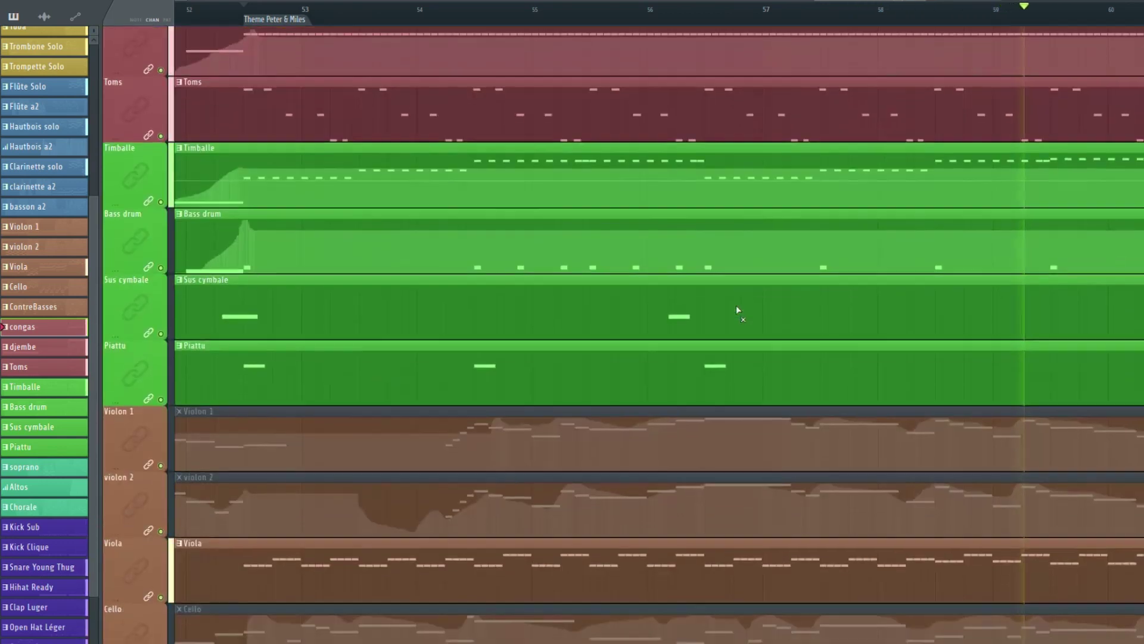
scroll(737, 310, "down", 5)
left_click(729, 373)
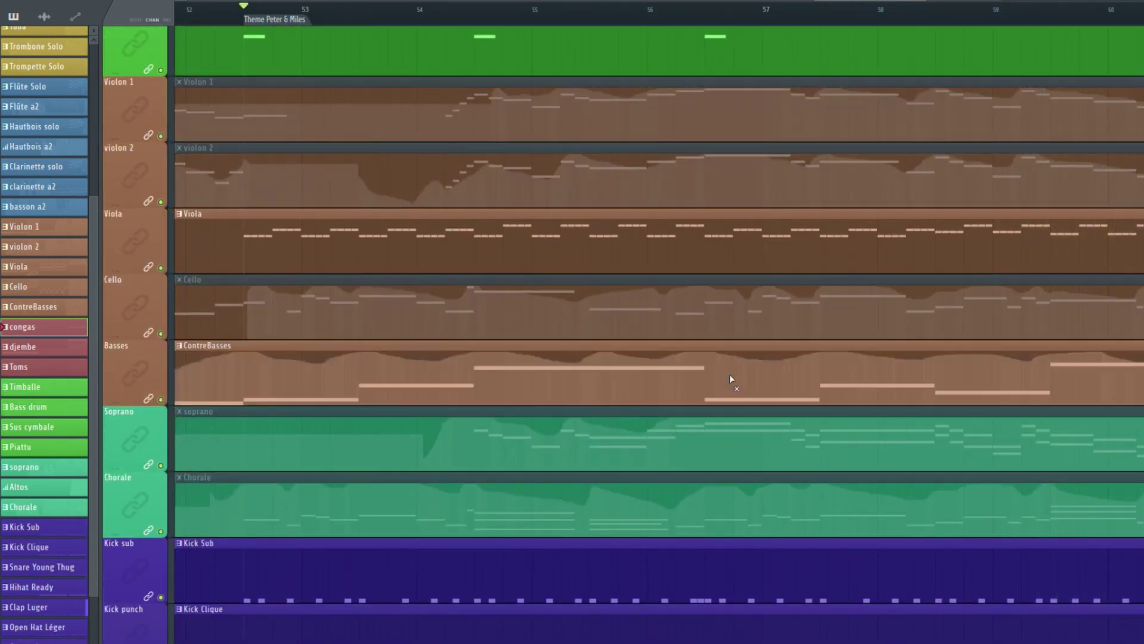
Review the tracks from the woodwinds to the drums and unmute the Chorale and Cello clips
scroll(739, 371, "down", 8)
scroll(733, 371, "up", 15)
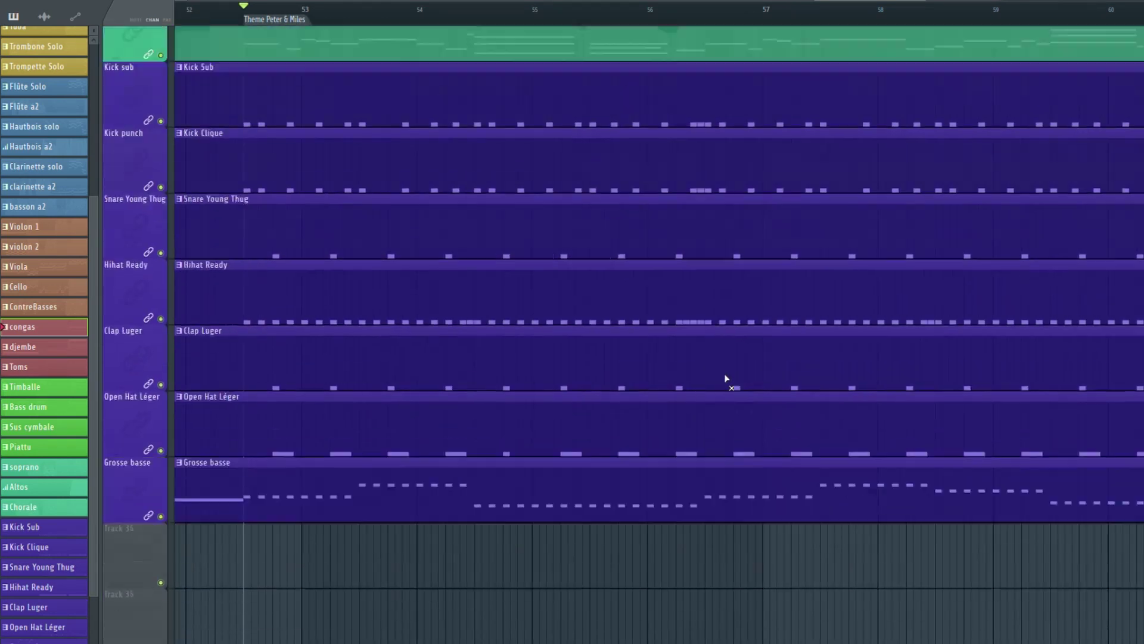
scroll(690, 371, "up", 4)
scroll(690, 371, "down", 3)
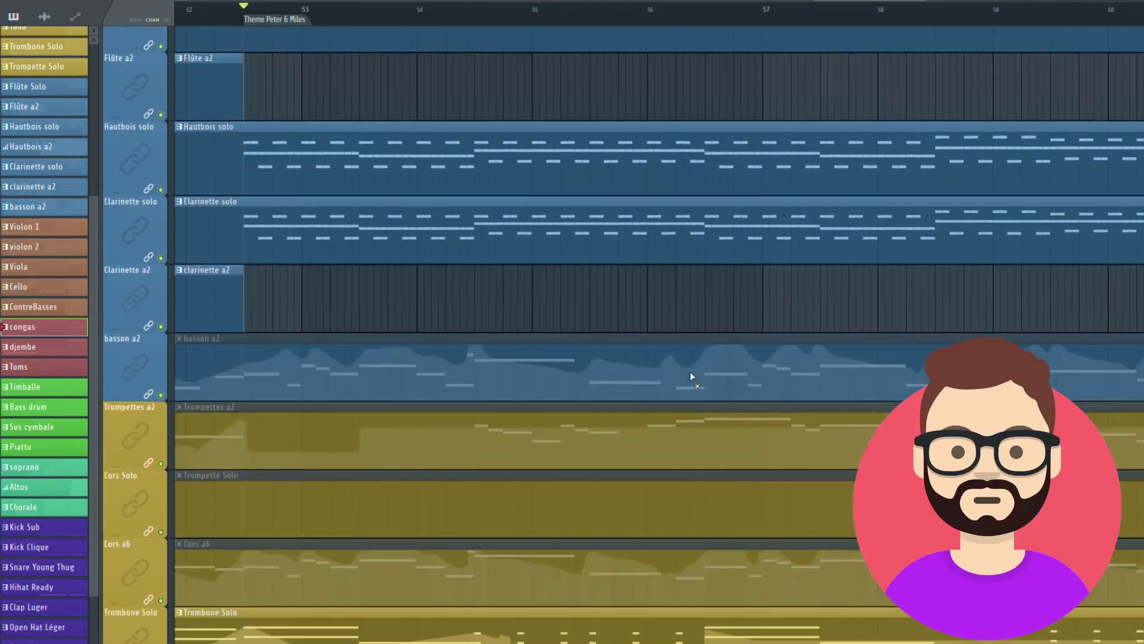
scroll(399, 275, "down", 10)
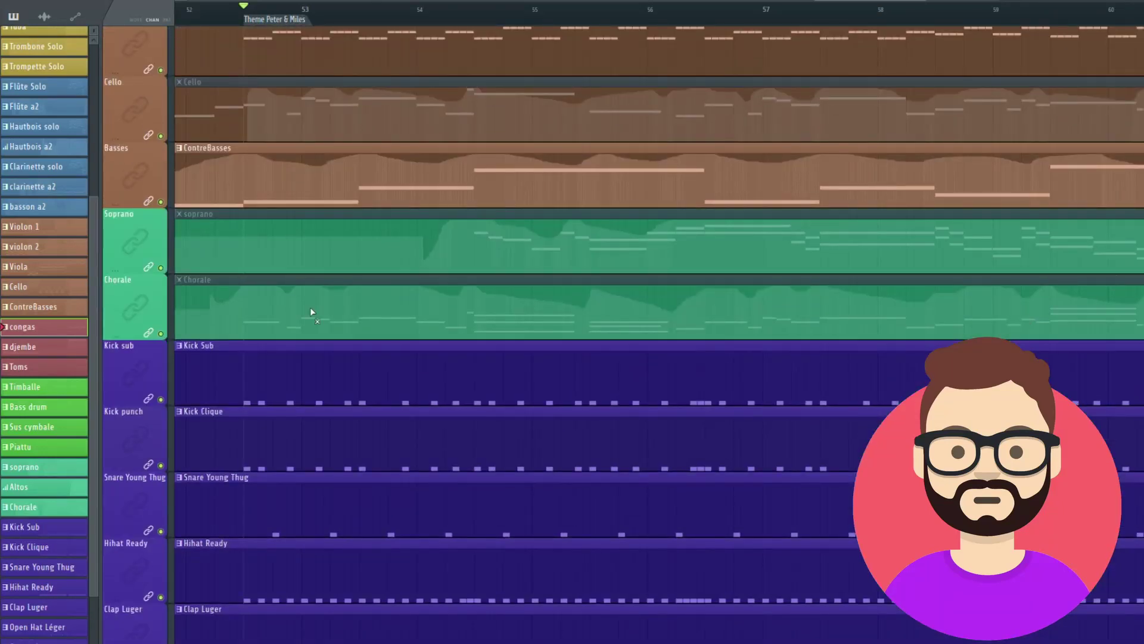
scroll(311, 309, "up", 3)
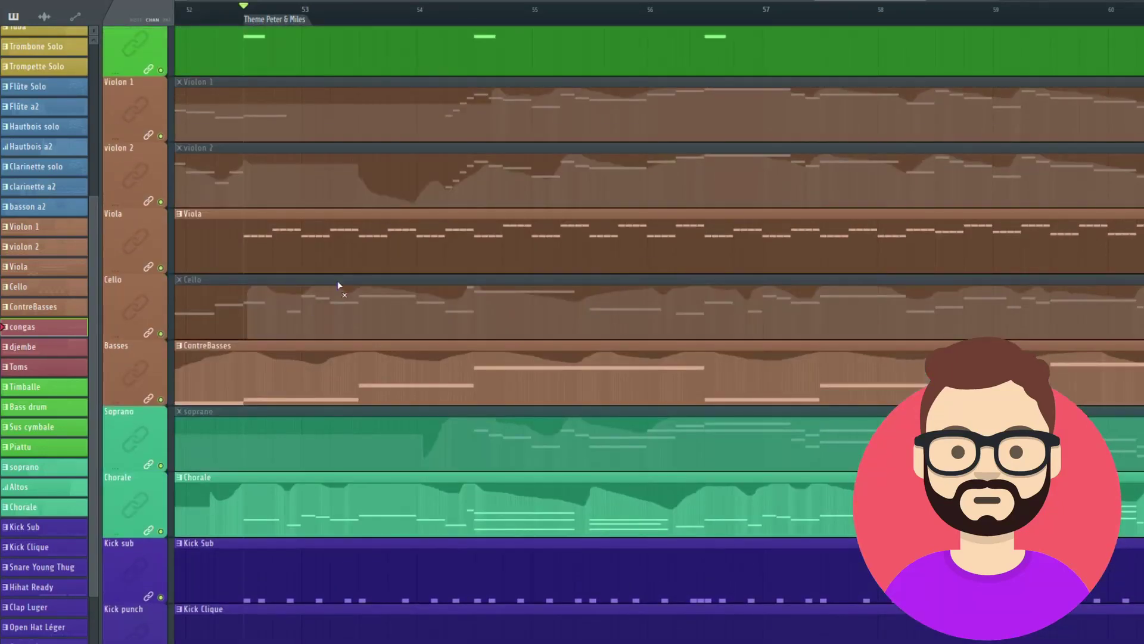
scroll(333, 319, "up", 10)
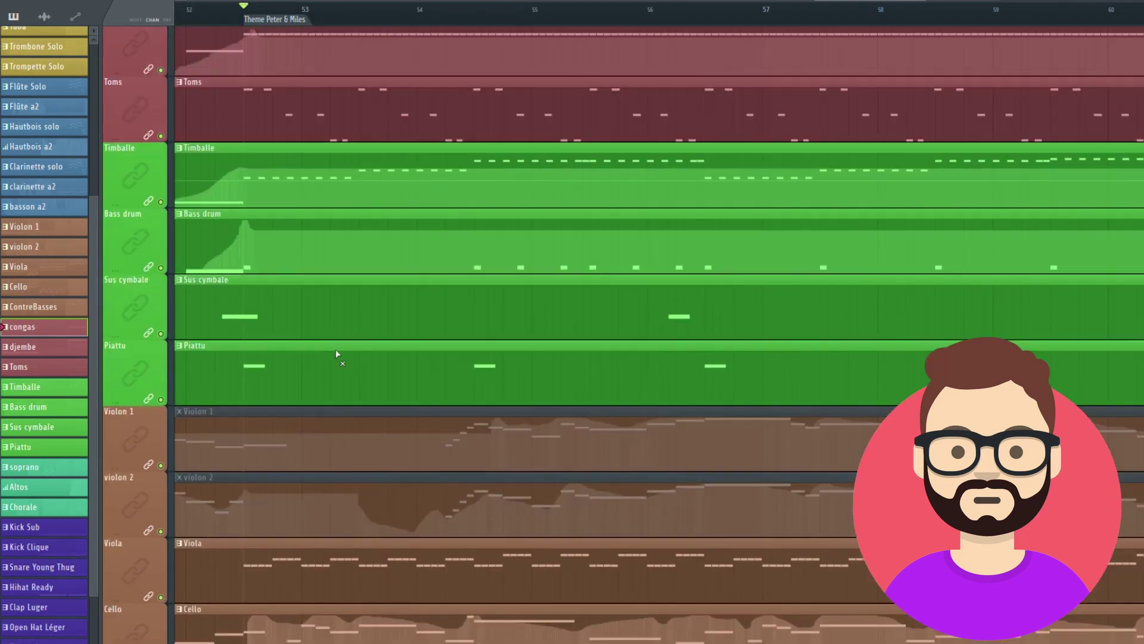
scroll(292, 416, "down", 10)
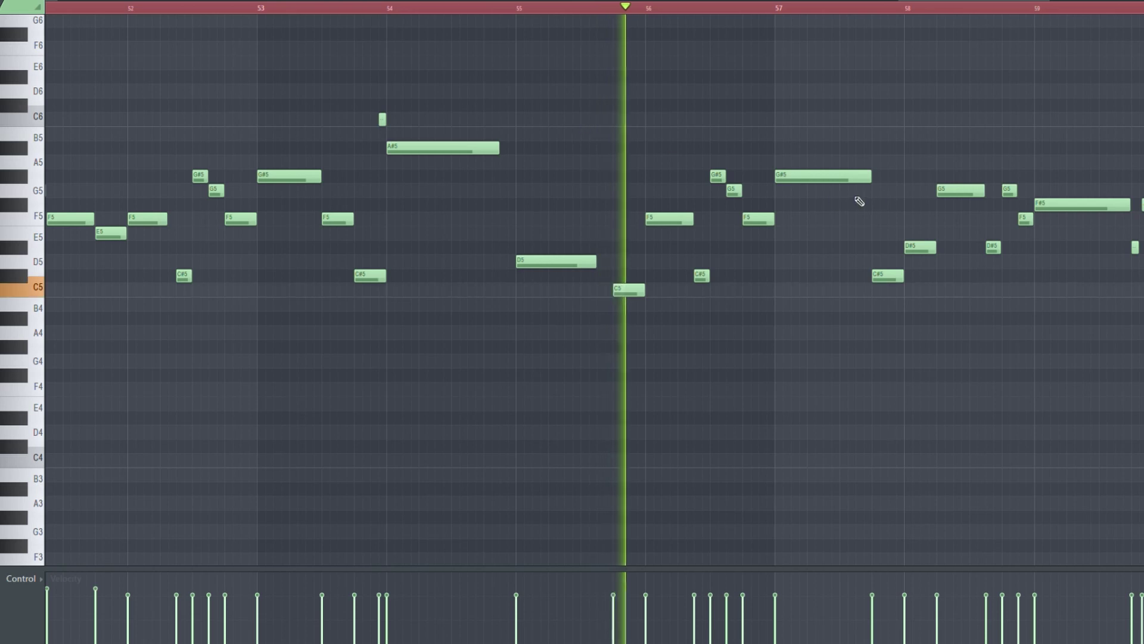
Follow the Cors a6 melody in the piano roll up to bar 64 during playback, and stop playback
left_click_drag(965, 2, 1015, 0)
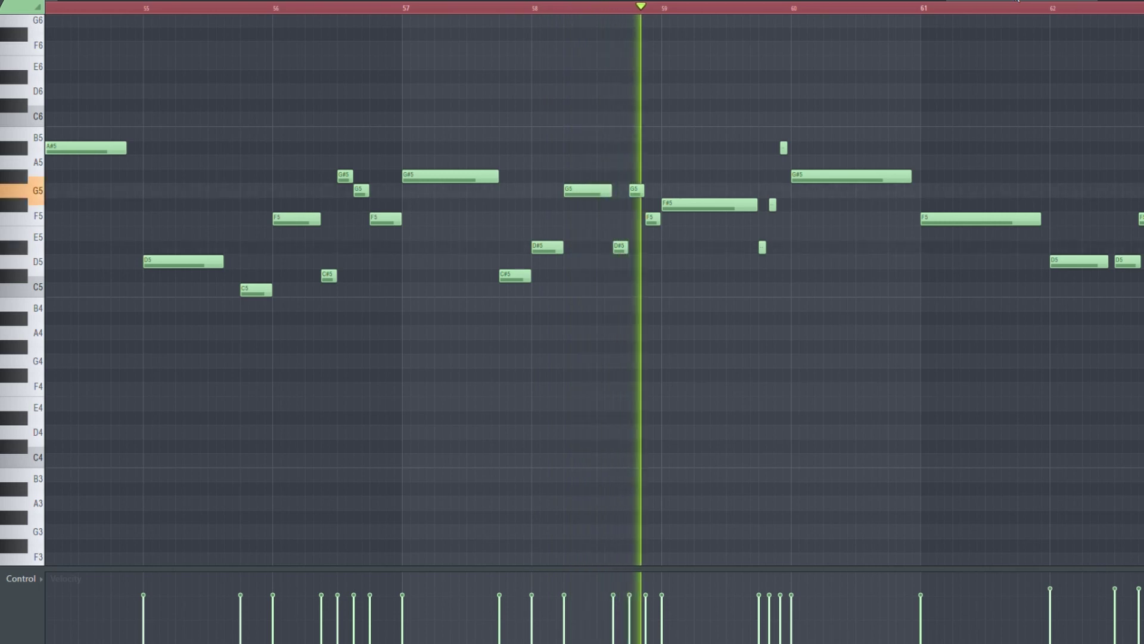
left_click_drag(1017, 0, 1078, 1)
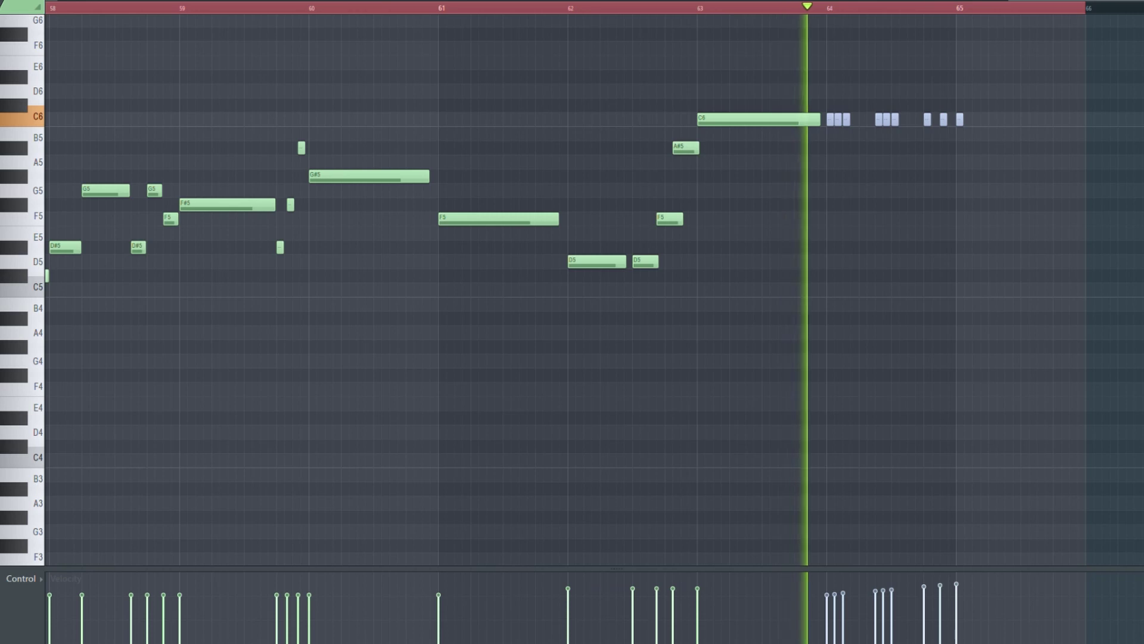
scroll(572, 286, "left", 3)
scroll(994, 14, "down", 3)
scroll(993, 15, "left", 6)
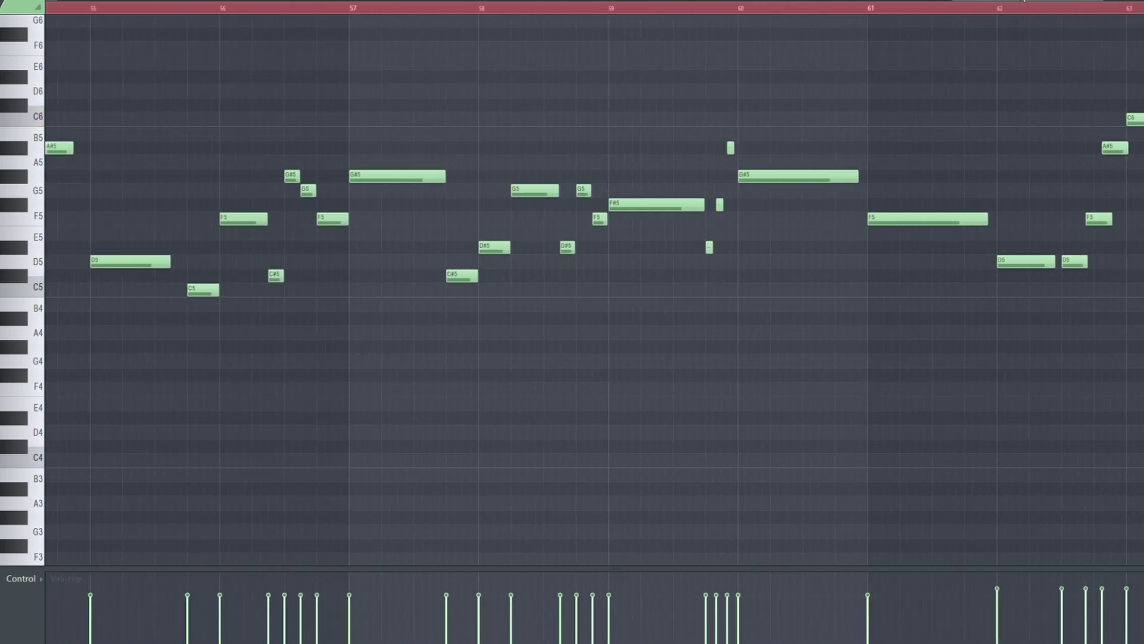
Frame bars 51 to 57 of the melody and select its notes from bar 54 to bar 56
scroll(993, 15, "down", 1)
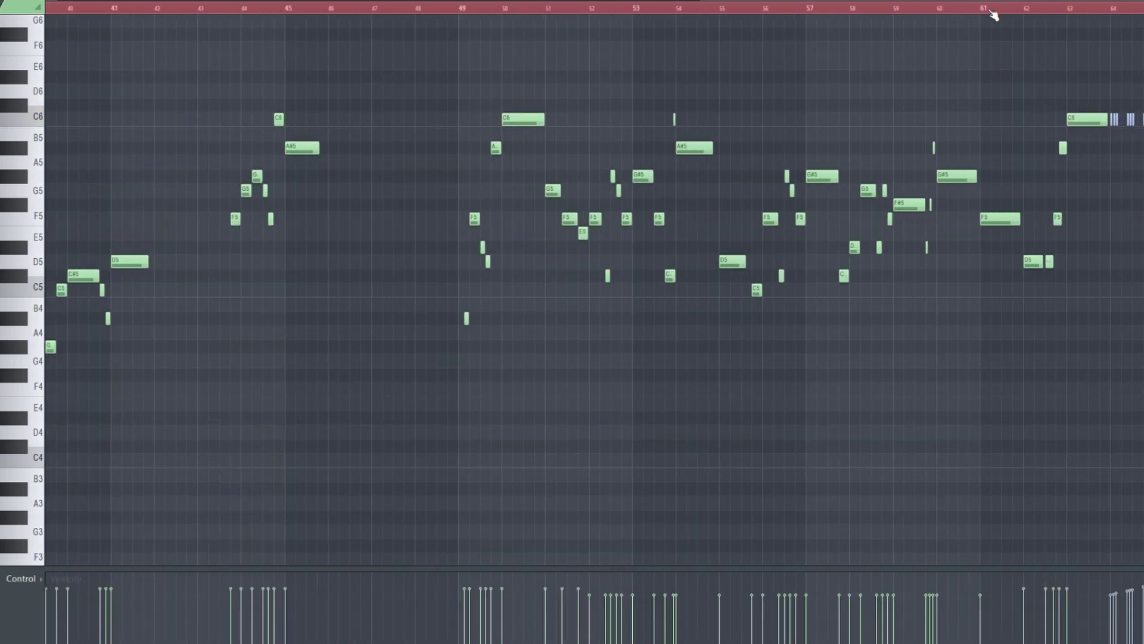
scroll(993, 14, "up", 2)
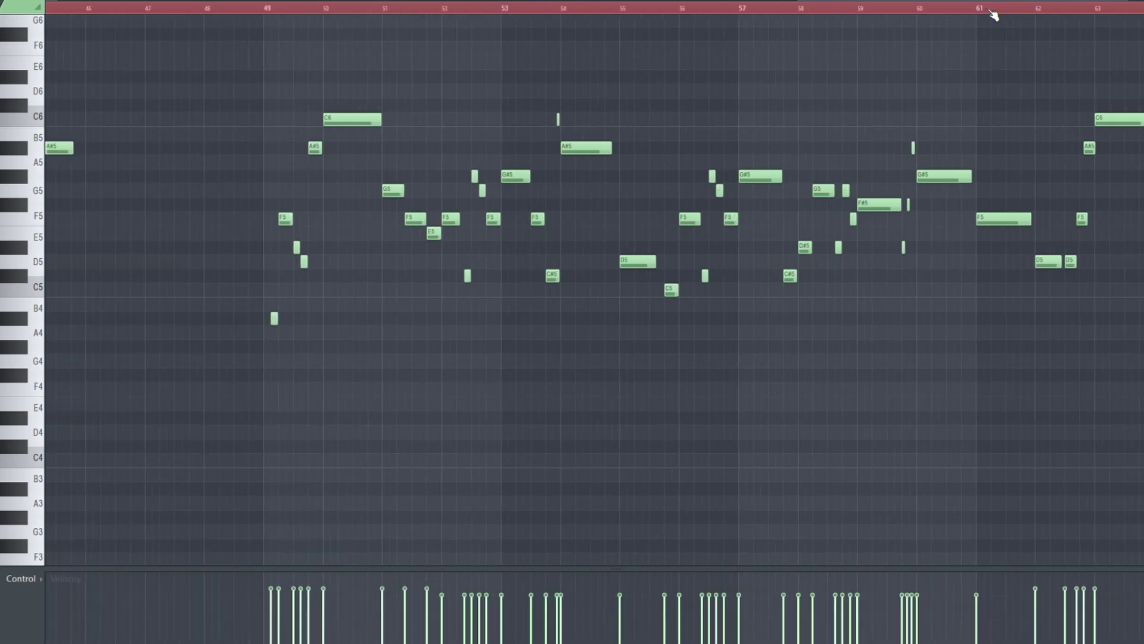
scroll(993, 15, "up", 1)
scroll(182, 12, "up", 2)
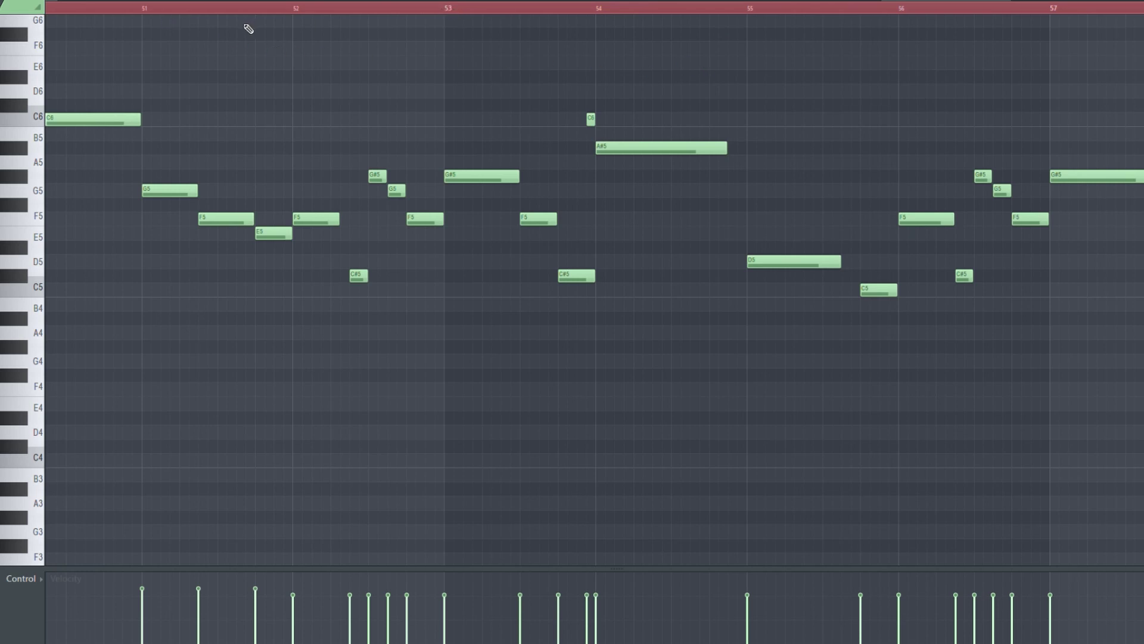
left_click(600, 11)
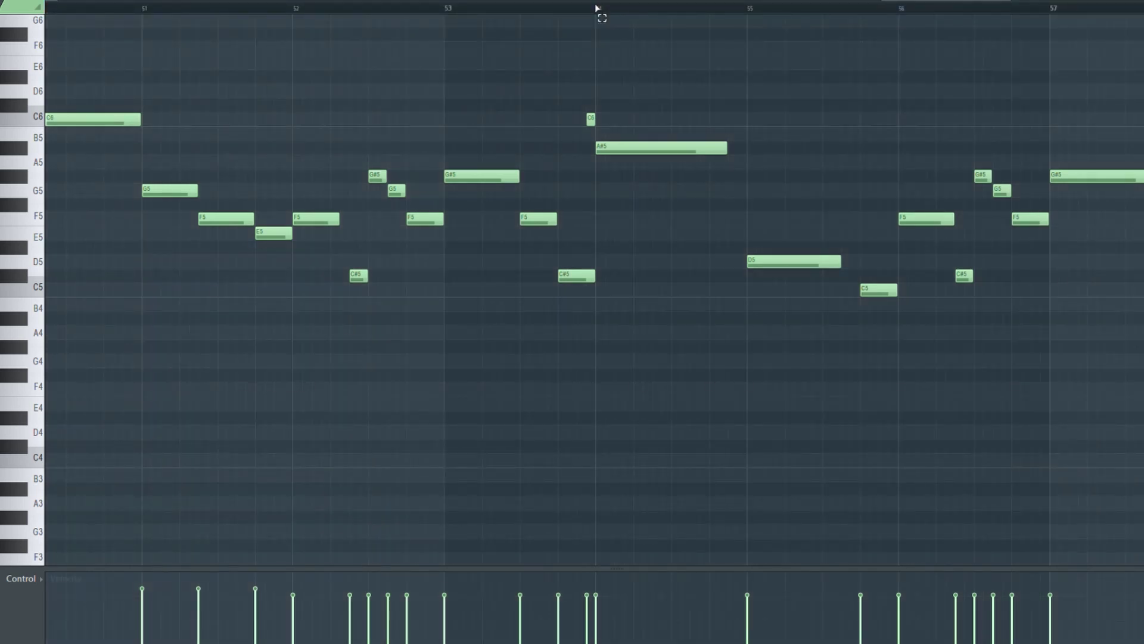
left_click_drag(597, 9, 900, 23)
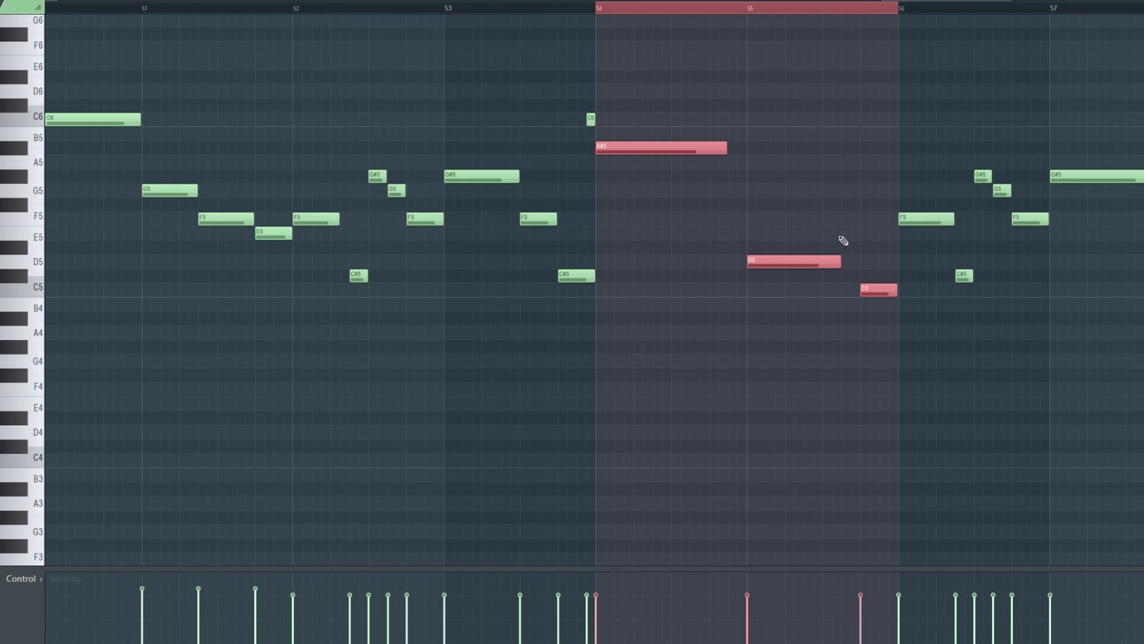
scroll(843, 240, "up", 3)
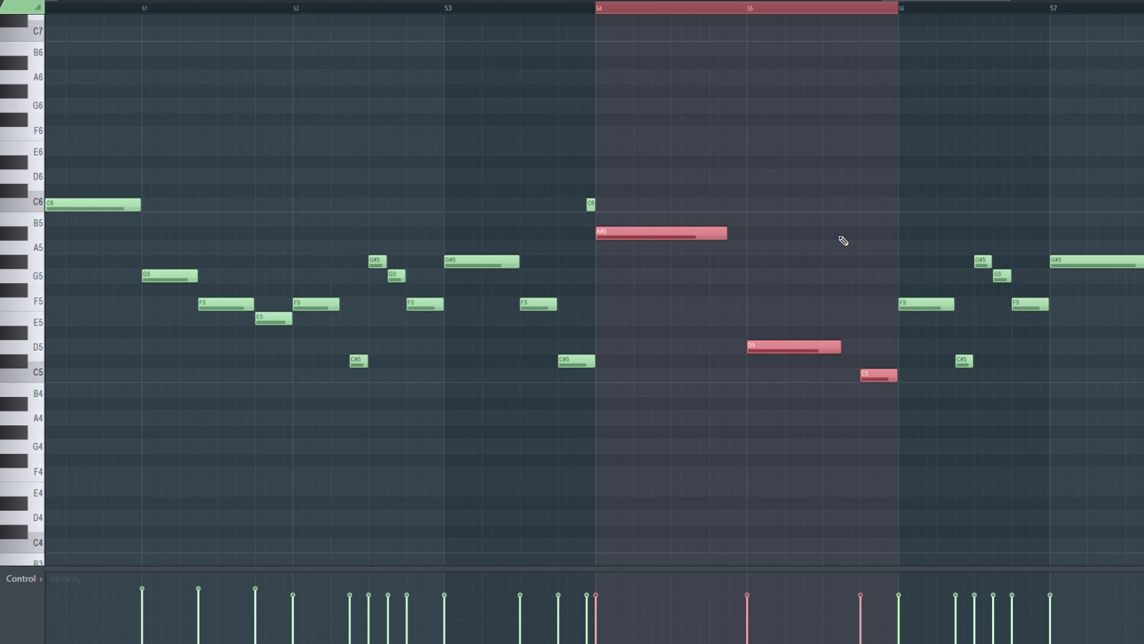
Compare the two parts of the phrase by selecting the notes of bars 51 to 54, and again those of bars 54 to 56
key("ctrl+d")
left_click_drag(143, 13, 593, 21)
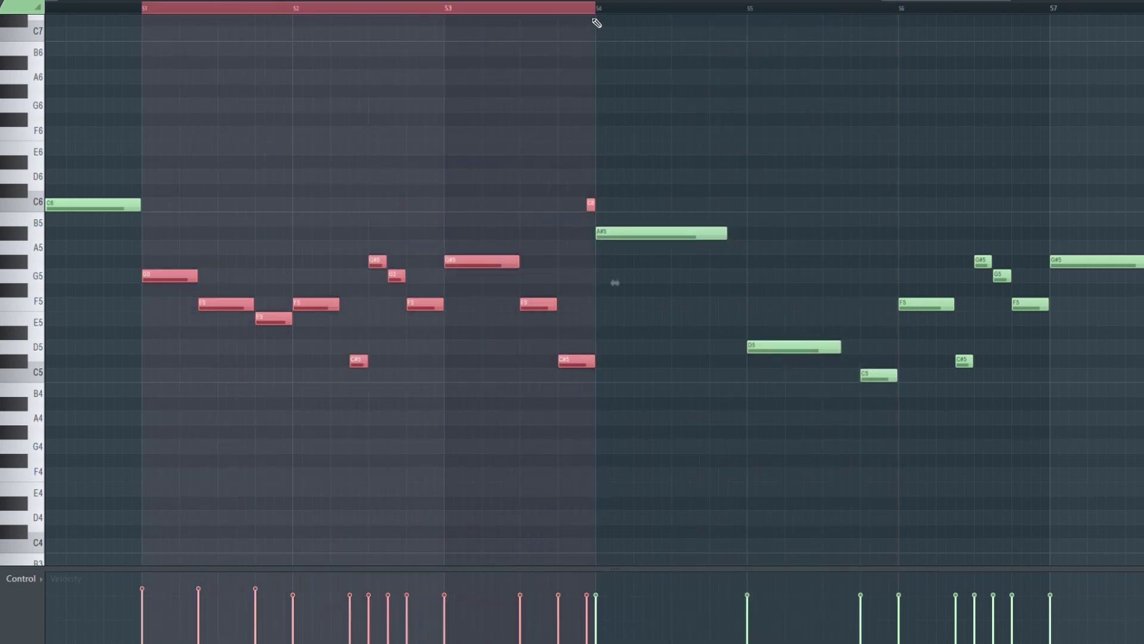
key("ctrl+d")
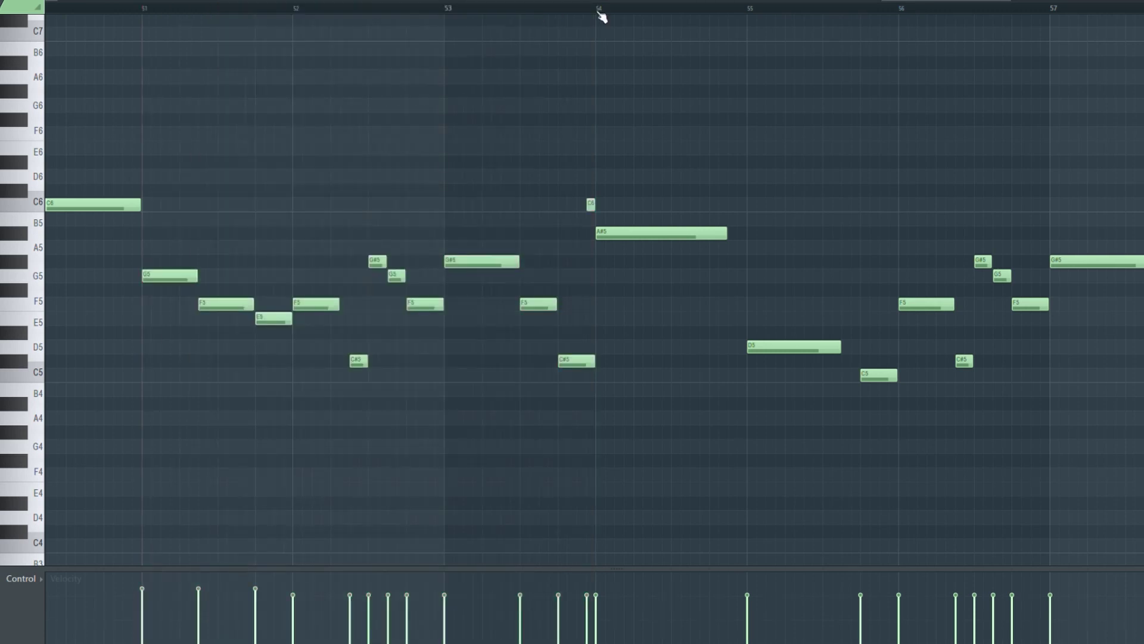
left_click_drag(599, 13, 898, 27)
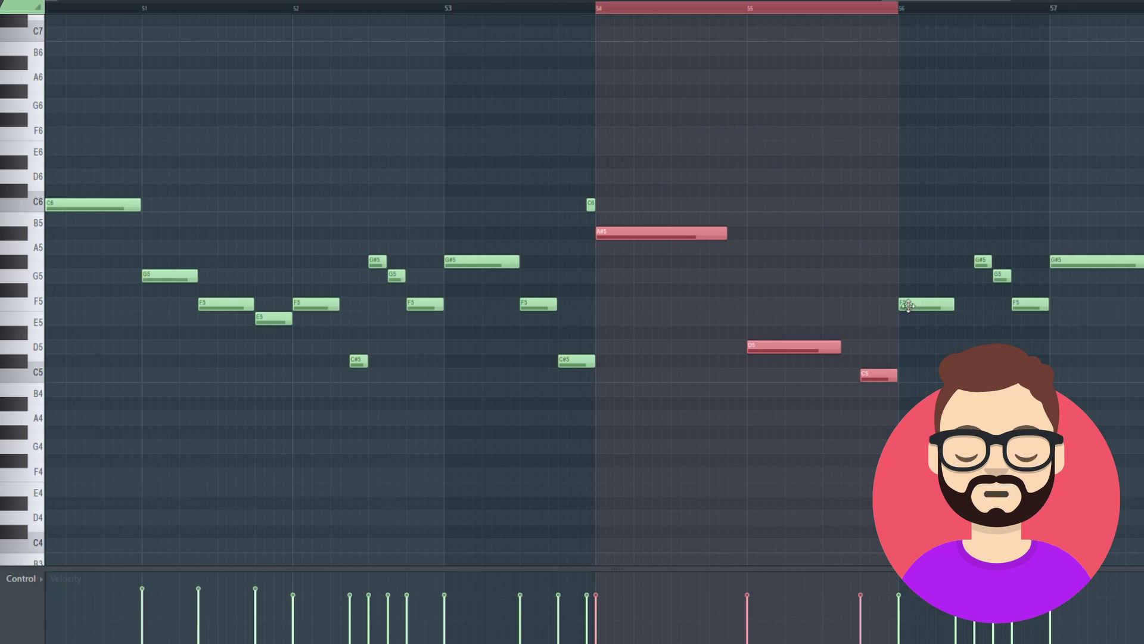
Return to the playlist and unmute the soprano, Violon 1, violon 2 and Trompettes a2 clips to reinforce the melody
key("F5")
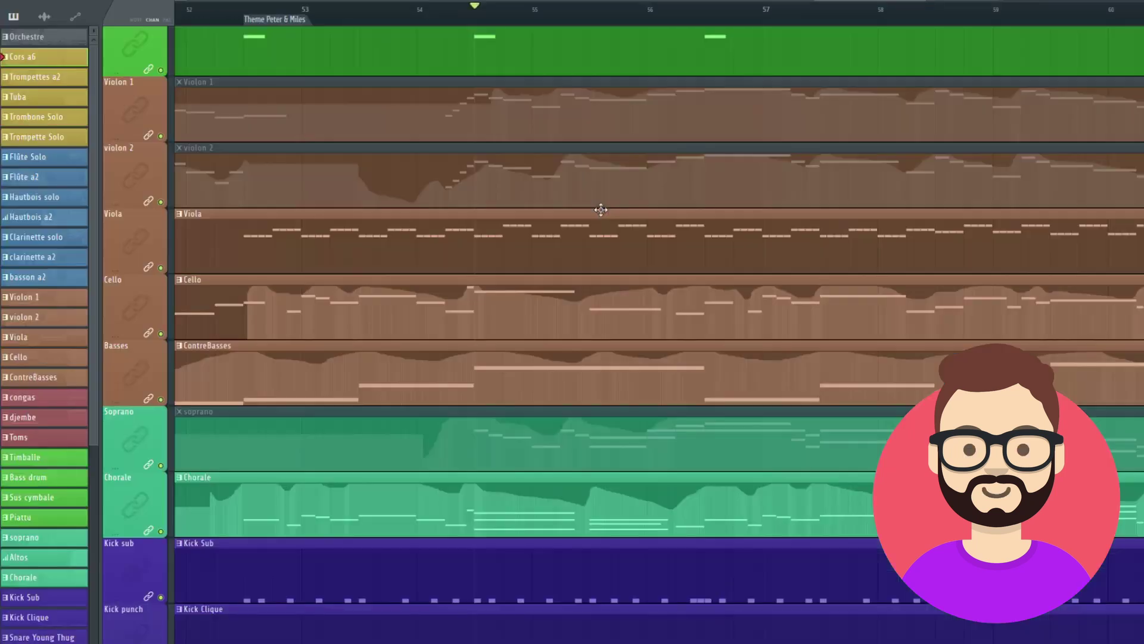
left_click(492, 443)
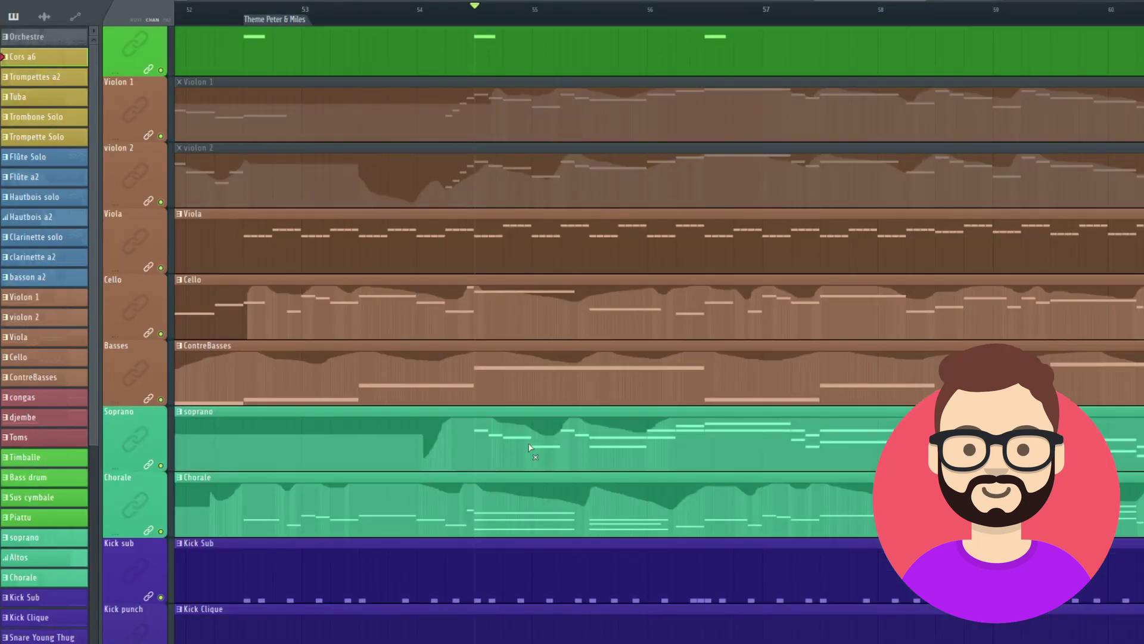
scroll(529, 447, "up", 4)
left_click(460, 416)
left_click(472, 383)
scroll(472, 386, "up", 8)
left_click(482, 104)
scroll(500, 167, "down", 10)
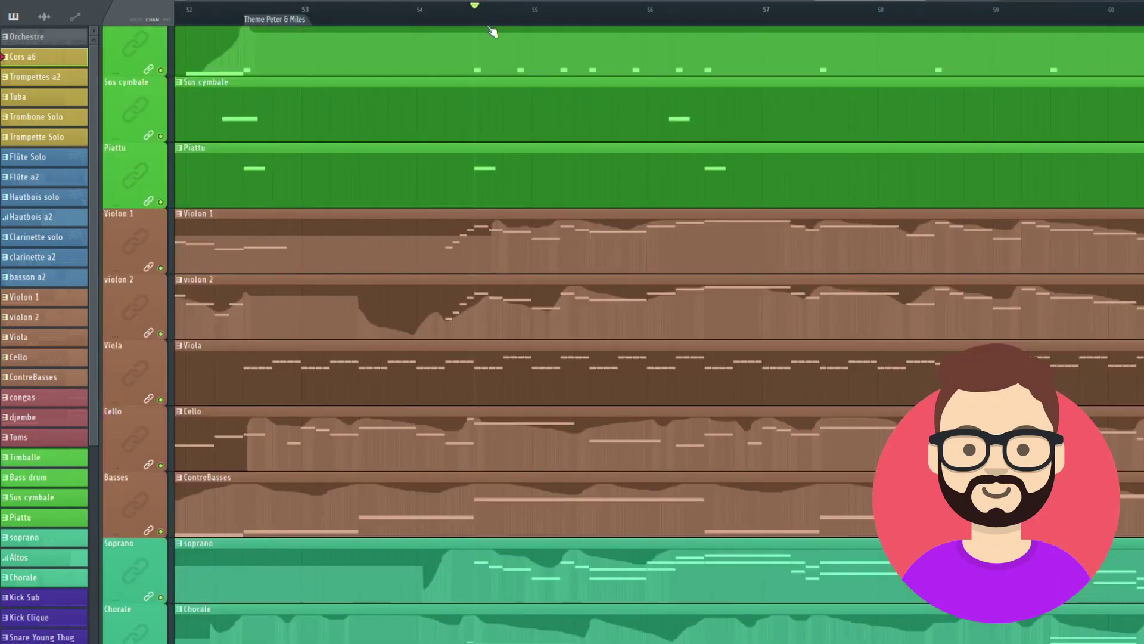
Play the passage from bar 54 with the added melodic instruments, and step the playhead through the rest of the theme up to bar 64
key("space")
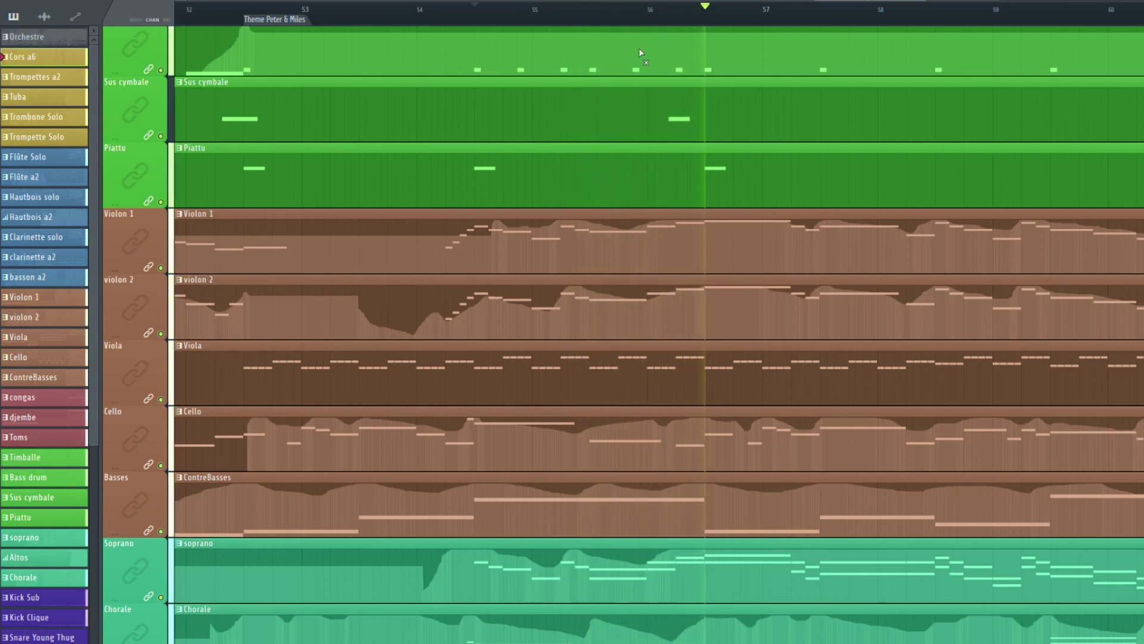
key("space")
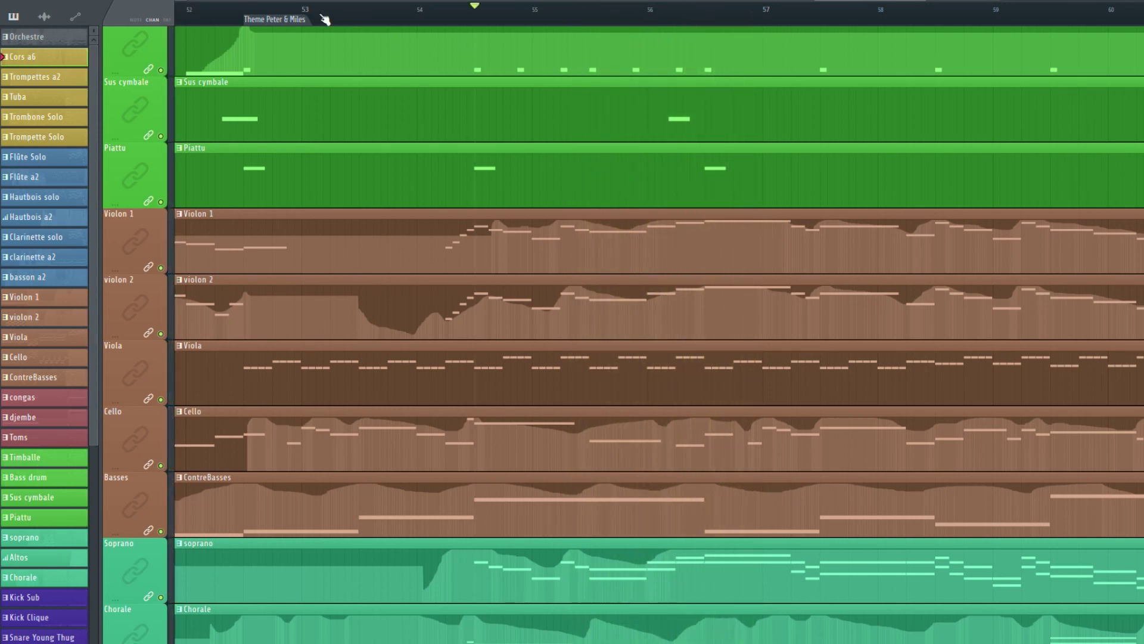
left_click(245, 13)
left_click_drag(246, 15, 488, 13)
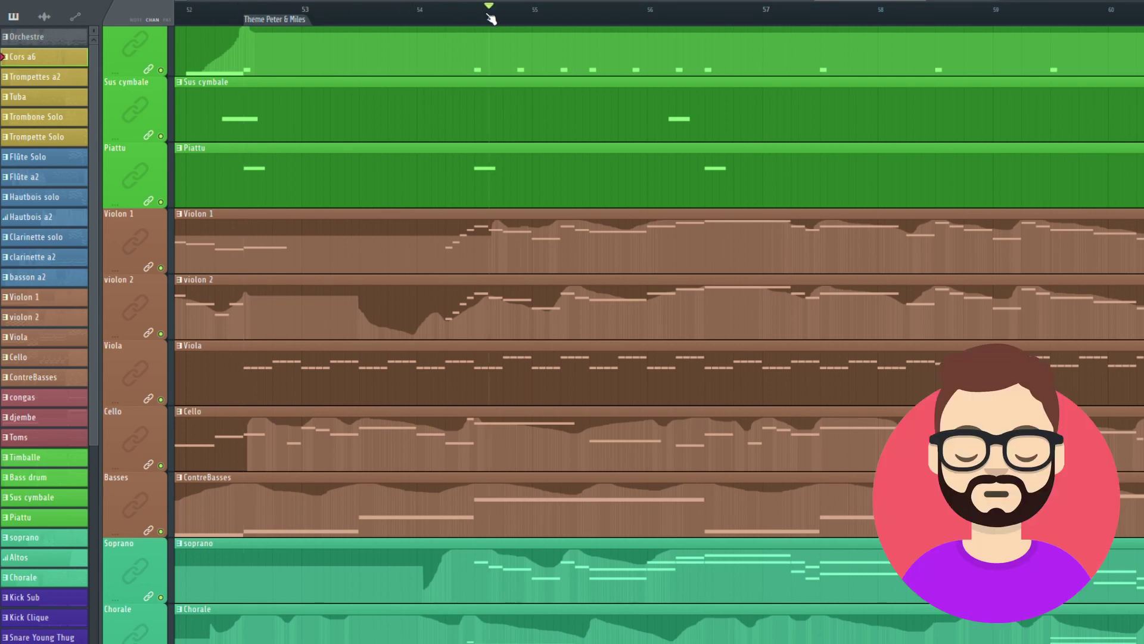
left_click(696, 9)
left_click(734, 11)
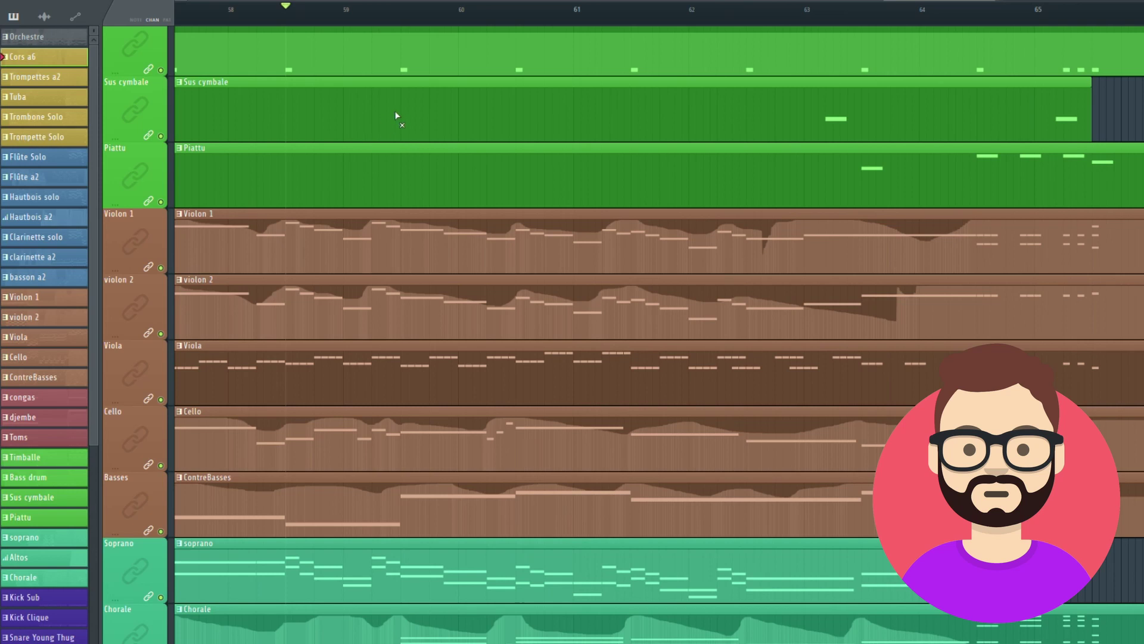
left_click_drag(522, 18, 969, 20)
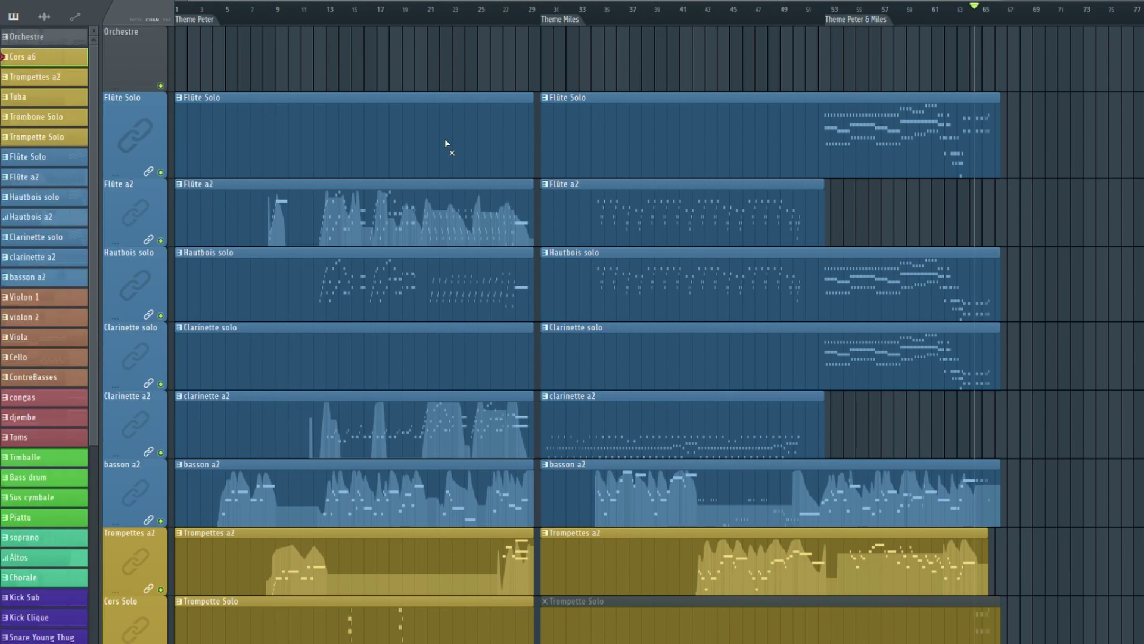
Play Theme Peter from its beginning, follow it to bar 13 and bring the playhead back to the start
scroll(332, 16, "up", 5)
scroll(536, 3, "down", 1)
scroll(475, 338, "down", 5)
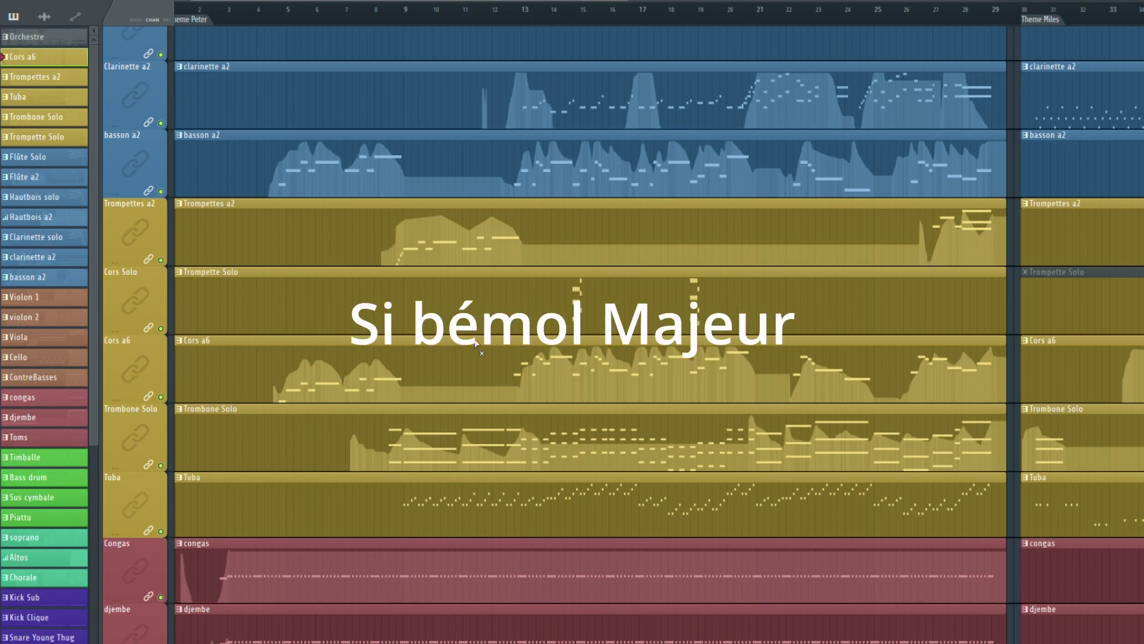
scroll(250, 6, "up", 5)
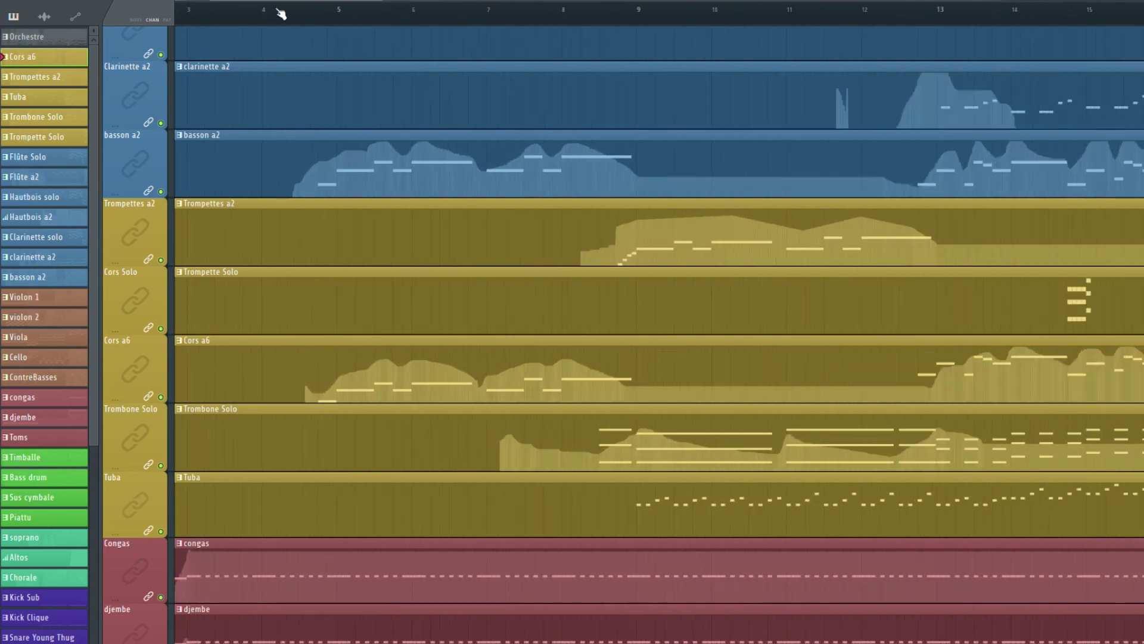
scroll(257, 56, "down", 4)
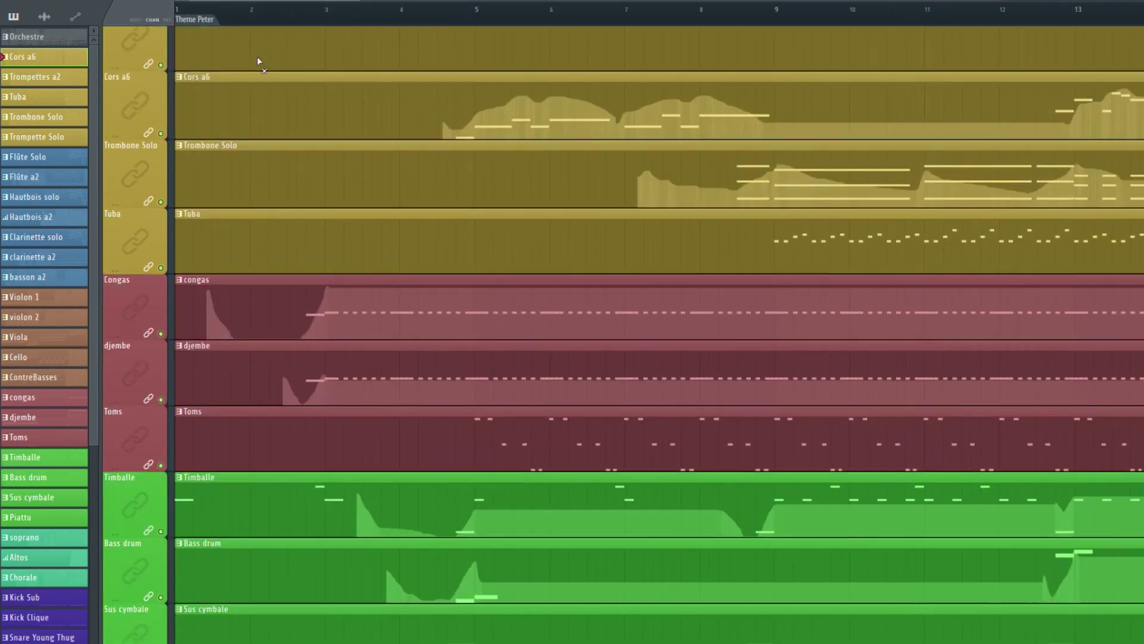
key("space")
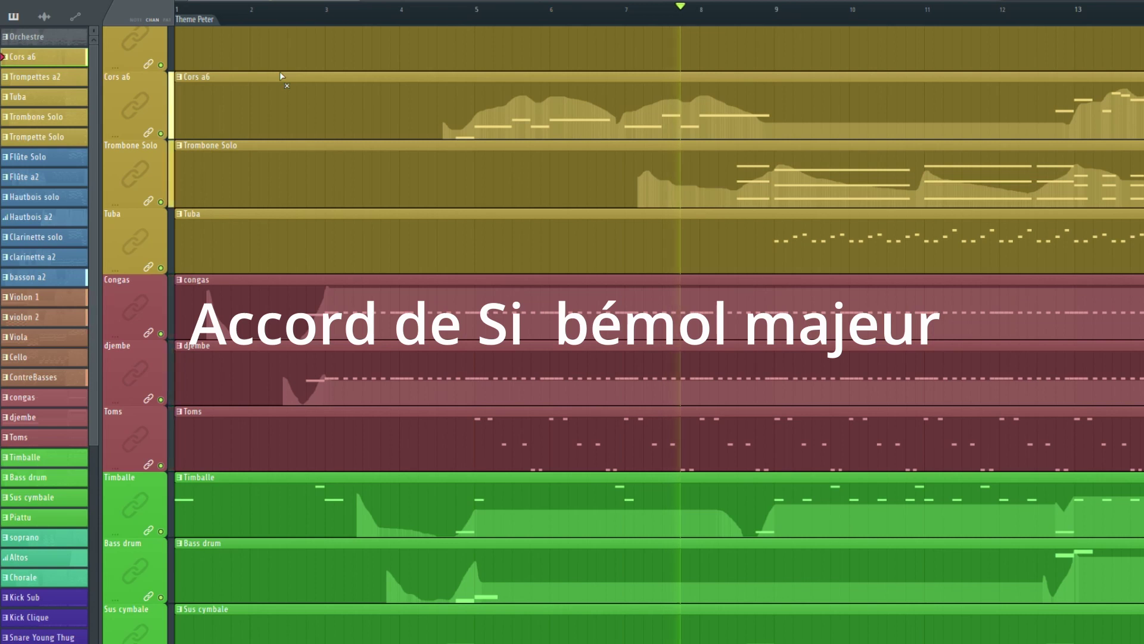
left_click_drag(303, 3, 412, 3)
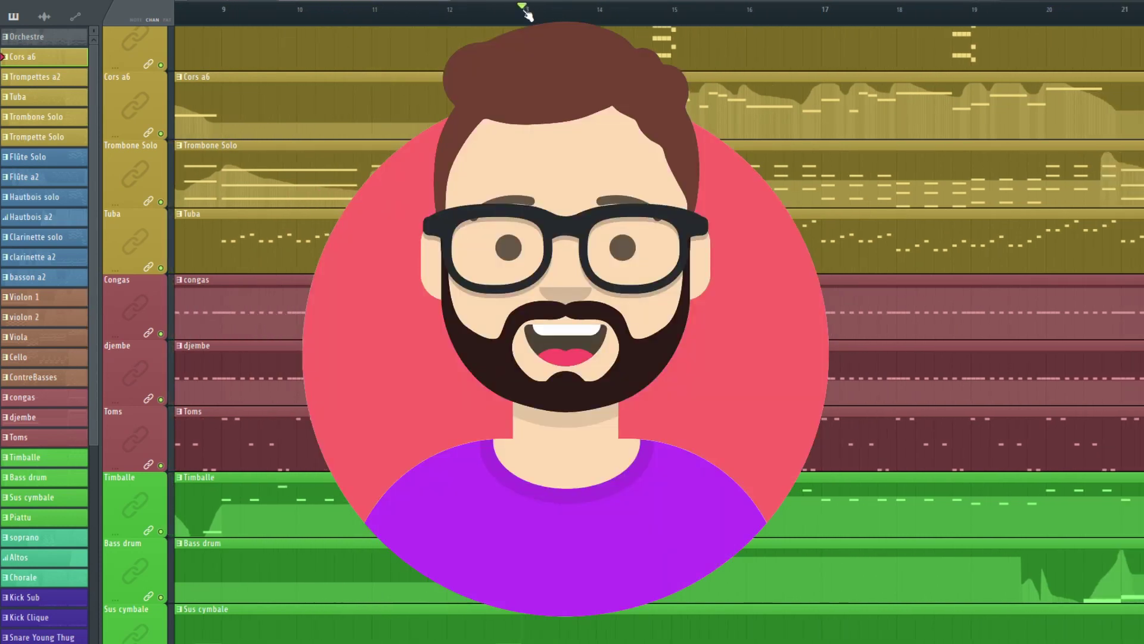
left_click_drag(523, 15, 256, 16)
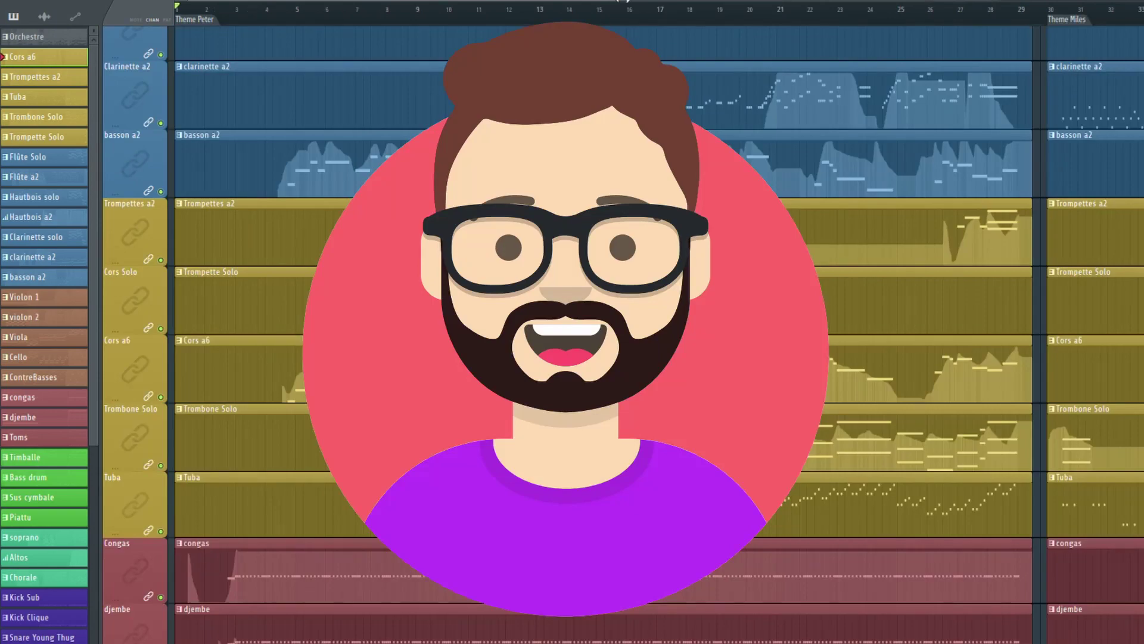
left_click_drag(977, 26, 1013, 26)
scroll(918, 76, "down", 10)
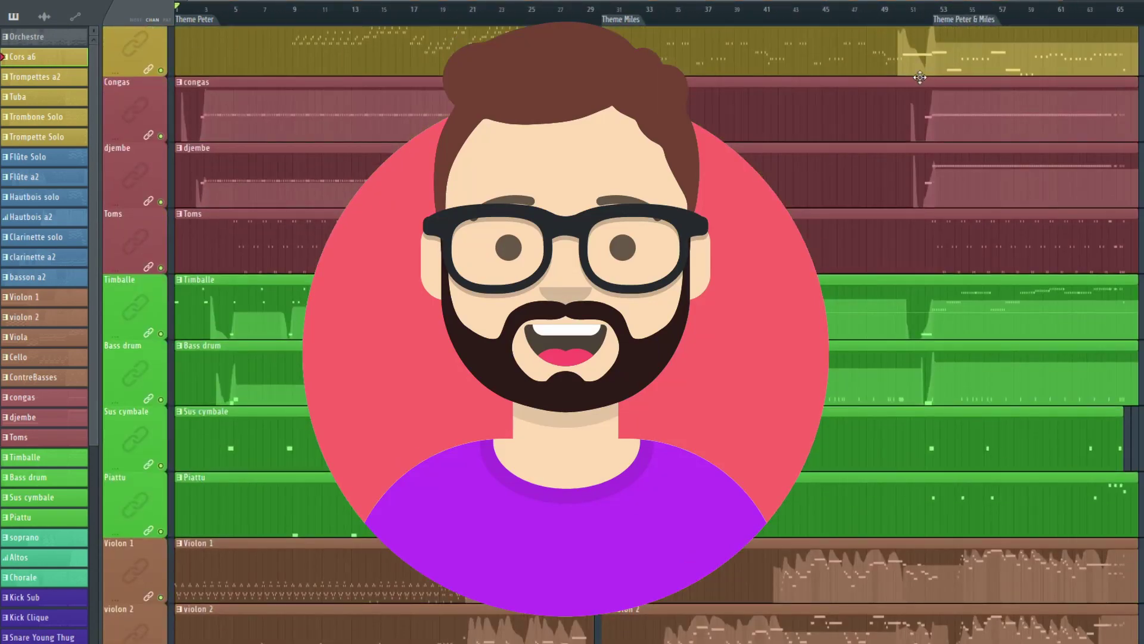
scroll(918, 76, "down", 5)
scroll(917, 80, "up", 15)
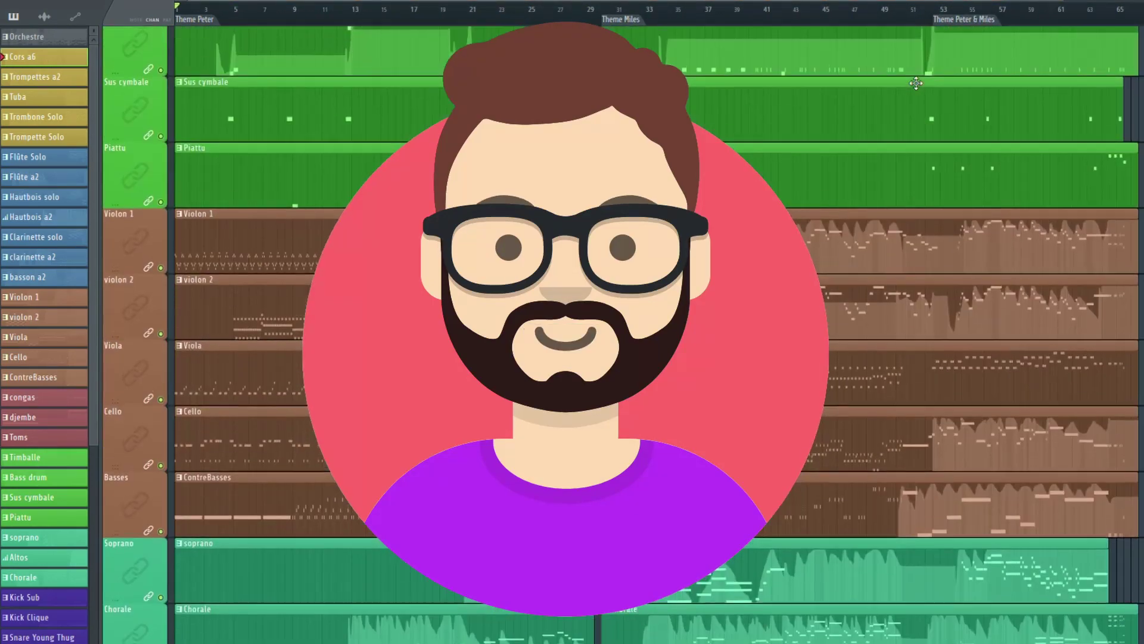
scroll(916, 84, "up", 2)
scroll(467, 21, "up", 3)
scroll(467, 19, "up", 5)
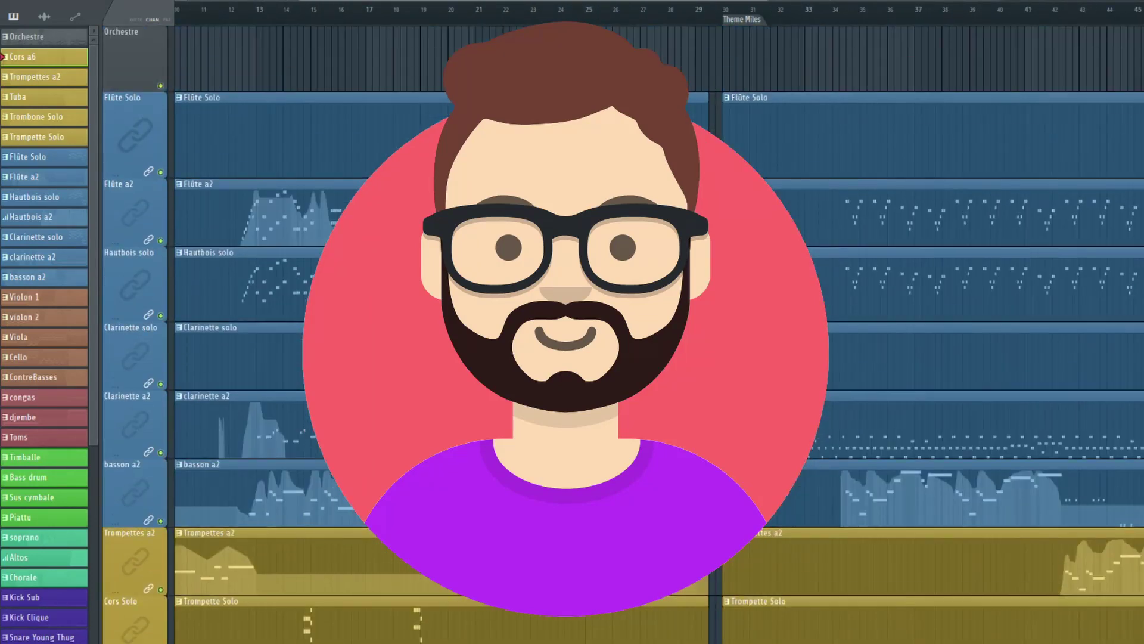
left_click_drag(937, 1, 536, 13)
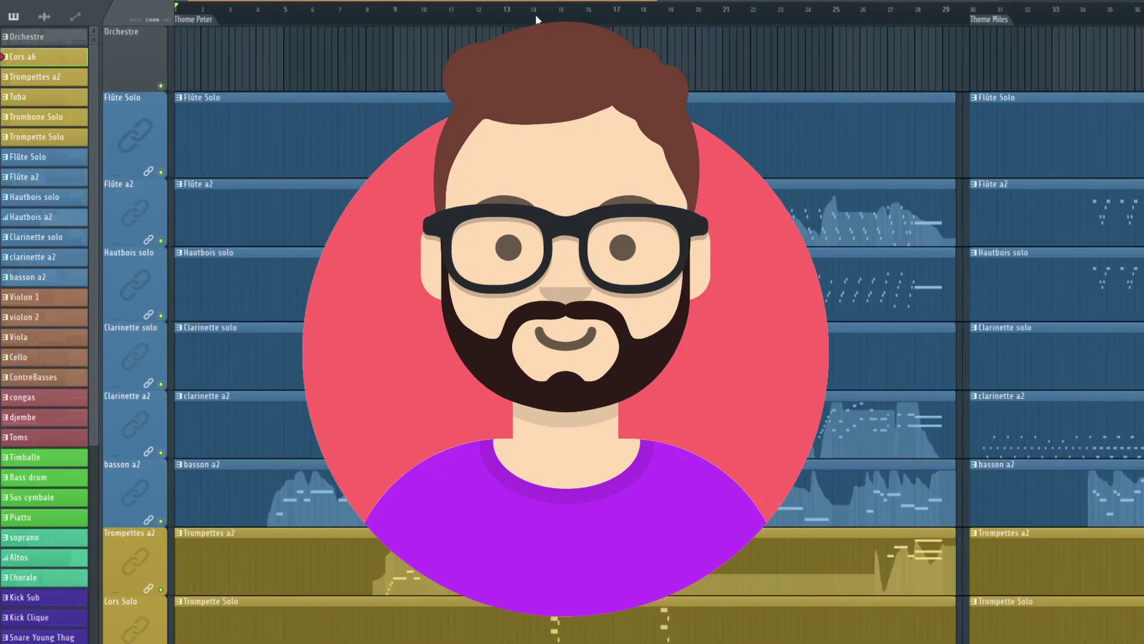
scroll(664, 18, "down", 6)
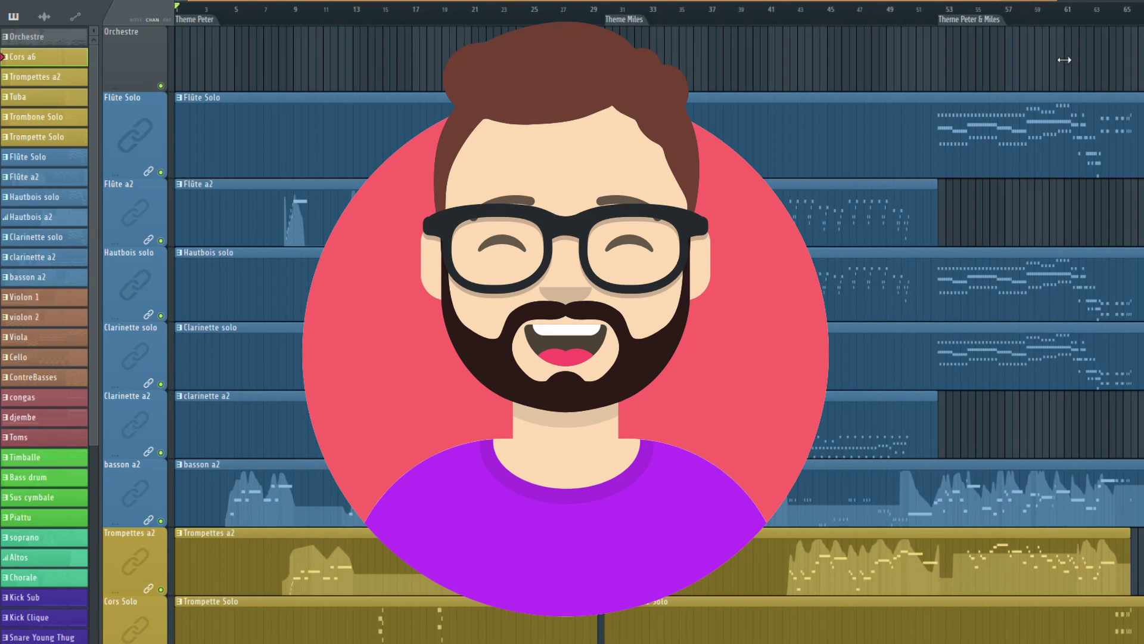
scroll(997, 124, "down", 1)
scroll(997, 124, "down", 3)
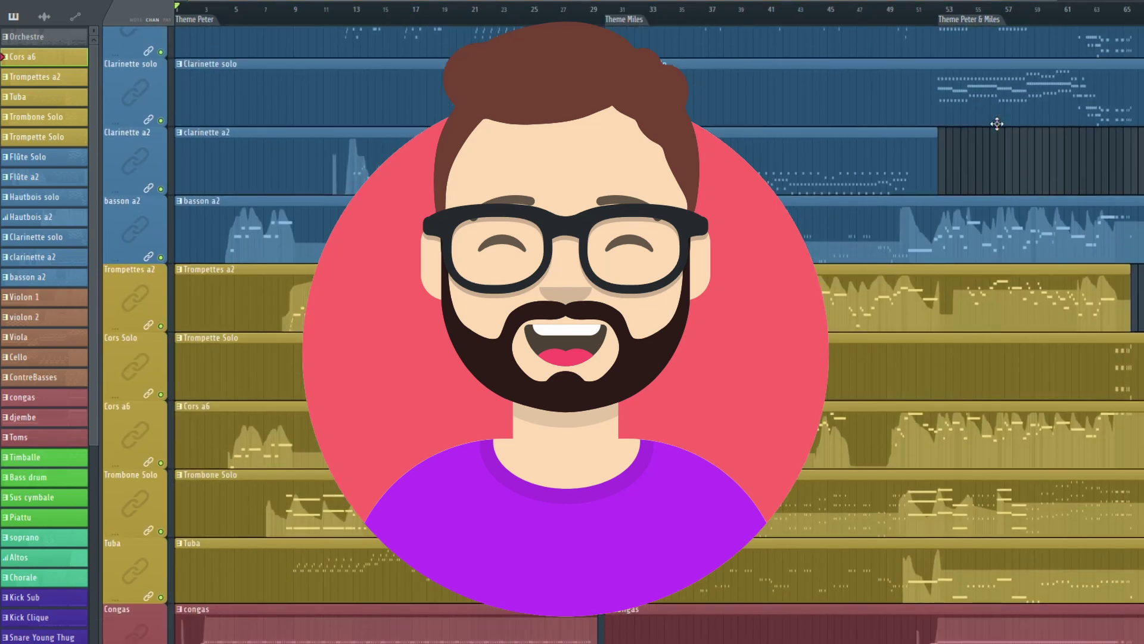